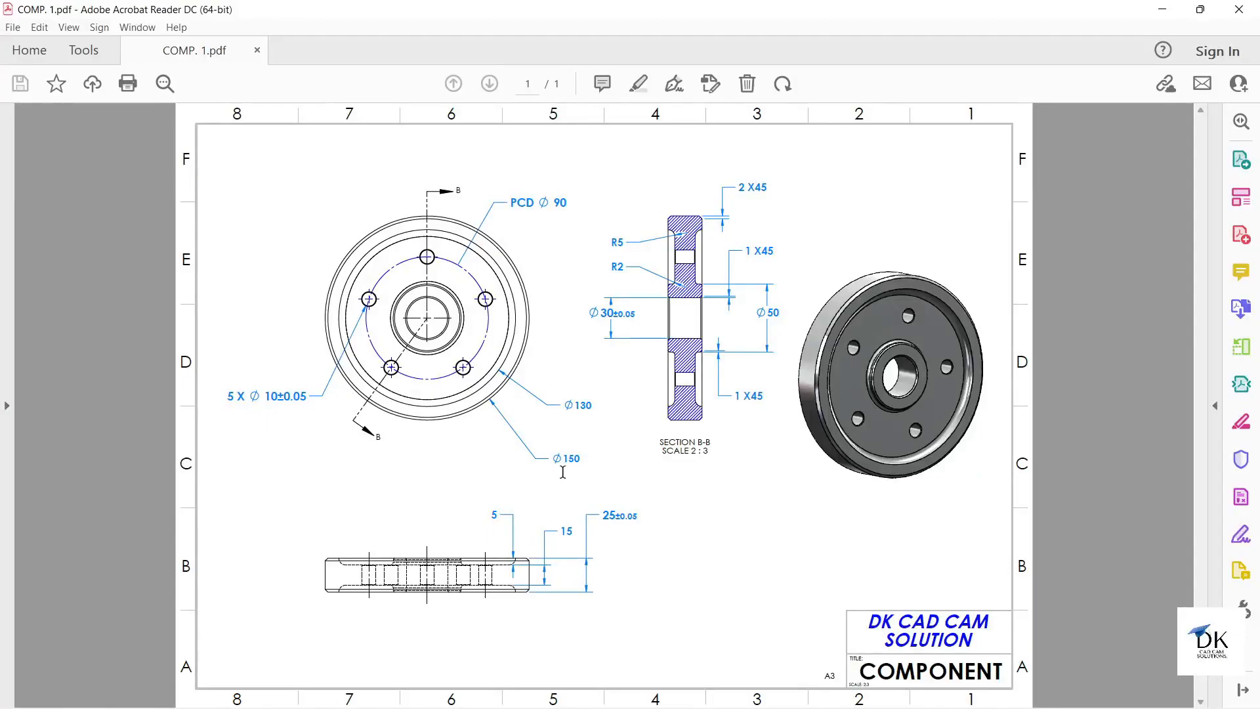
- Look over the COMP. 1.pdf drawing, switch to SOLIDWORKS and create a new part document
{"action": "scroll", "coordinate": [563, 472], "scroll_direction": "up", "scroll_amount": 2, "text": "ctrl"}
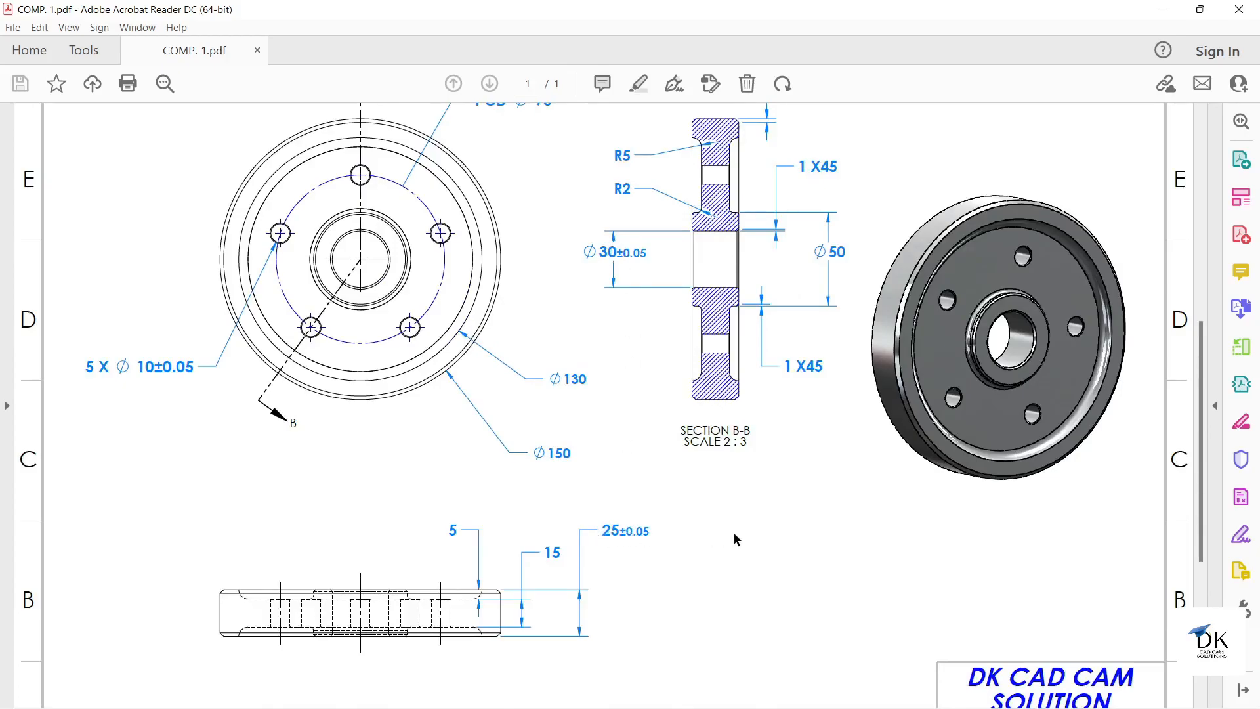
{"action": "left_click", "coordinate": [794, 689]}
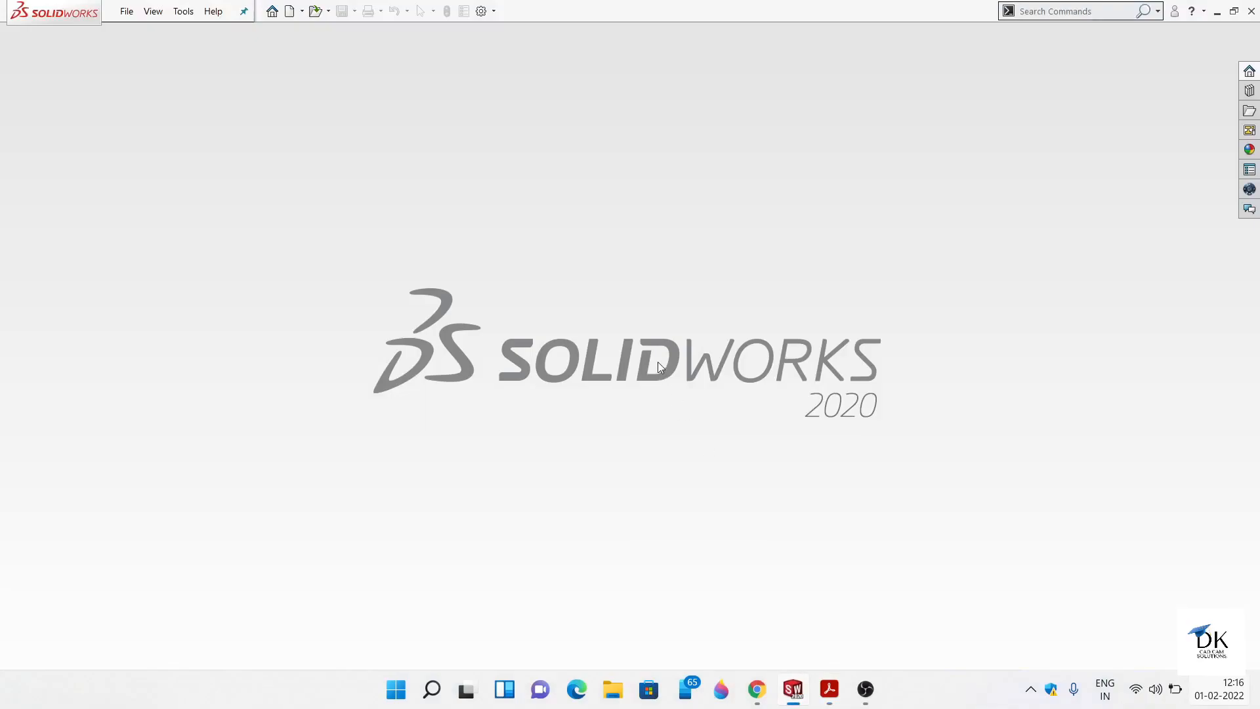
{"action": "left_click", "coordinate": [300, 11]}
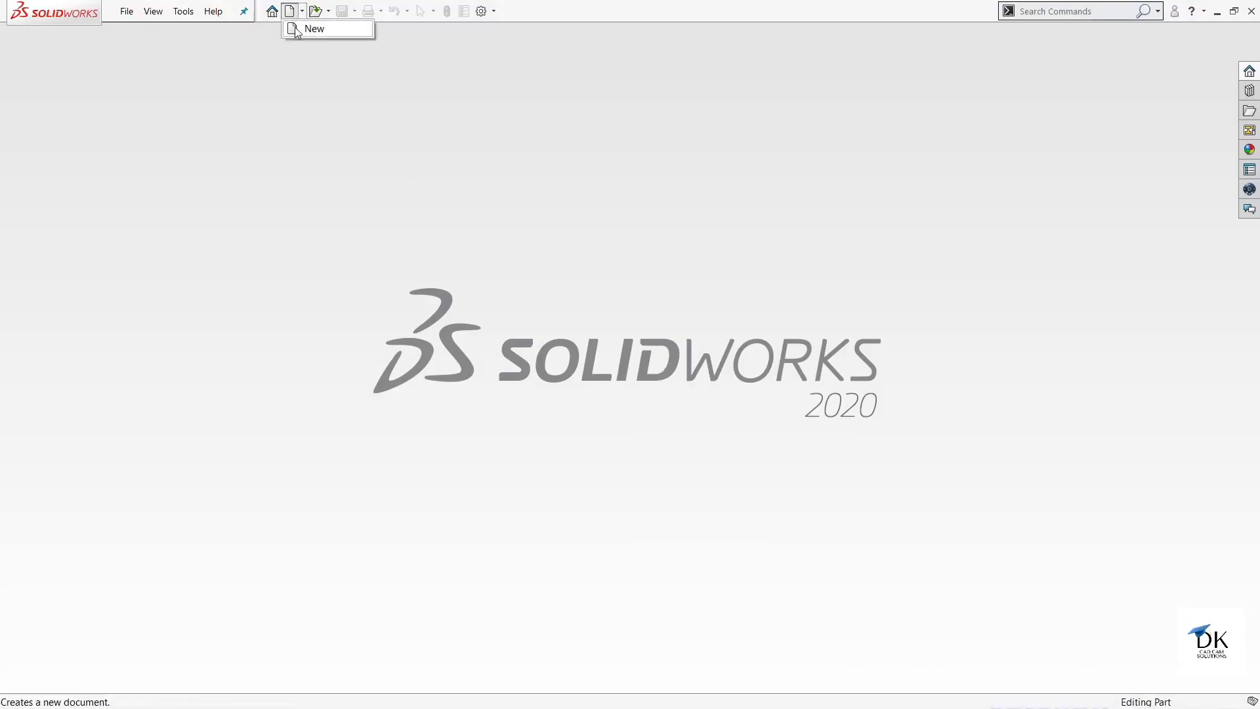
{"action": "left_click", "coordinate": [309, 29]}
{"action": "left_click", "coordinate": [373, 379]}
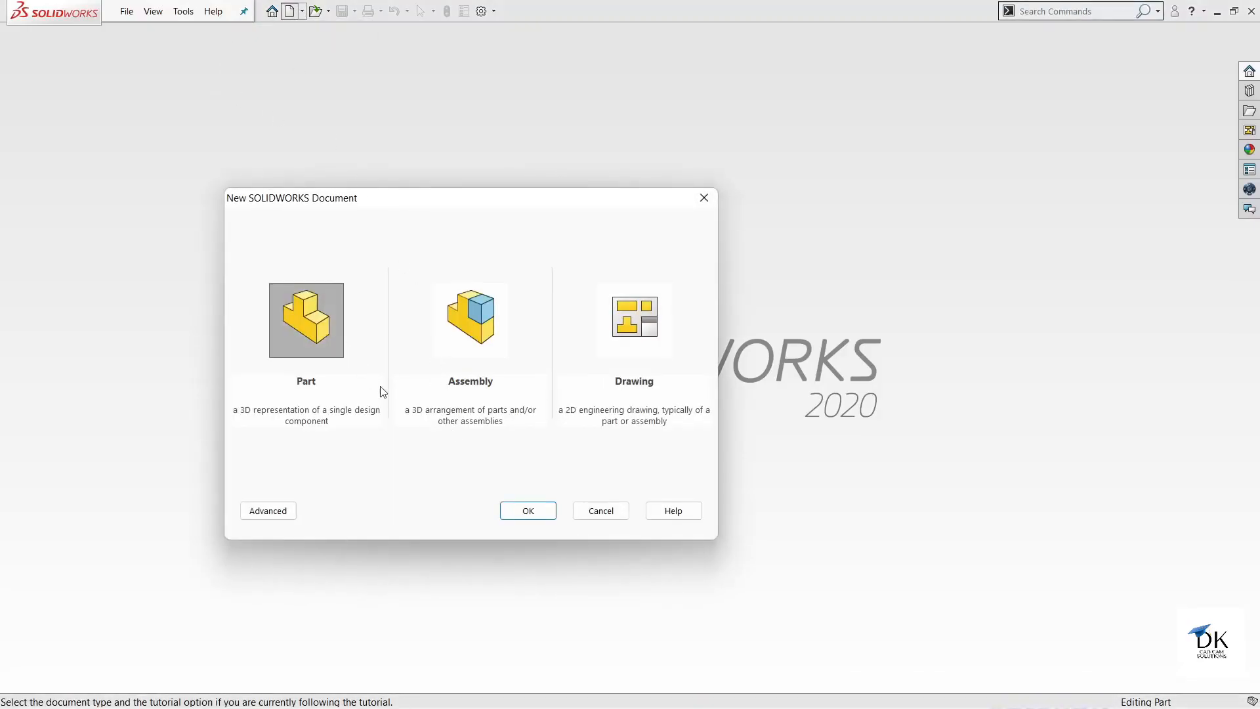
{"action": "left_click", "coordinate": [532, 518]}
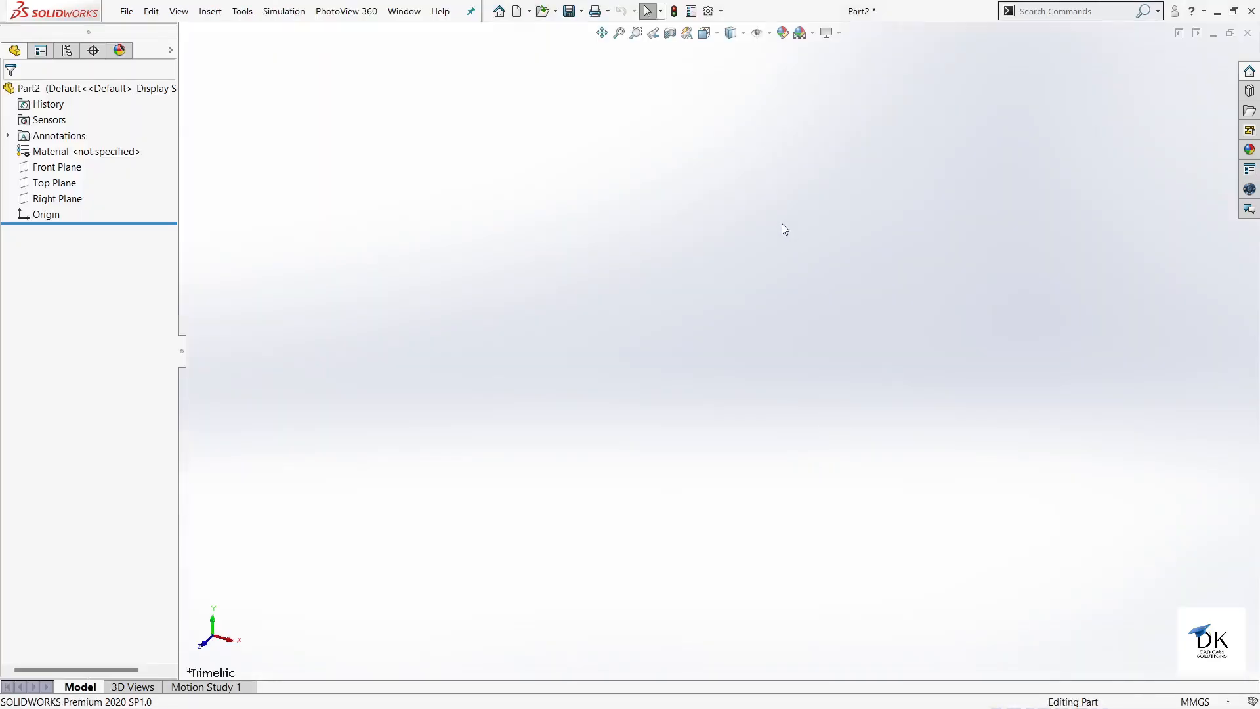
- Apply the Plain White scene and raise the document's shaded and wireframe image quality to just below the red high range
{"action": "left_click", "coordinate": [812, 107]}
{"action": "left_click", "coordinate": [833, 141]}
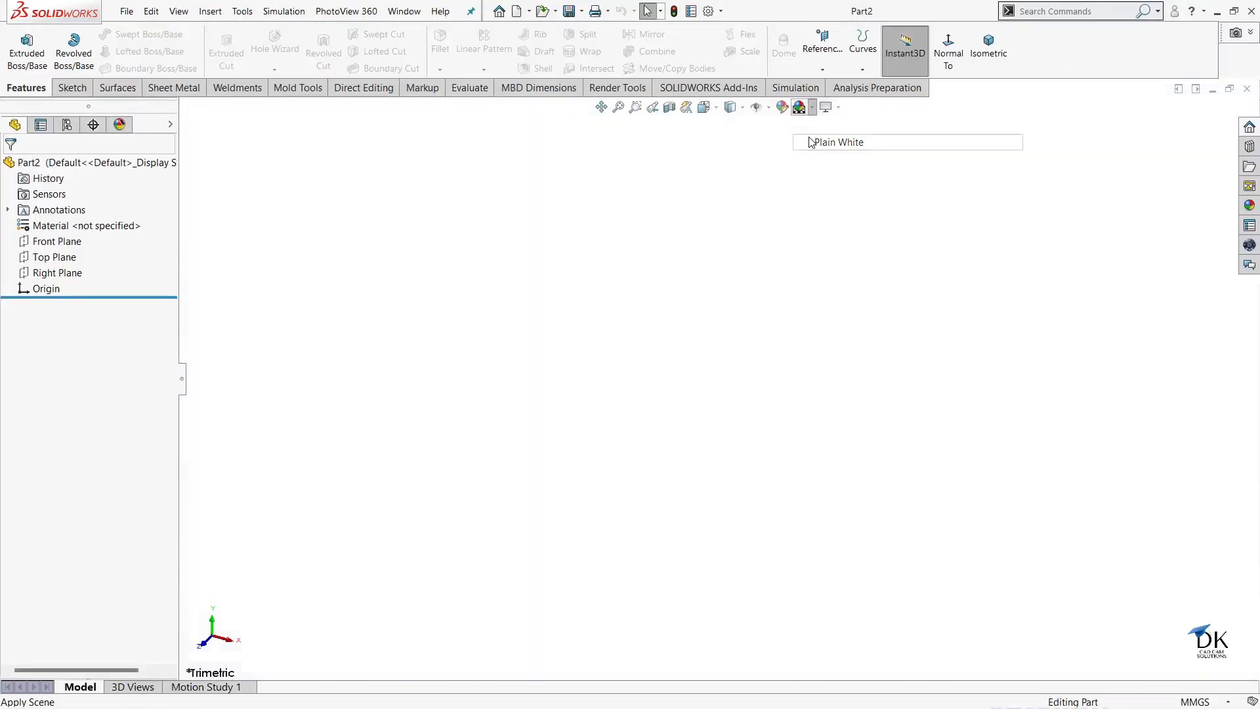
{"action": "left_click", "coordinate": [709, 11]}
{"action": "left_click", "coordinate": [481, 110]}
{"action": "left_click", "coordinate": [387, 274]}
{"action": "left_click_drag", "start_coordinate": [620, 154], "coordinate": [722, 155]}
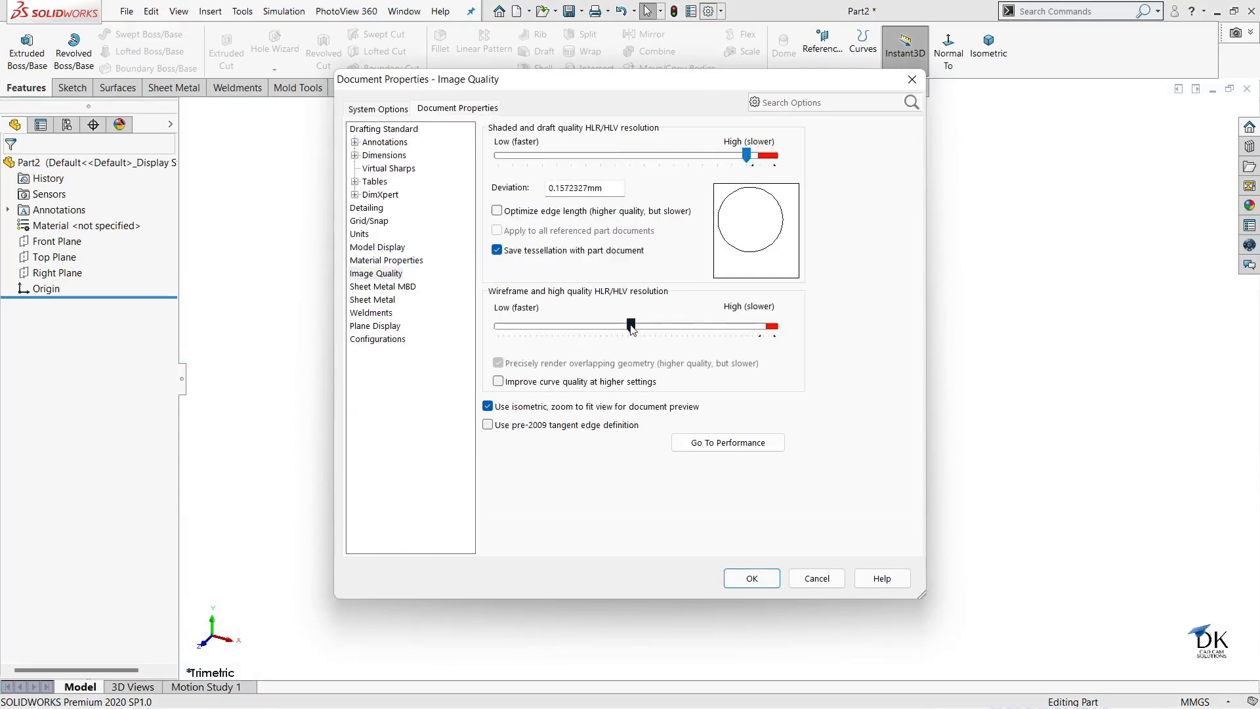
{"action": "left_click", "coordinate": [752, 578]}
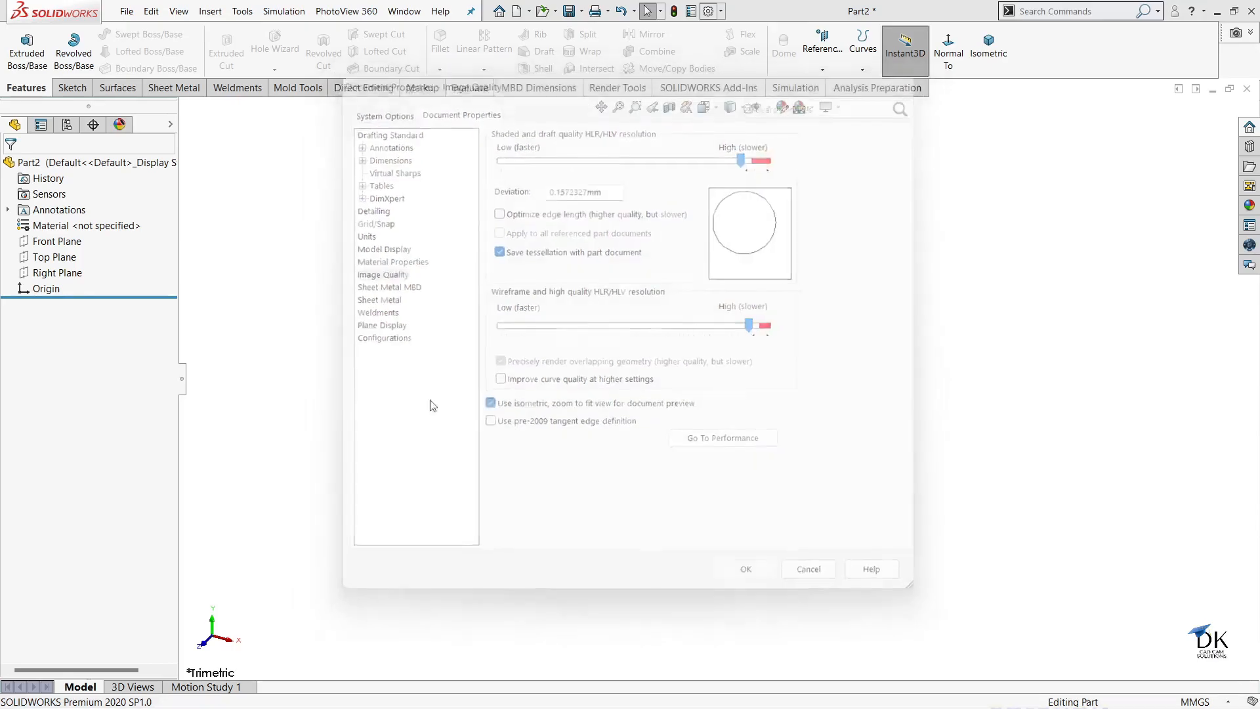
- Sketch two concentric circles centred on the origin of the Front Plane, about 83 mm and 37 mm in radius
{"action": "left_click", "coordinate": [28, 243]}
{"action": "left_click", "coordinate": [39, 220]}
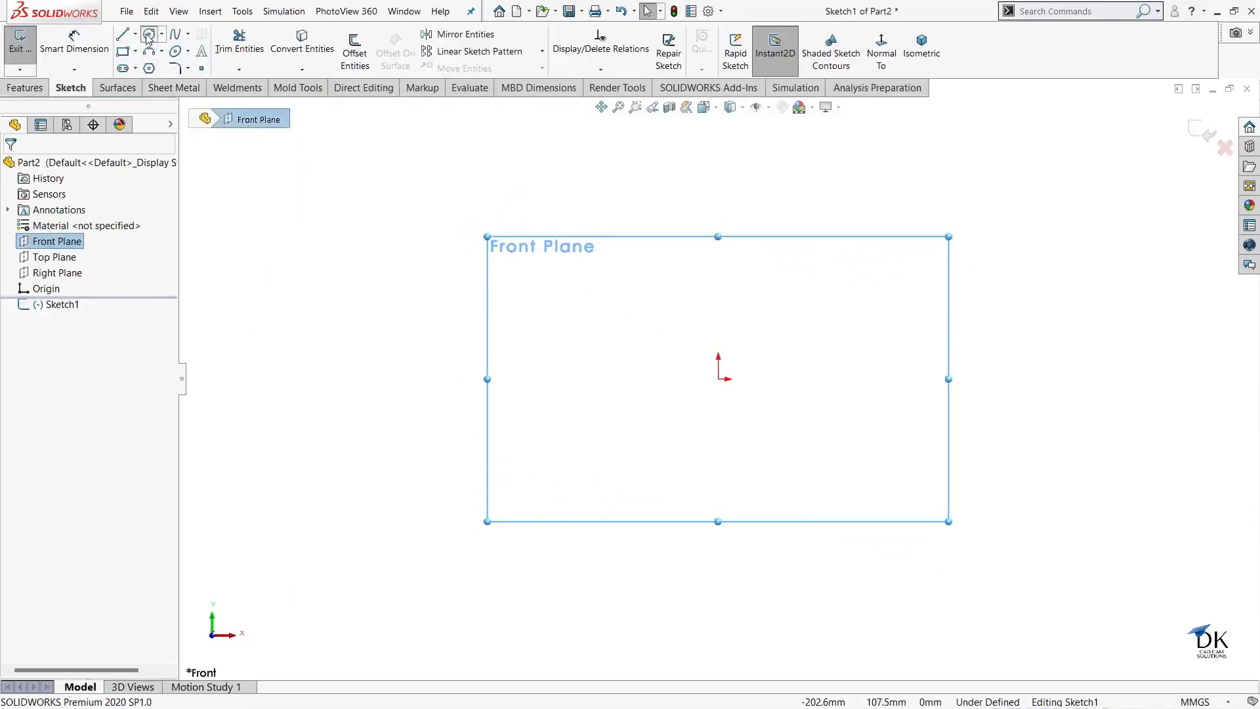
{"action": "left_click", "coordinate": [149, 34]}
{"action": "left_click", "coordinate": [718, 379]}
{"action": "left_click", "coordinate": [879, 520]}
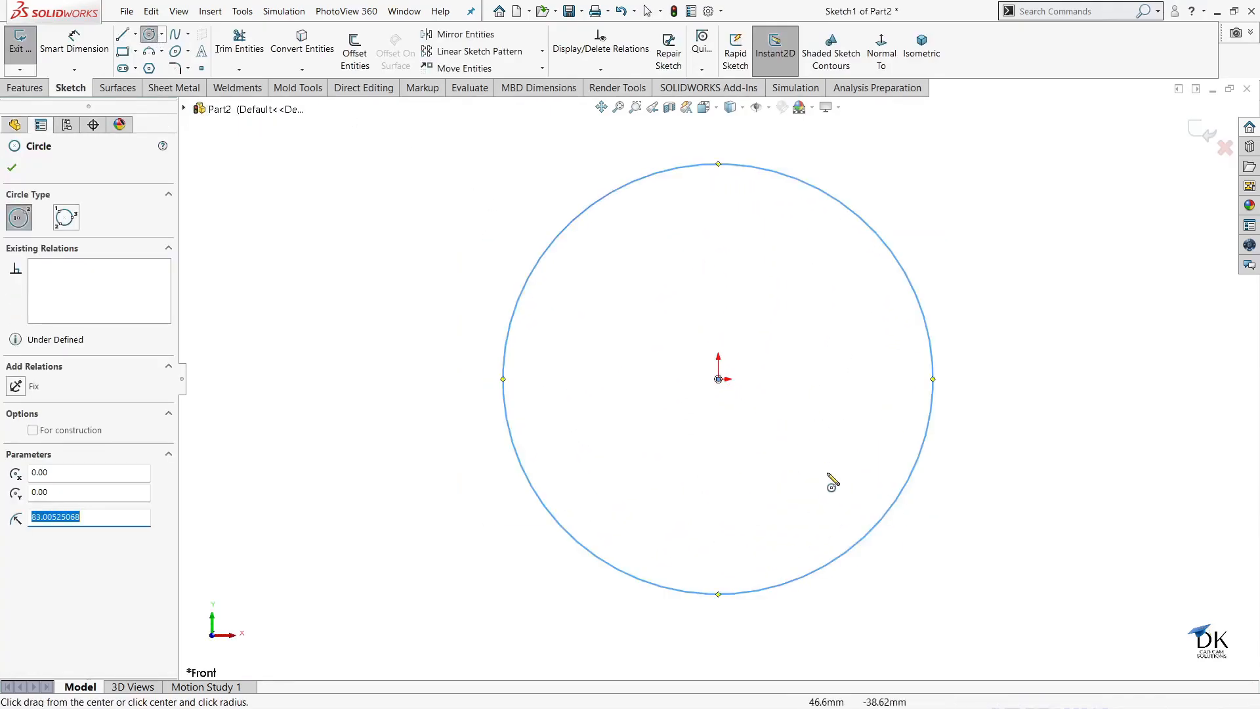
{"action": "left_click", "coordinate": [718, 379]}
{"action": "left_click", "coordinate": [781, 452]}
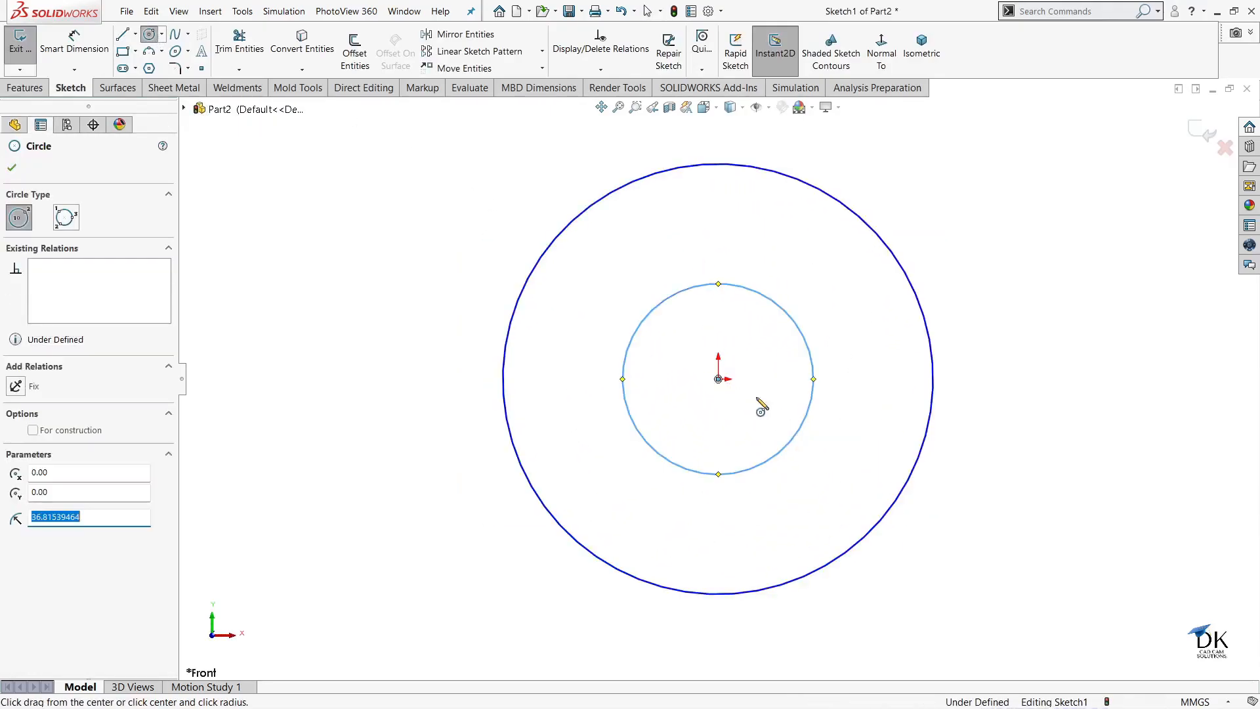
- Dimension the outer circle with a diameter of 150 mm
{"action": "left_click", "coordinate": [93, 45]}
{"action": "left_click", "coordinate": [835, 199]}
{"action": "left_click", "coordinate": [877, 185]}
{"action": "type", "text": "1"}
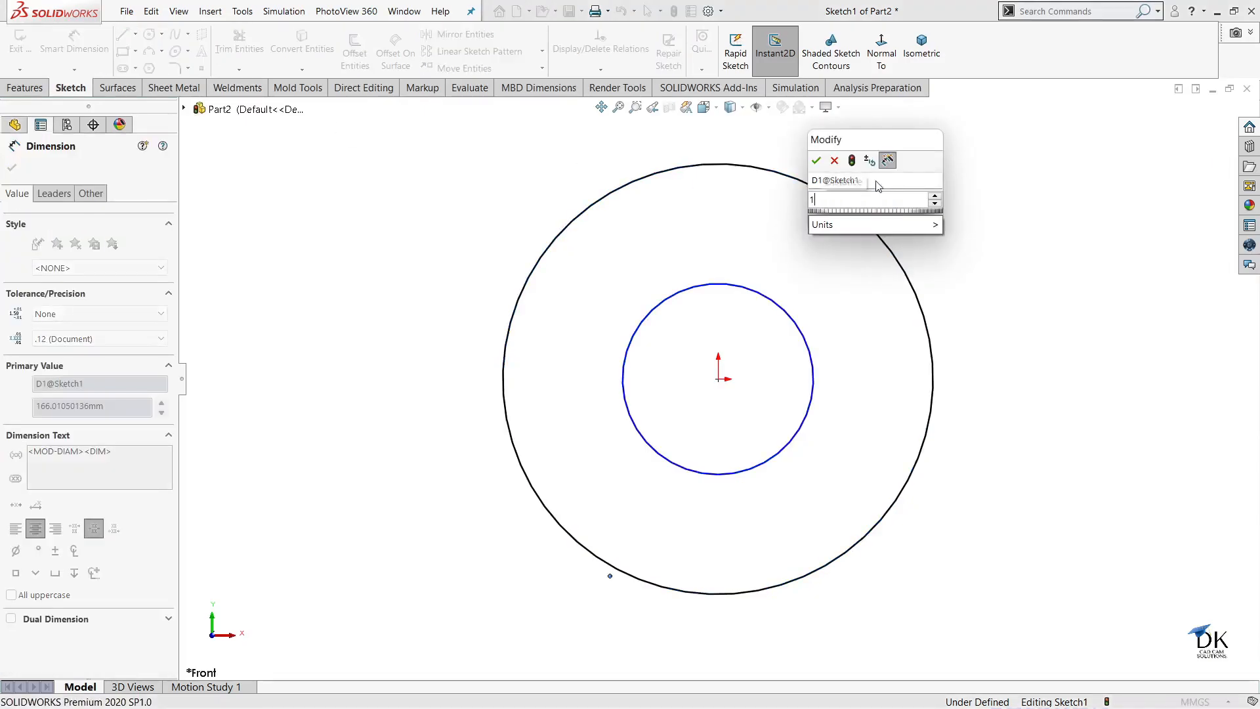
{"action": "type", "text": "50"}
{"action": "key", "text": "Return"}
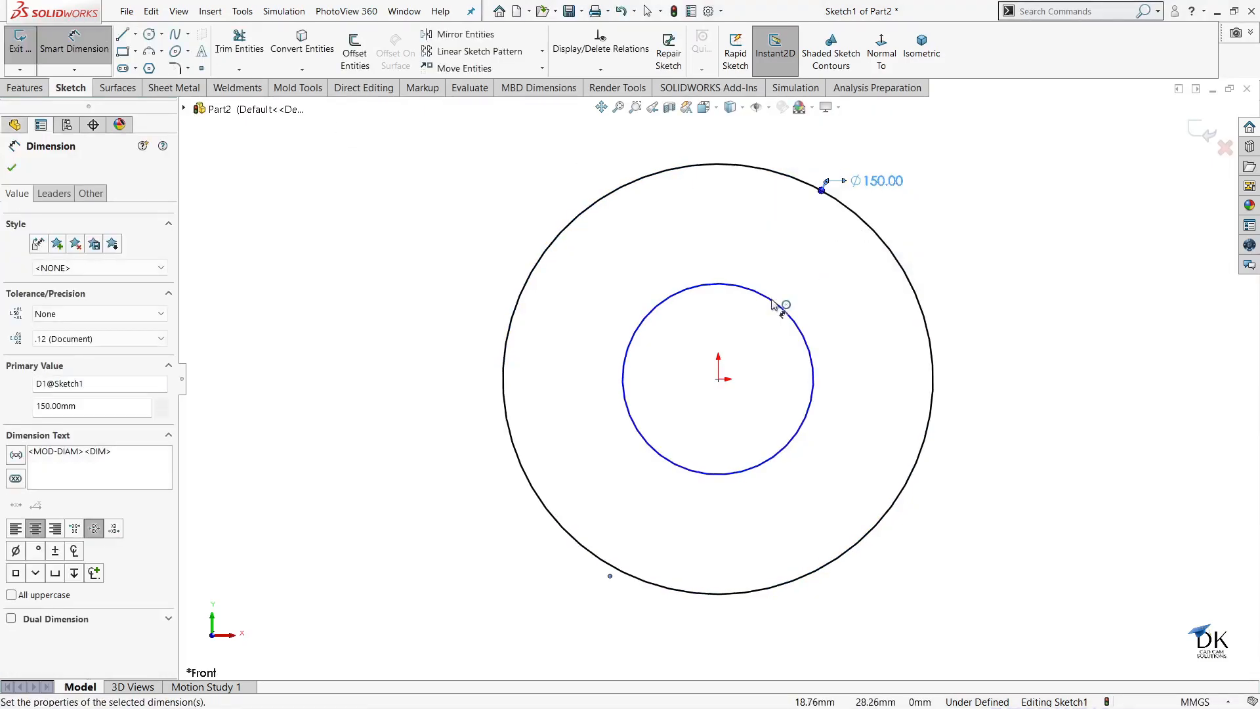
- Dimension the inner circle with a diameter of 30 mm and exit the sketch
{"action": "left_click", "coordinate": [779, 300]}
{"action": "left_click", "coordinate": [794, 288]}
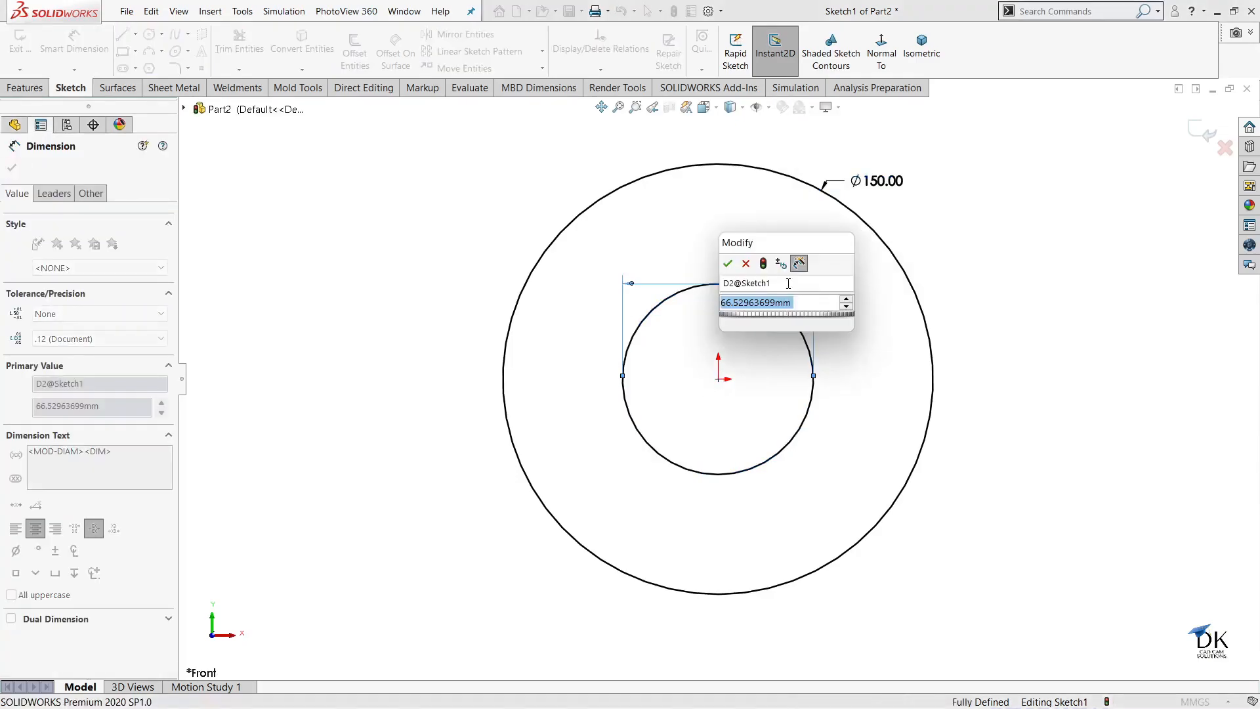
{"action": "type", "text": "30"}
{"action": "key", "text": "Return"}
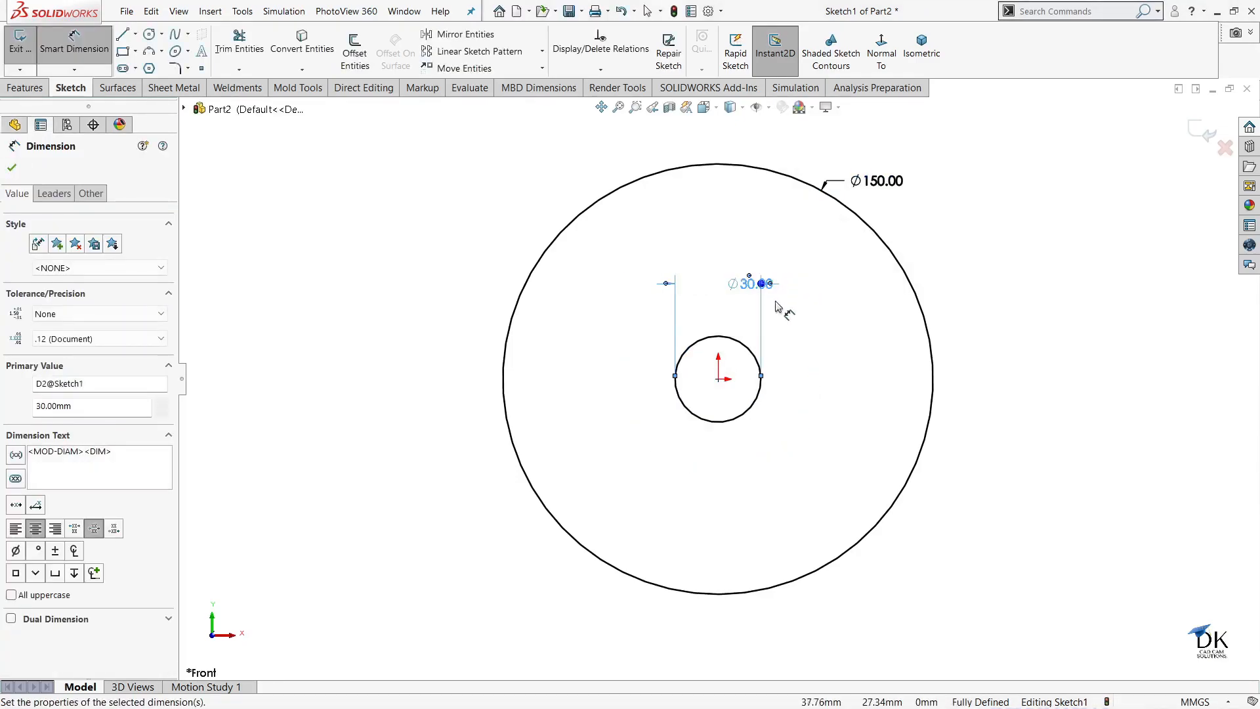
{"action": "left_click", "coordinate": [12, 166]}
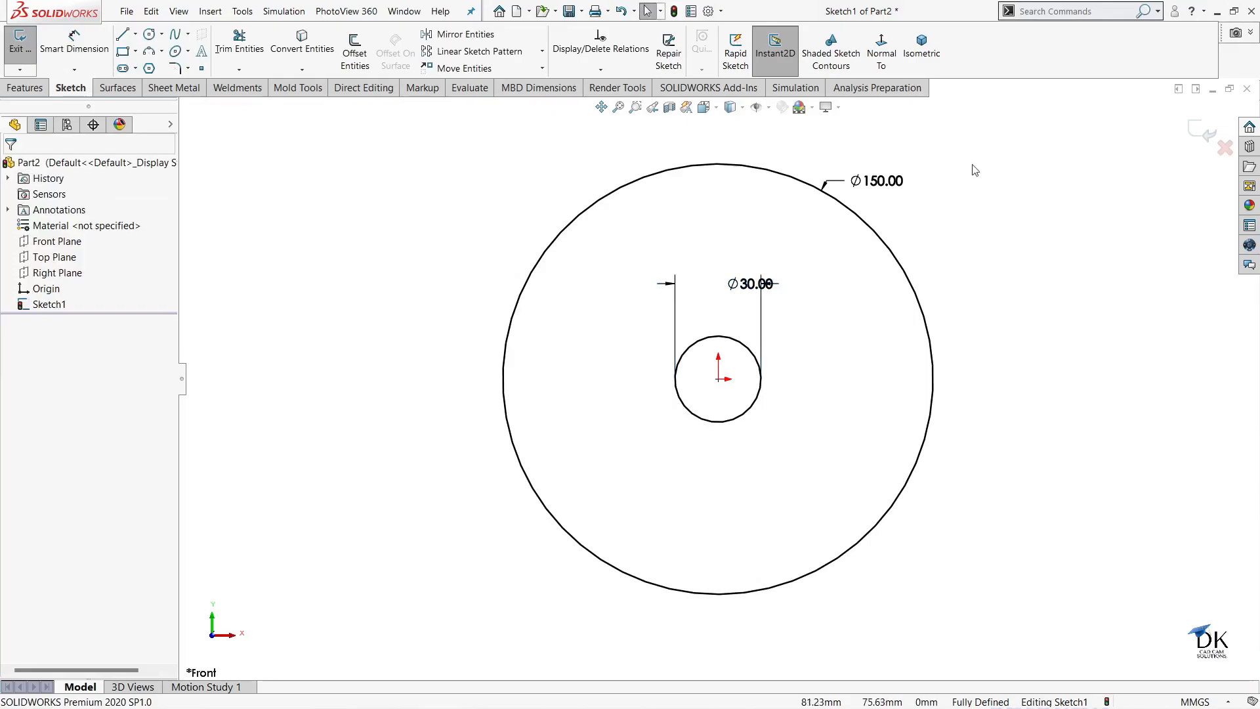
{"action": "left_click", "coordinate": [1194, 131]}
- Extrude the ring profile 25 mm with the Mid Plane end condition
{"action": "left_click", "coordinate": [27, 59]}
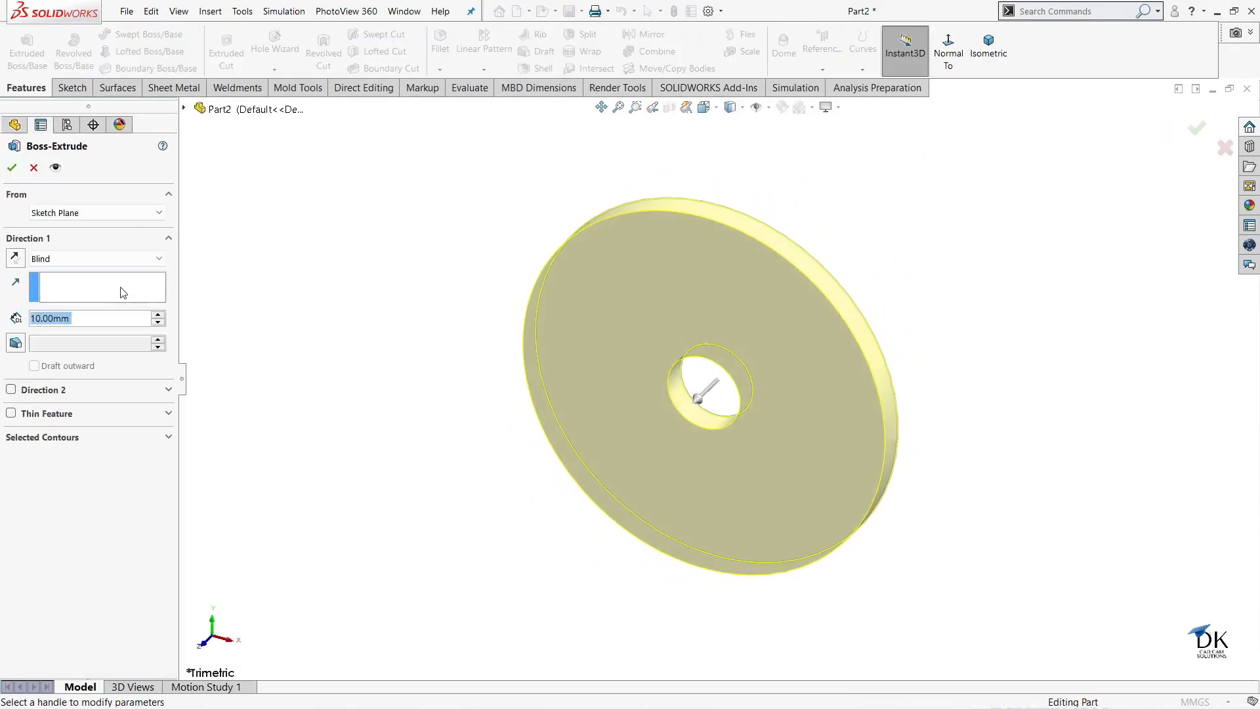
{"action": "type", "text": "25"}
{"action": "key", "text": "Return"}
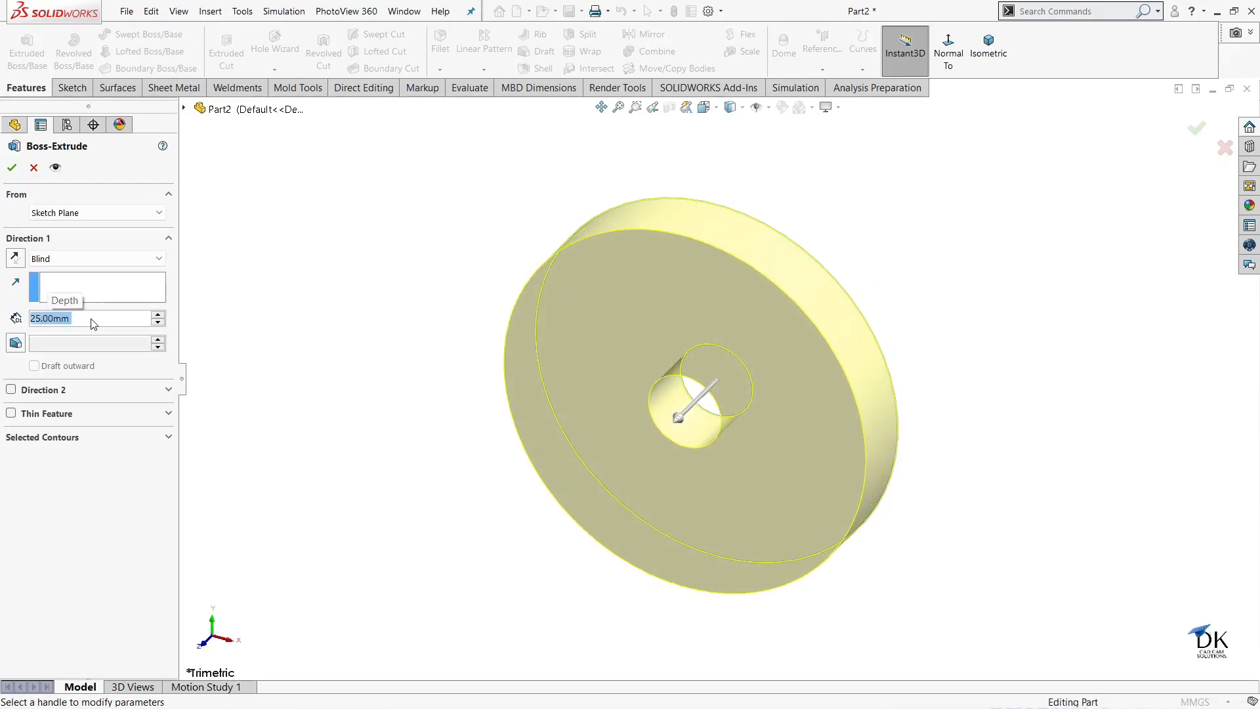
{"action": "left_click", "coordinate": [46, 263]}
{"action": "left_click", "coordinate": [131, 329]}
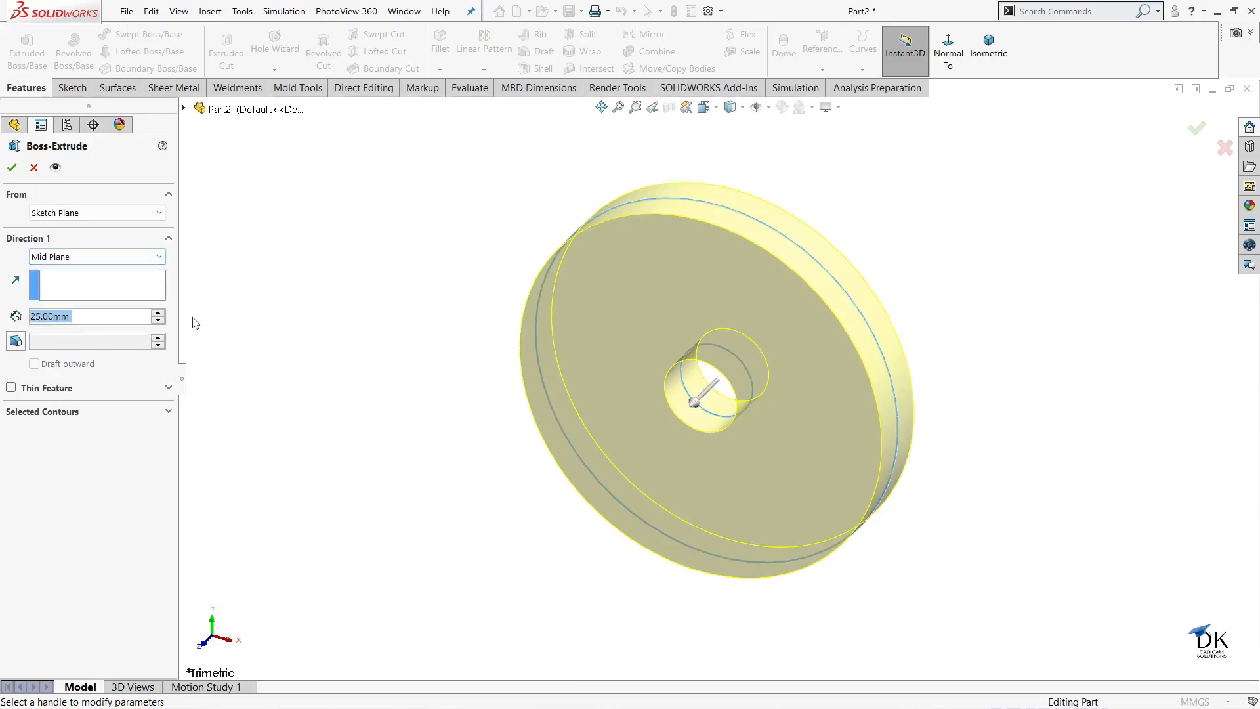
{"action": "left_click", "coordinate": [12, 168]}
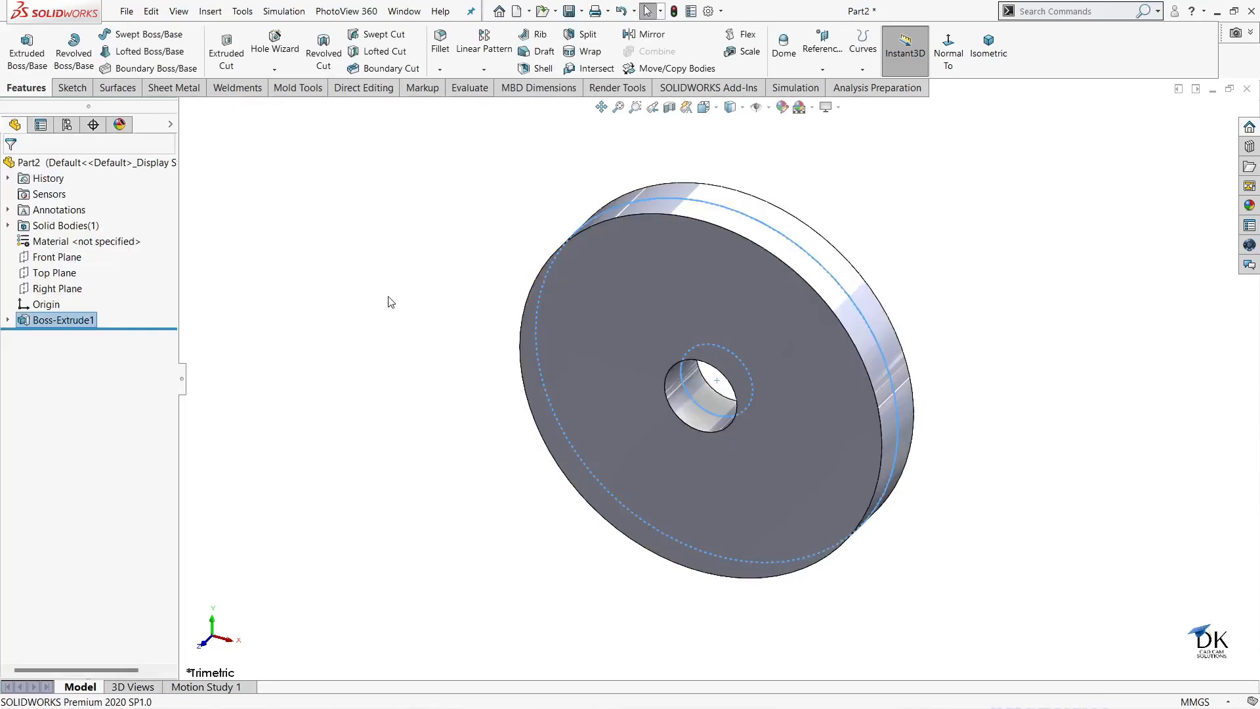
- Inspect the extruded disc, check the recess dimensions in the COMP. 1.pdf drawing in Acrobat Reader and return to SOLIDWORKS
{"action": "scroll", "coordinate": [716, 356], "scroll_direction": "up", "scroll_amount": 2}
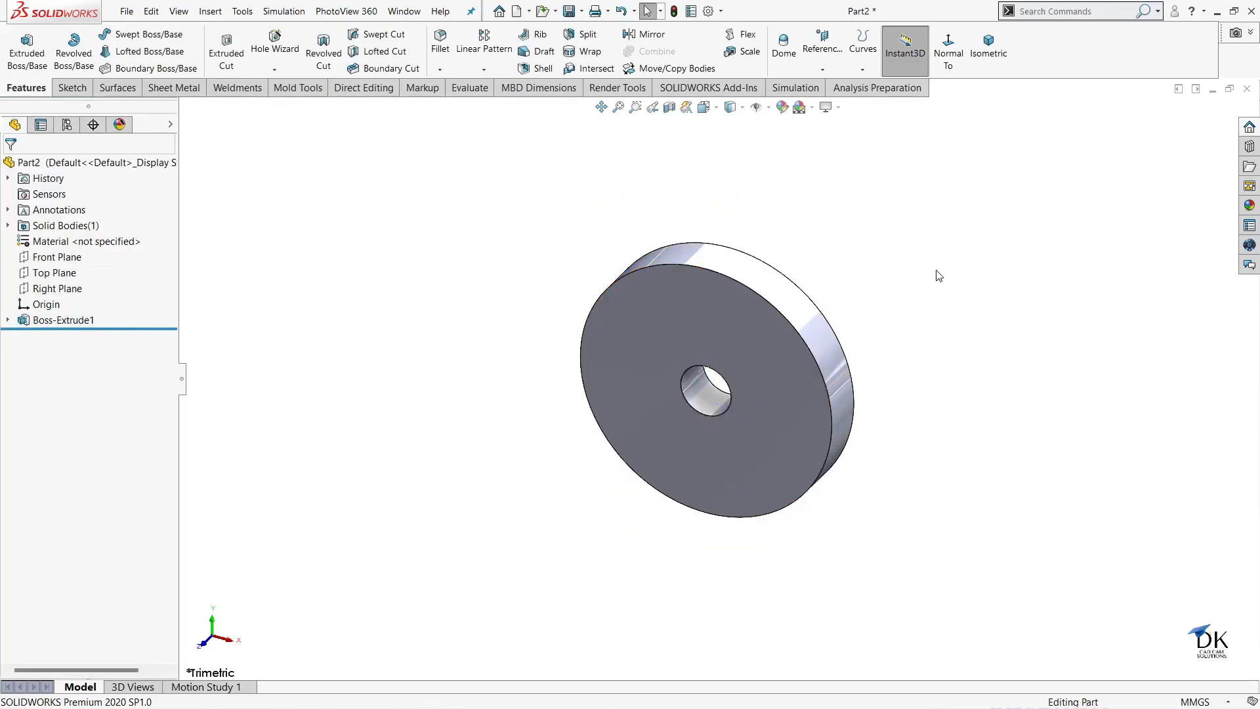
{"action": "middle_click_drag", "start_coordinate": [895, 275], "coordinate": [838, 335]}
{"action": "scroll", "coordinate": [878, 386], "scroll_direction": "down", "scroll_amount": 2}
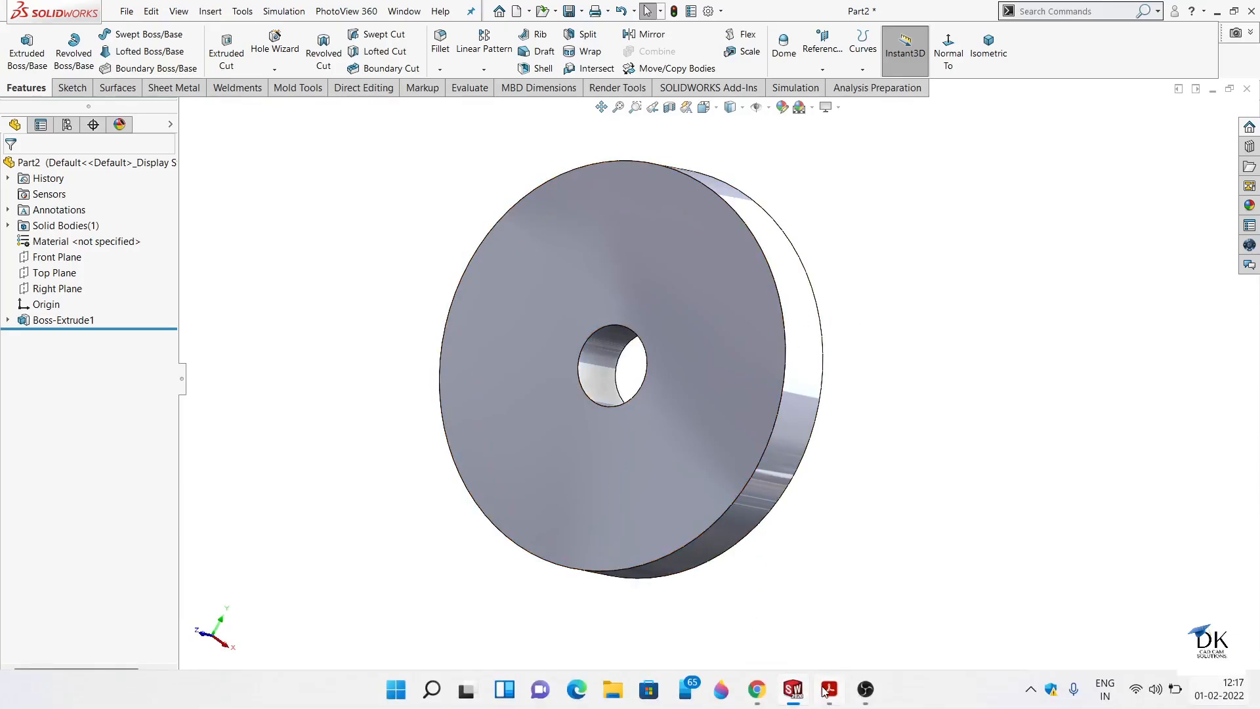
{"action": "left_click", "coordinate": [826, 689]}
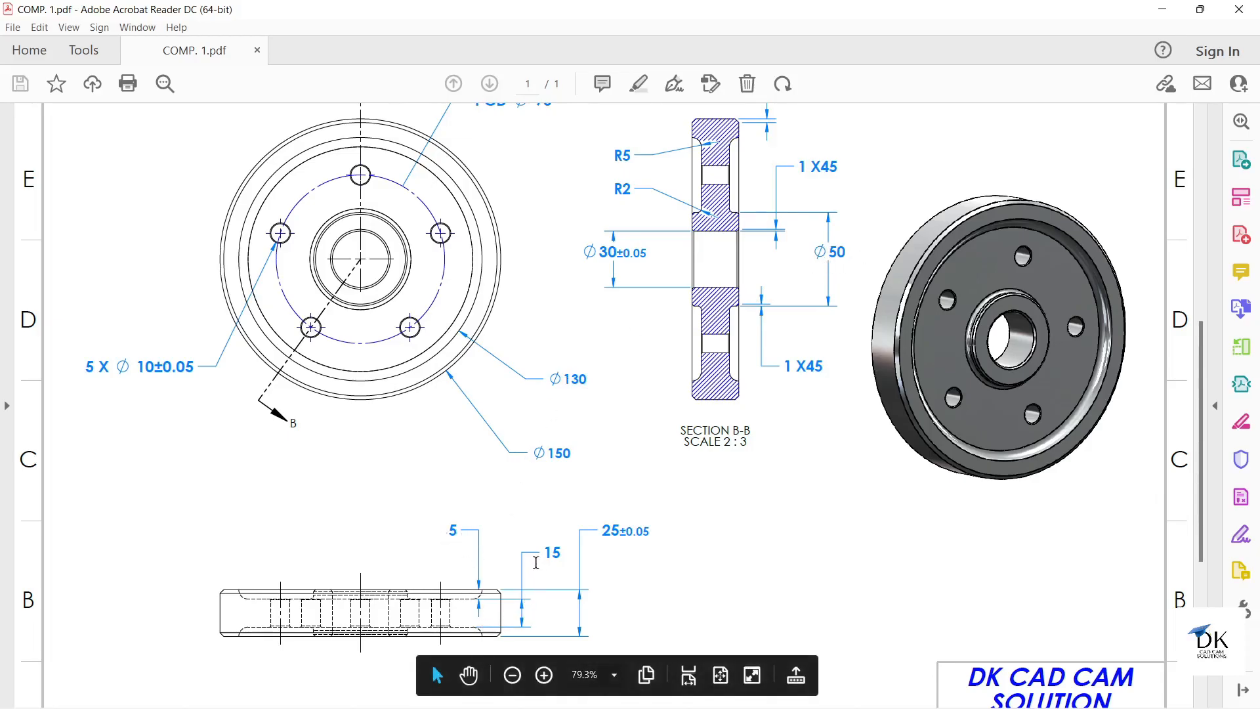
{"action": "mouse_move", "coordinate": [844, 708]}
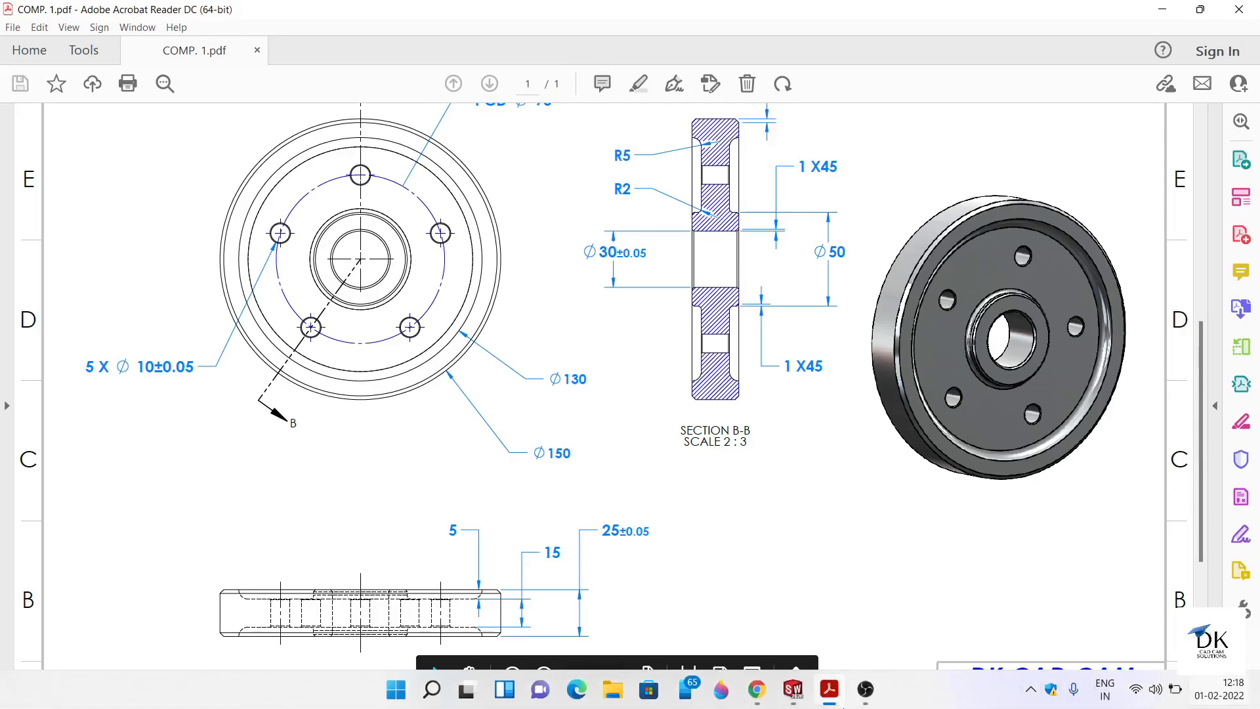
{"action": "left_click", "coordinate": [792, 688]}
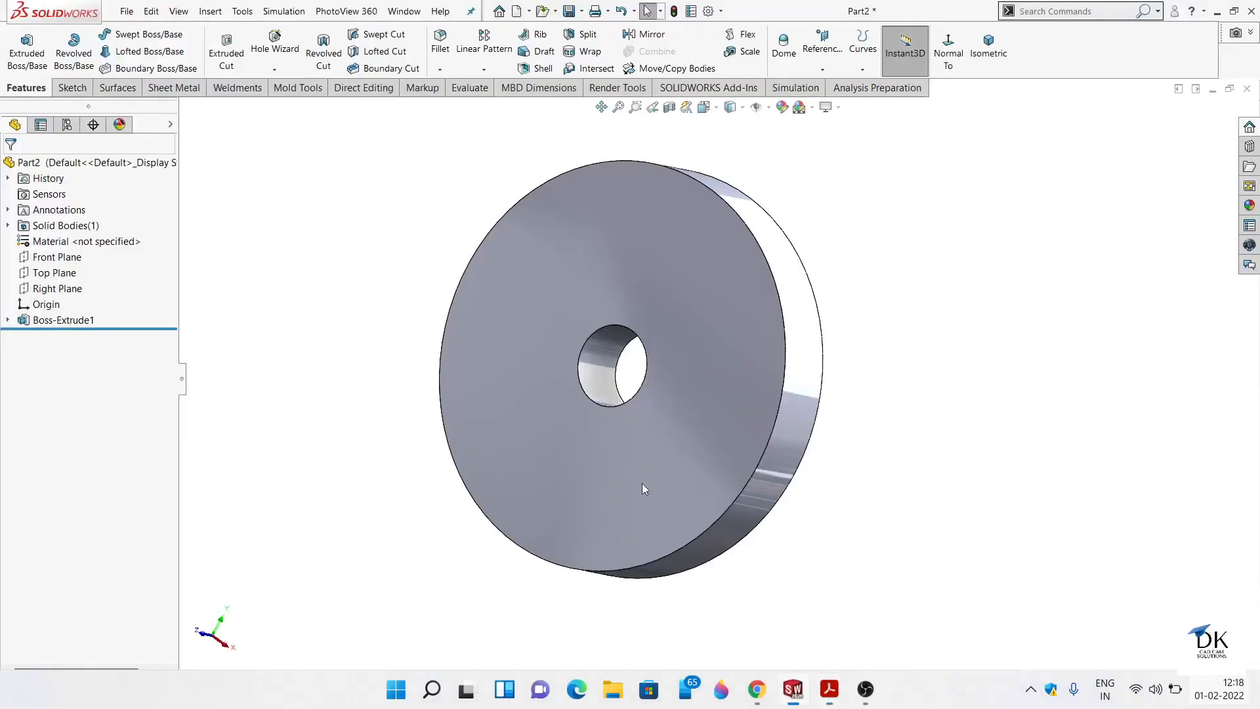
- Sketch two circles centred on the origin on the disc's front face, about 25 mm and 62 mm in radius
{"action": "left_click", "coordinate": [611, 261]}
{"action": "left_click", "coordinate": [667, 223]}
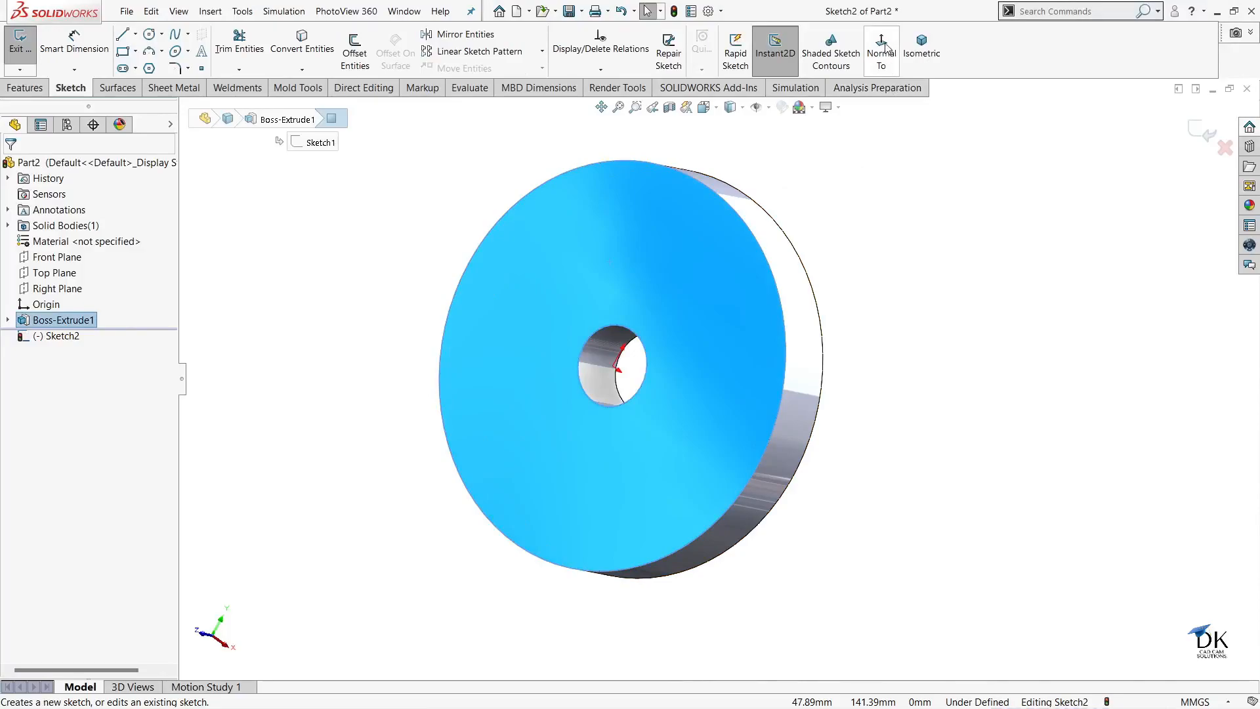
{"action": "left_click", "coordinate": [150, 34]}
{"action": "left_click", "coordinate": [720, 381]}
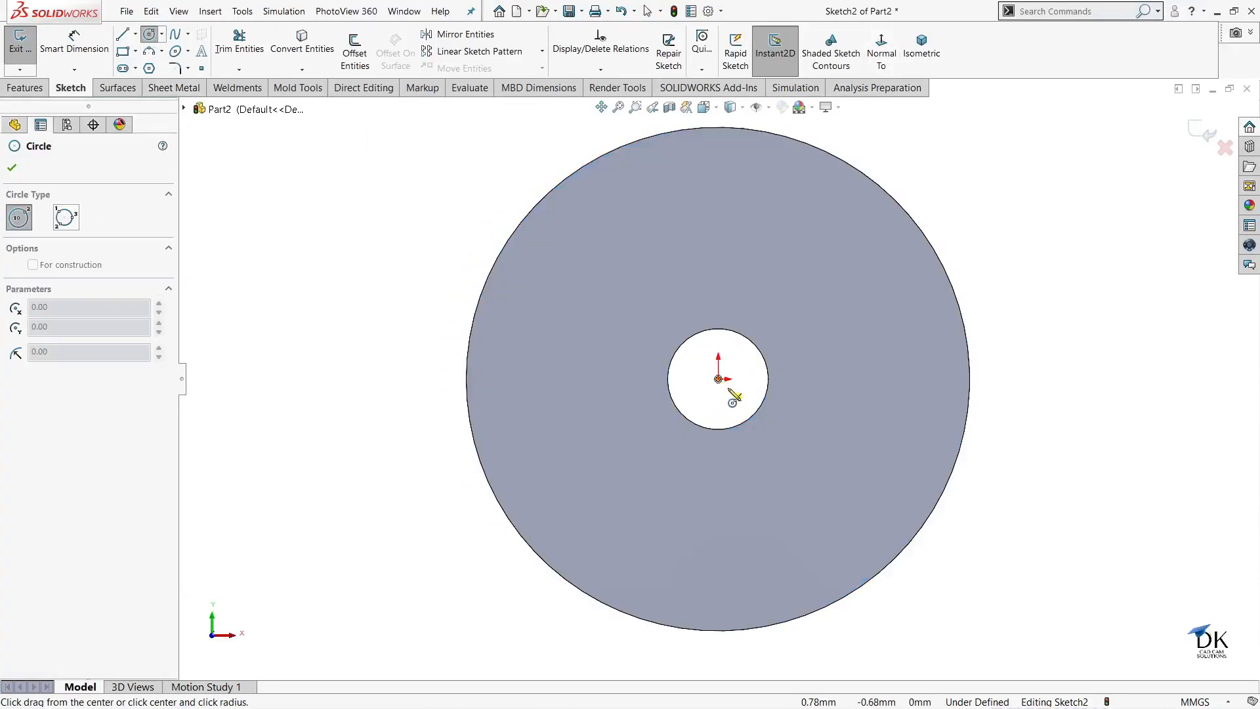
{"action": "left_click", "coordinate": [786, 432]}
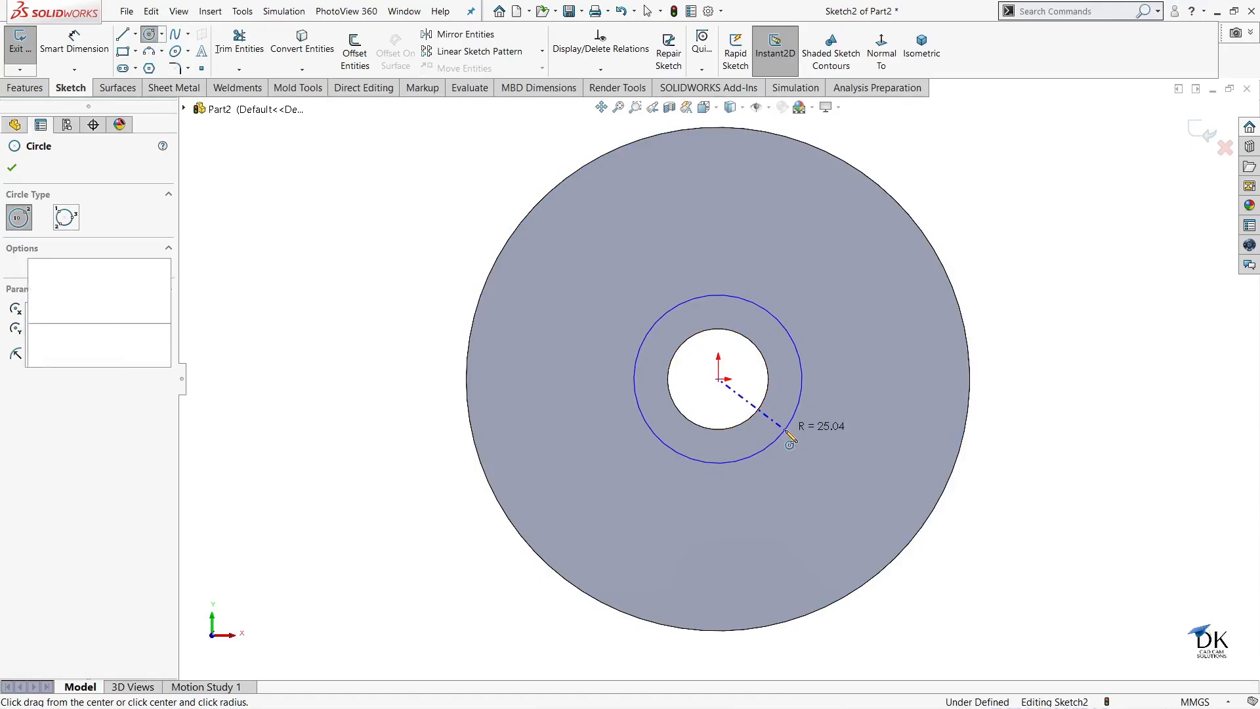
{"action": "left_click", "coordinate": [720, 381]}
{"action": "left_click", "coordinate": [917, 434]}
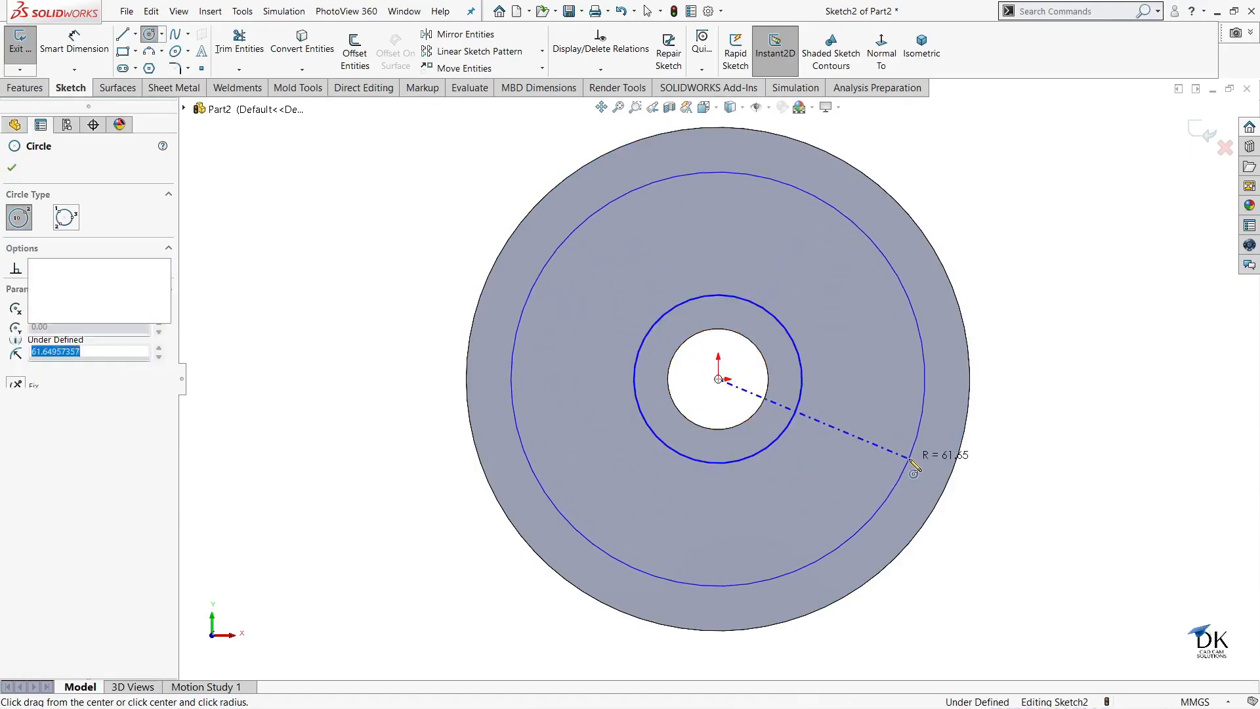
- Dimension the larger circle on the disc face with a diameter of 130 mm
{"action": "left_click", "coordinate": [74, 42]}
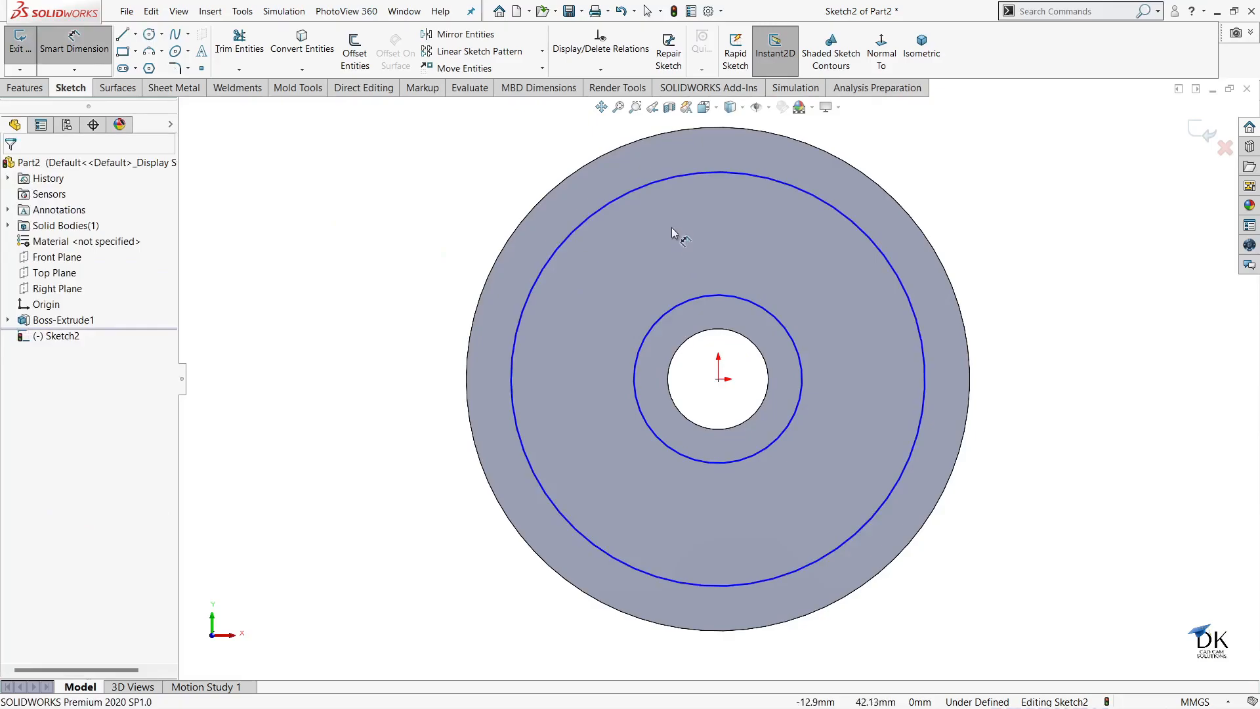
{"action": "left_click", "coordinate": [656, 180]}
{"action": "left_click", "coordinate": [653, 158]}
{"action": "type", "text": "130"}
{"action": "key", "text": "Return"}
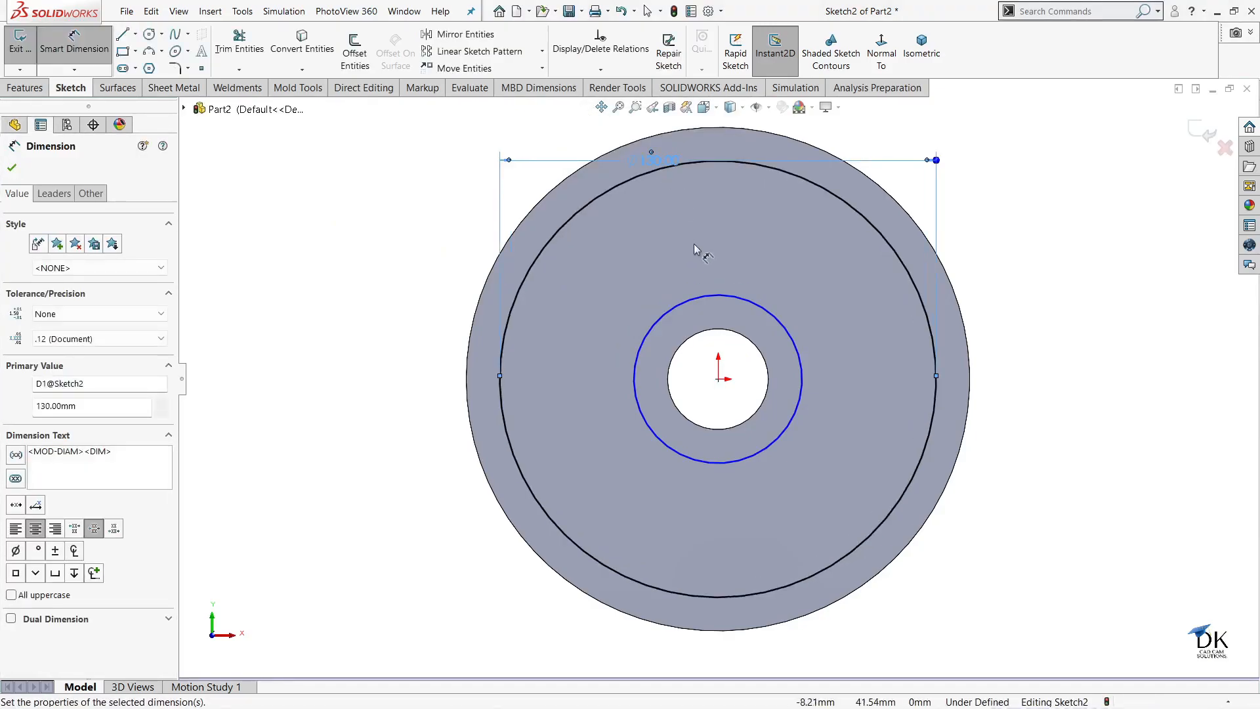
- Dimension the smaller circle on the disc face with a diameter of 50 mm and exit the sketch
{"action": "left_click", "coordinate": [727, 297]}
{"action": "left_click", "coordinate": [732, 266]}
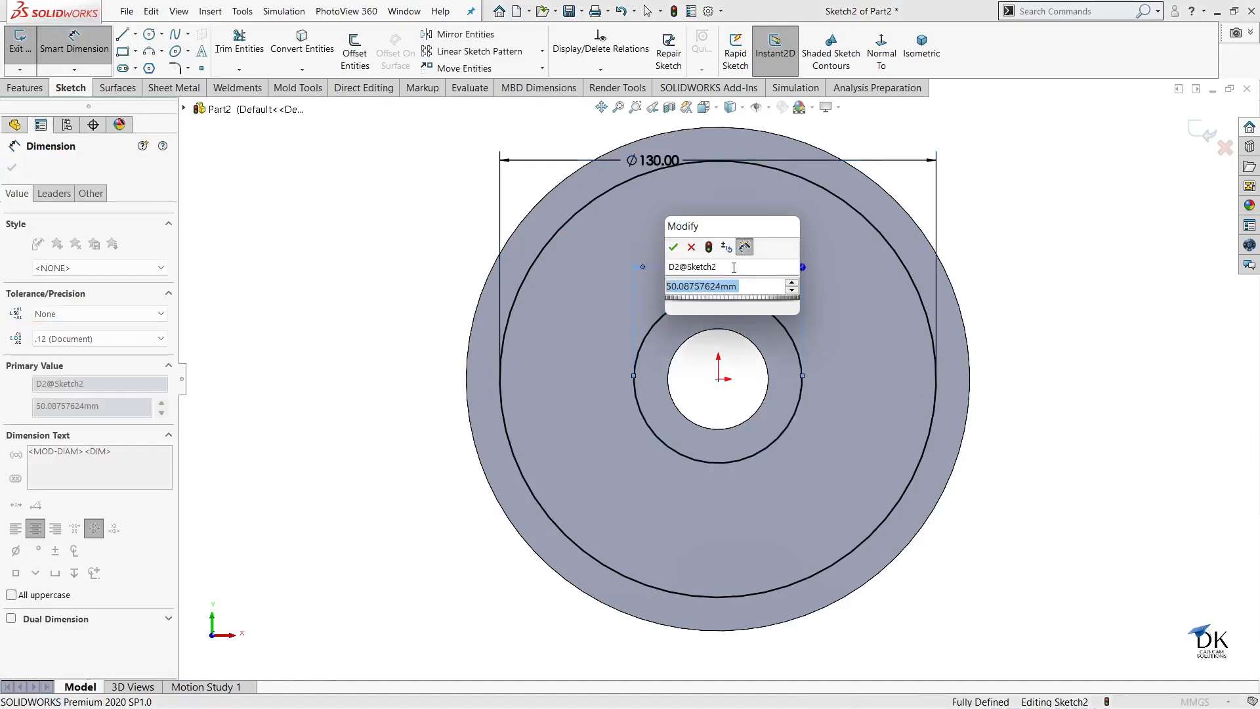
{"action": "type", "text": "50"}
{"action": "key", "text": "Return"}
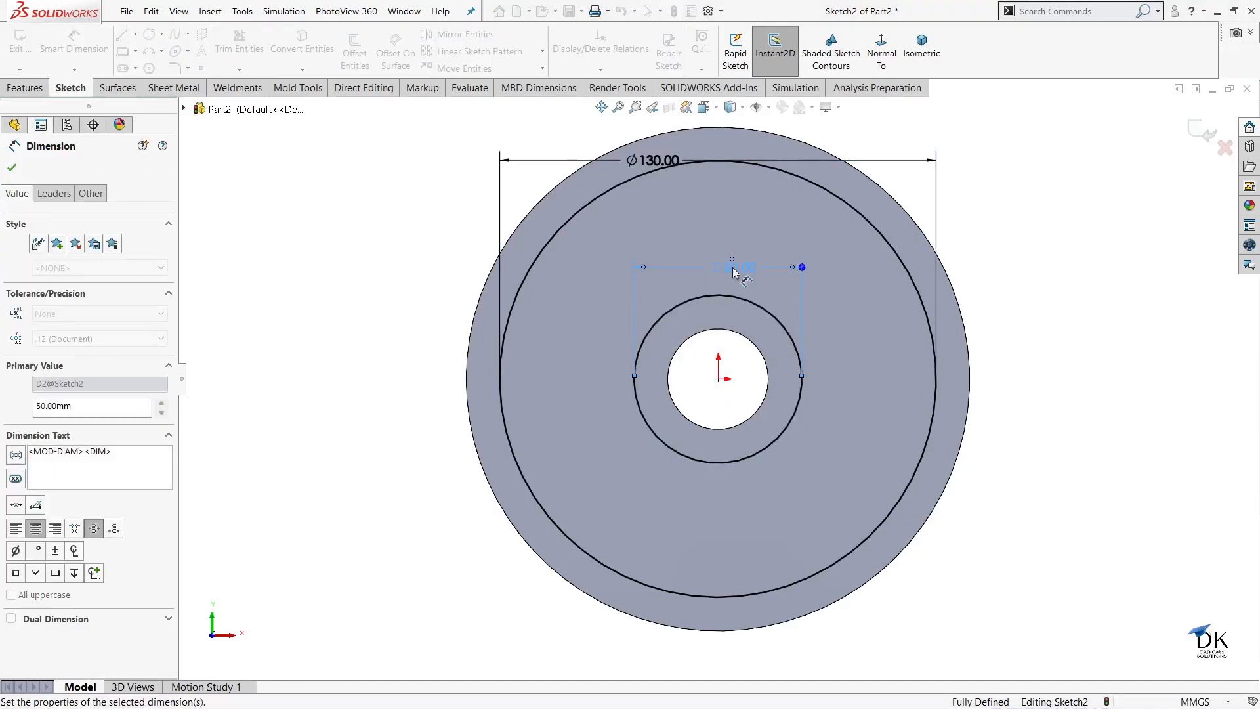
{"action": "left_click", "coordinate": [11, 169]}
{"action": "left_click", "coordinate": [1204, 133]}
- Cut-extrude the ring between the 50 mm and 130 mm circles to a blind depth of 5 mm
{"action": "middle_click_drag", "start_coordinate": [1052, 246], "coordinate": [981, 248]}
{"action": "scroll", "coordinate": [793, 289], "scroll_direction": "up", "scroll_amount": 3}
{"action": "left_click", "coordinate": [225, 52]}
{"action": "mouse_move", "coordinate": [385, 227]}
{"action": "middle_mouse_down"}
{"action": "mouse_move", "coordinate": [353, 227]}
{"action": "mouse_move", "coordinate": [365, 230]}
{"action": "middle_mouse_up"}
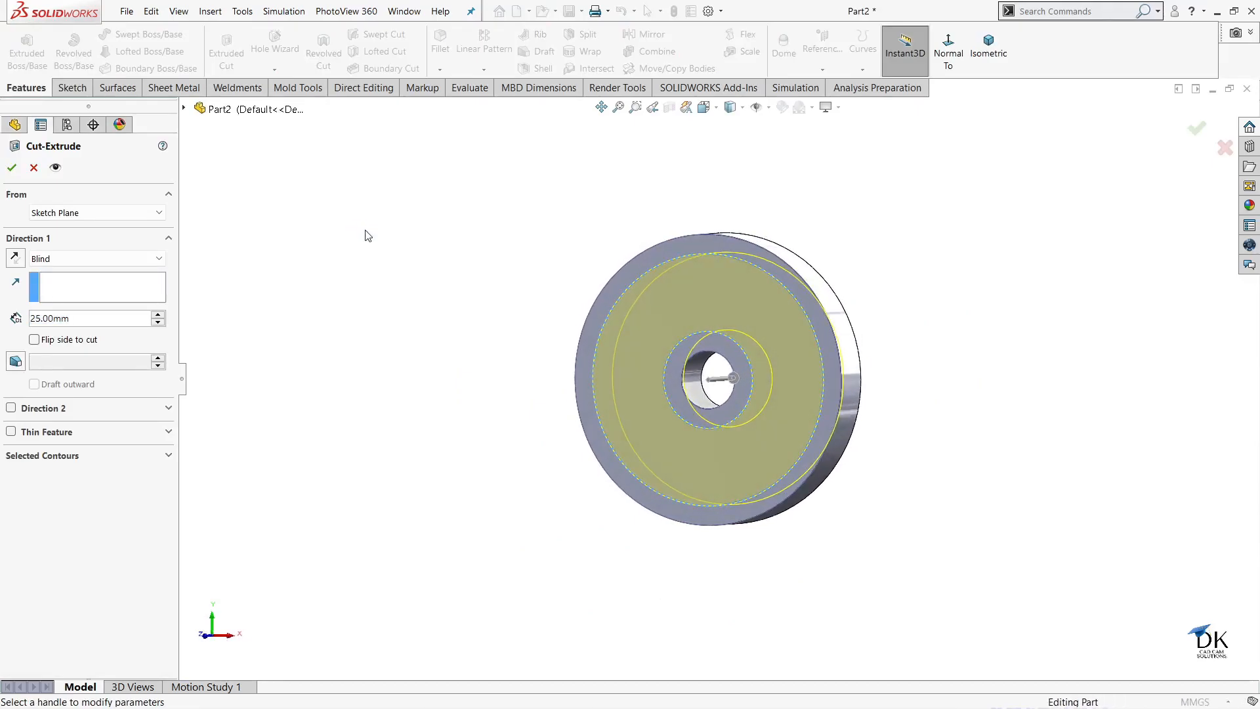
{"action": "left_click", "coordinate": [79, 318]}
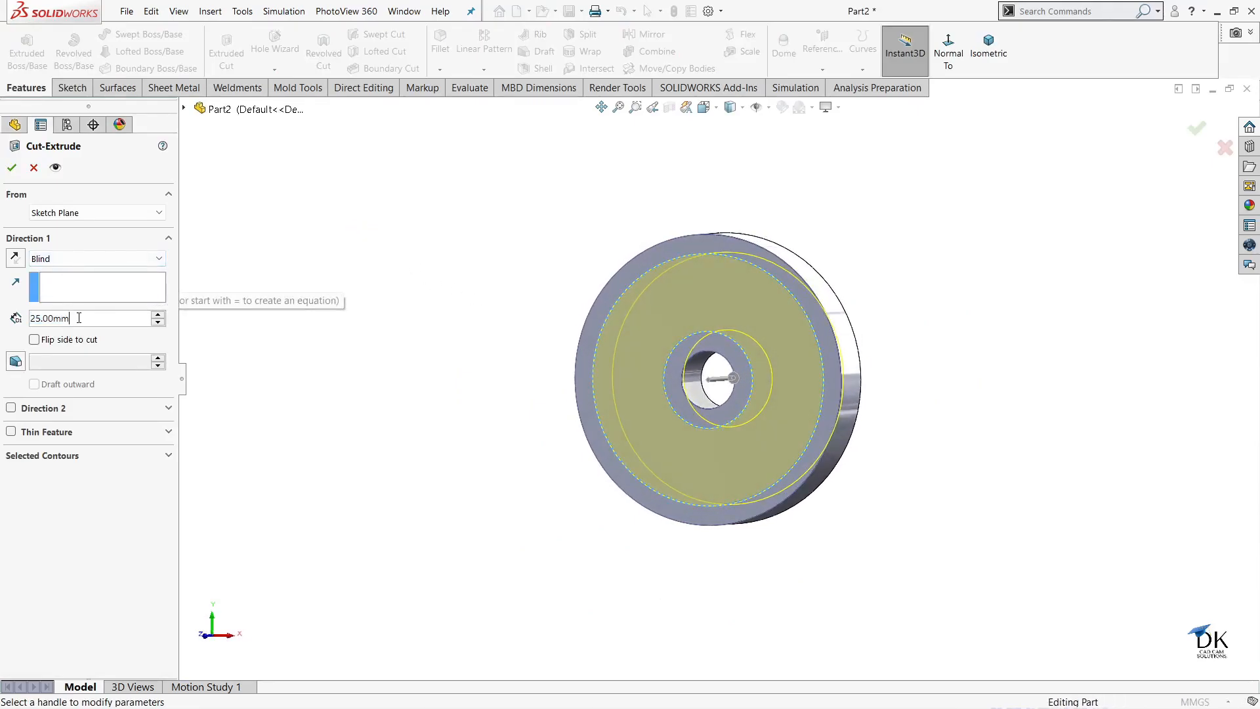
{"action": "type", "text": "5"}
{"action": "key", "text": "Return"}
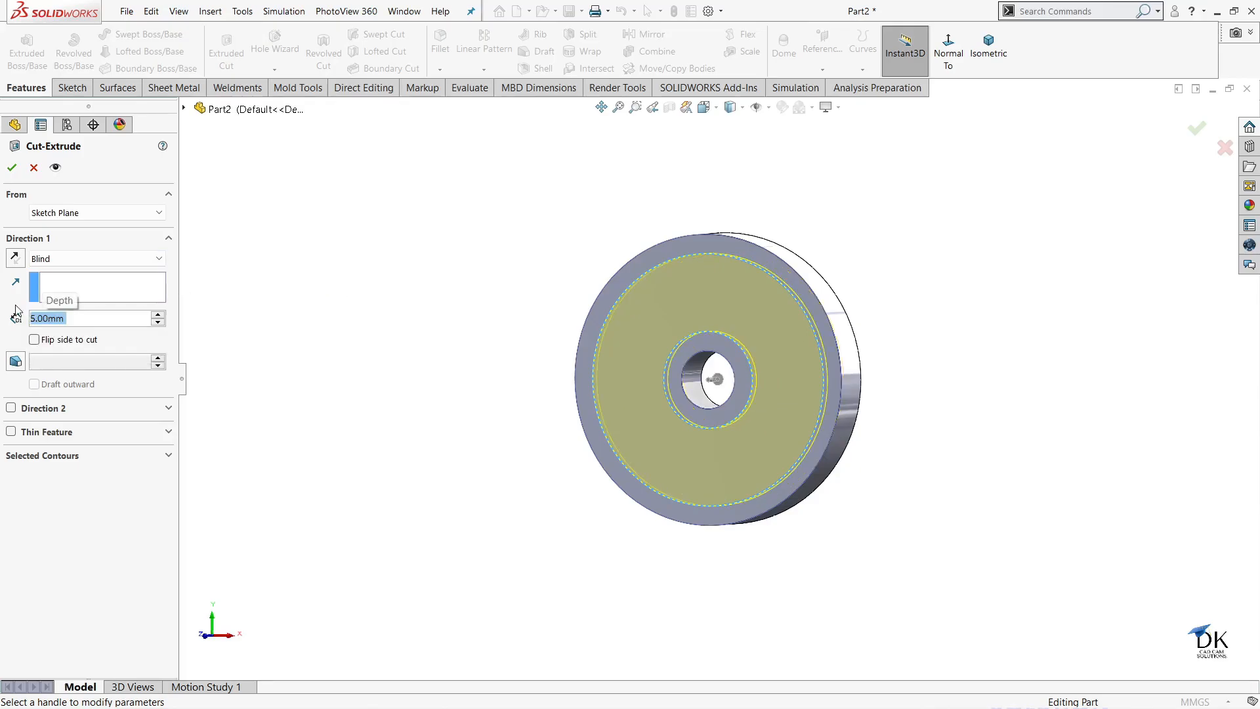
{"action": "left_click", "coordinate": [11, 167]}
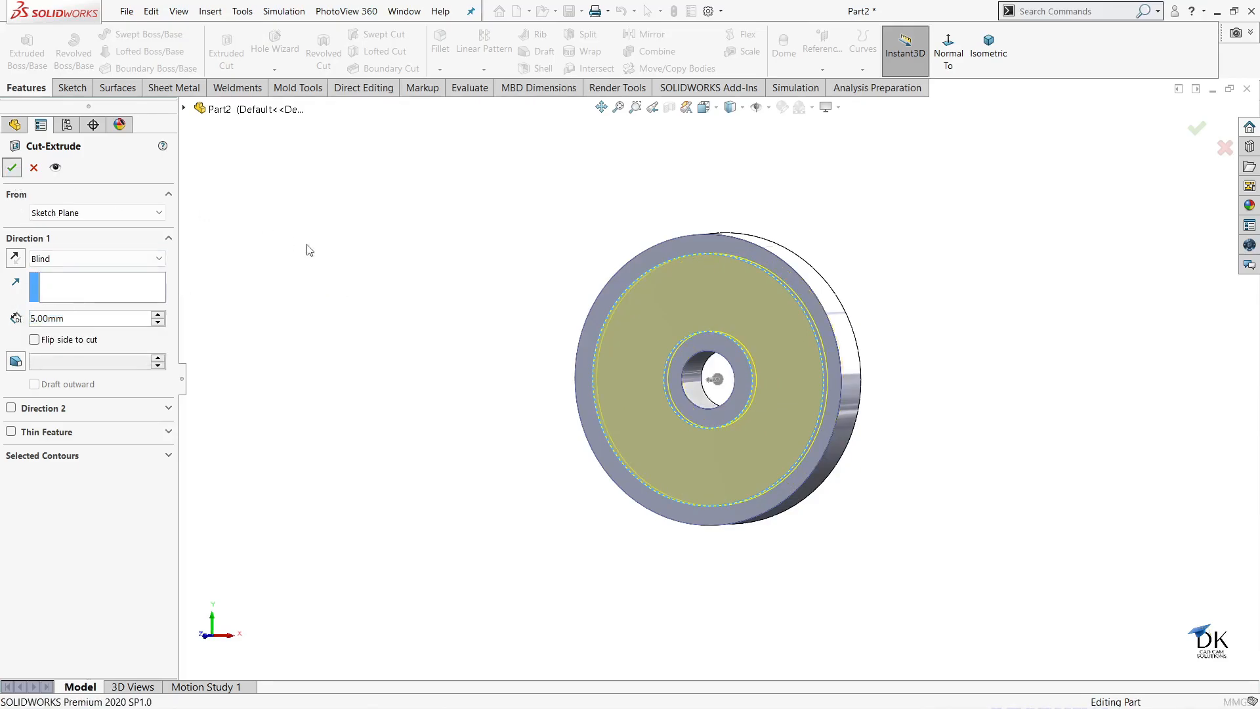
{"action": "middle_click_drag", "start_coordinate": [425, 309], "coordinate": [399, 307]}
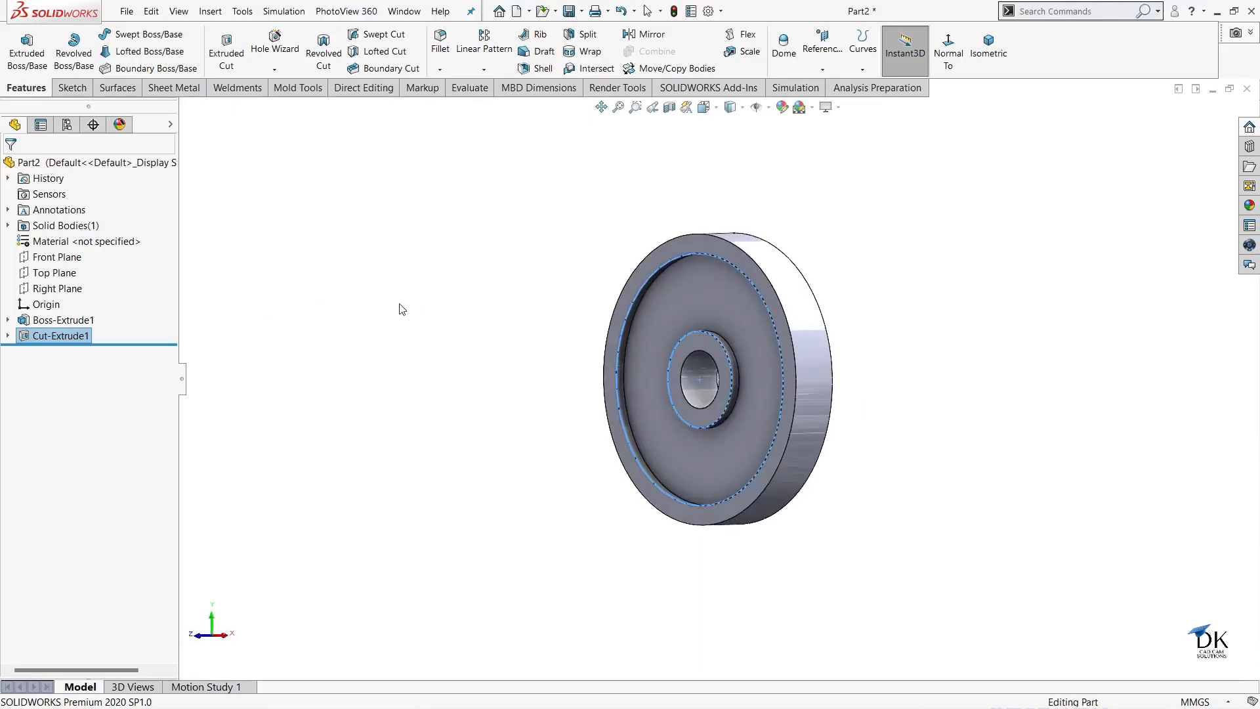
{"action": "left_click", "coordinate": [429, 345]}
- Mirror the ring-shaped recess cut about the Front Plane onto the disc's opposite face
{"action": "scroll", "coordinate": [723, 402], "scroll_direction": "down", "scroll_amount": 3}
{"action": "mouse_move", "coordinate": [771, 320]}
{"action": "middle_mouse_down"}
{"action": "mouse_move", "coordinate": [880, 302]}
{"action": "mouse_move", "coordinate": [752, 311]}
{"action": "middle_mouse_up"}
{"action": "scroll", "coordinate": [827, 310], "scroll_direction": "up", "scroll_amount": 3}
{"action": "middle_click_drag", "start_coordinate": [858, 298], "coordinate": [774, 335]}
{"action": "left_click", "coordinate": [649, 34]}
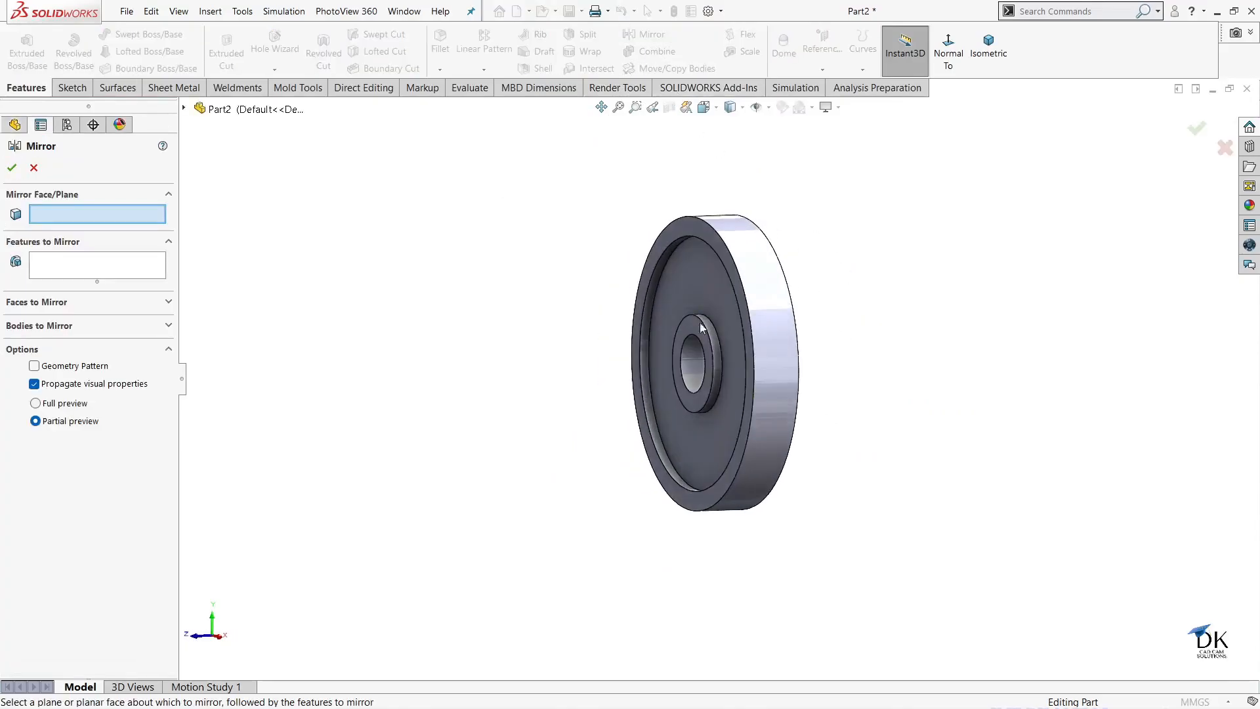
{"action": "left_click", "coordinate": [184, 109]}
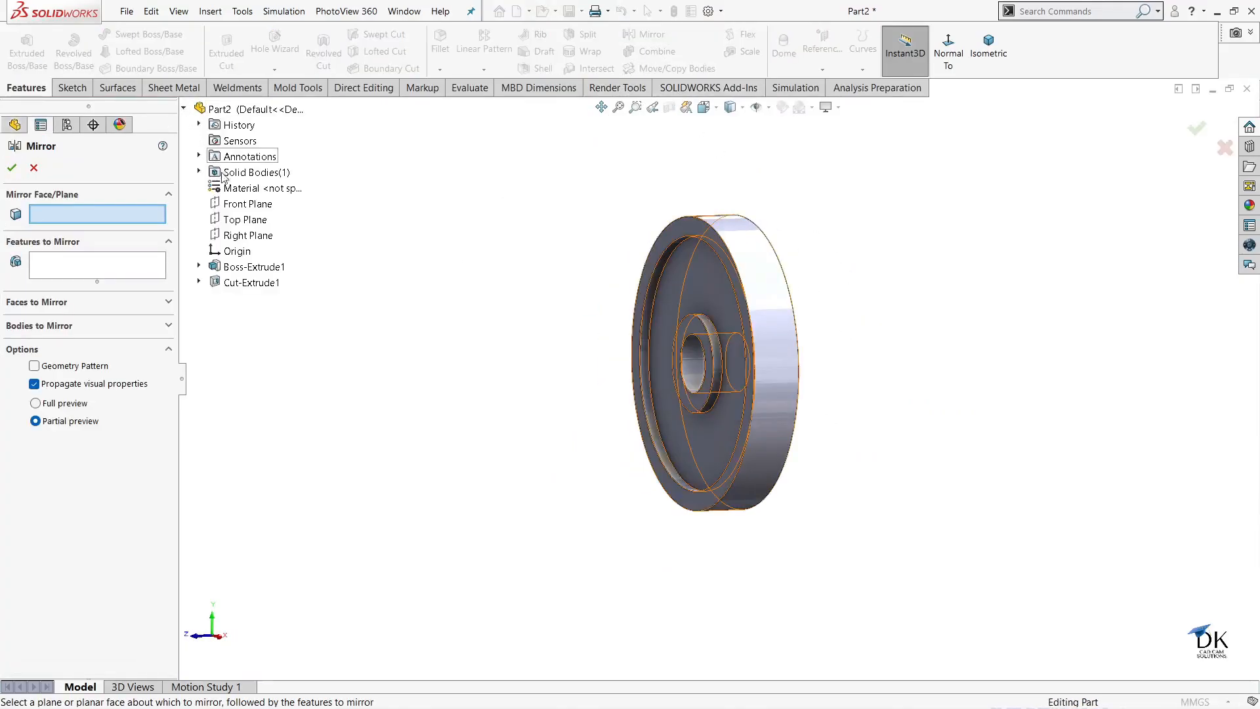
{"action": "left_click", "coordinate": [231, 205]}
{"action": "middle_click_drag", "start_coordinate": [371, 275], "coordinate": [456, 308]}
{"action": "left_click", "coordinate": [688, 261]}
{"action": "middle_click_drag", "start_coordinate": [496, 355], "coordinate": [380, 339]}
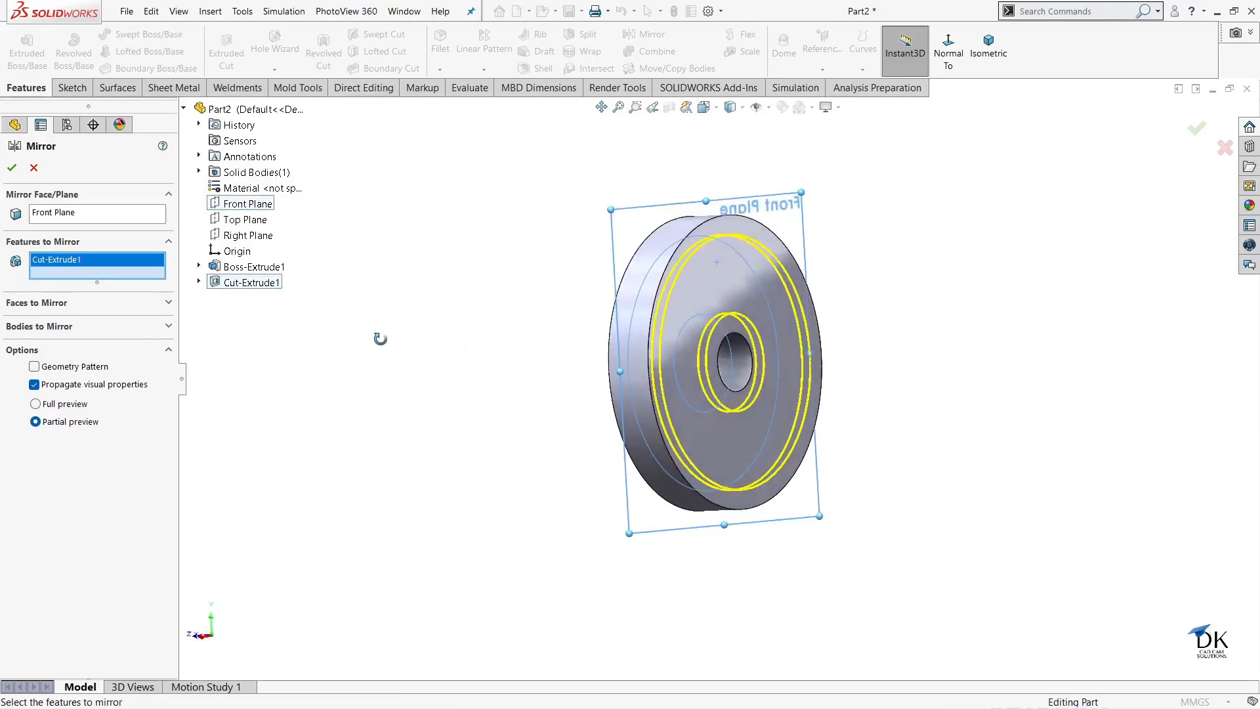
{"action": "left_click", "coordinate": [11, 170]}
- Inspect the mirrored recess, check the fillet and chamfer callouts in COMP. 1.pdf in Acrobat Reader and return to SOLIDWORKS
{"action": "middle_click_drag", "start_coordinate": [472, 381], "coordinate": [622, 359]}
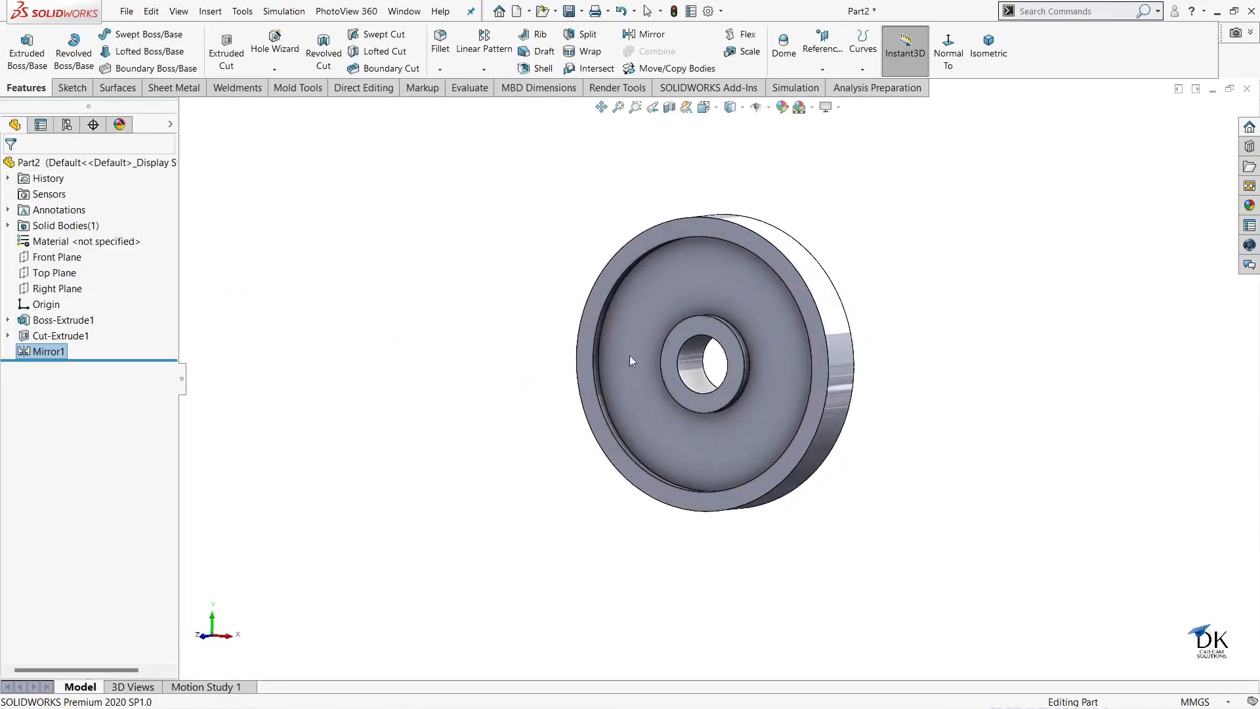
{"action": "scroll", "coordinate": [825, 324], "scroll_direction": "up", "scroll_amount": 1}
{"action": "scroll", "coordinate": [820, 324], "scroll_direction": "down", "scroll_amount": 4}
{"action": "middle_click_drag", "start_coordinate": [726, 321], "coordinate": [662, 333]}
{"action": "scroll", "coordinate": [709, 353], "scroll_direction": "up", "scroll_amount": 2}
{"action": "middle_click_drag", "start_coordinate": [789, 348], "coordinate": [832, 333]}
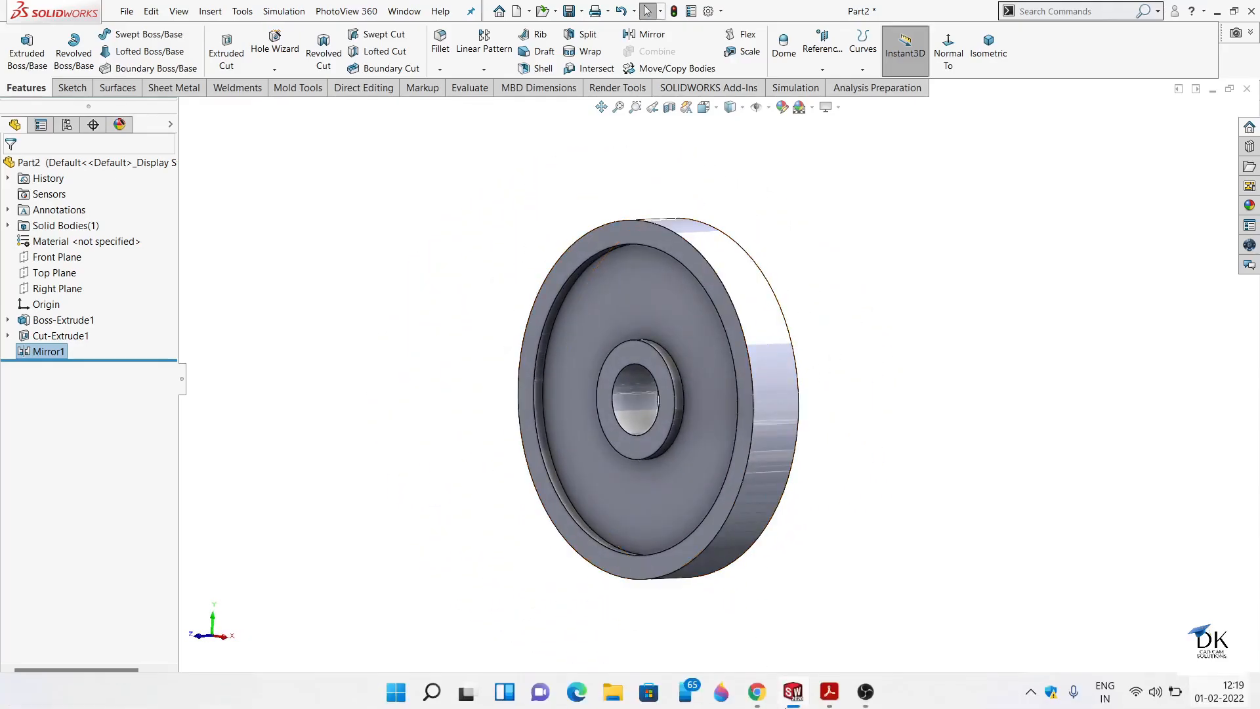
{"action": "left_click", "coordinate": [827, 689]}
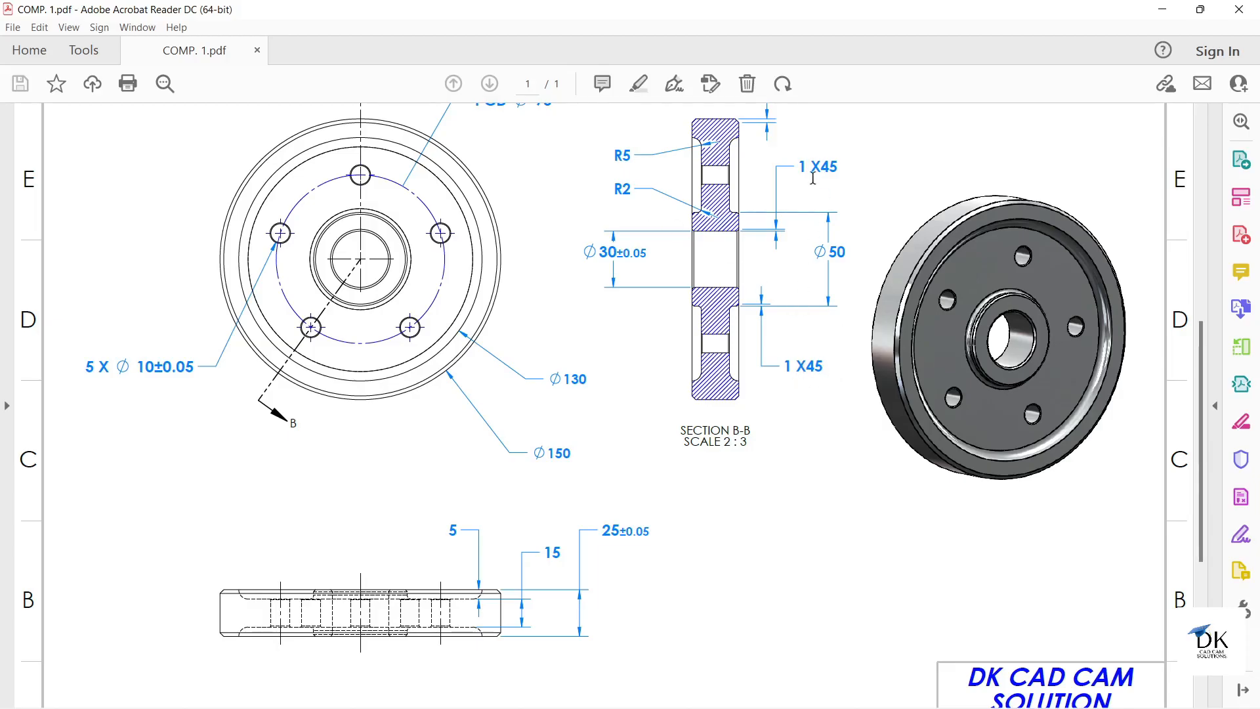
{"action": "scroll", "coordinate": [762, 318], "scroll_direction": "down", "scroll_amount": 1, "text": "ctrl"}
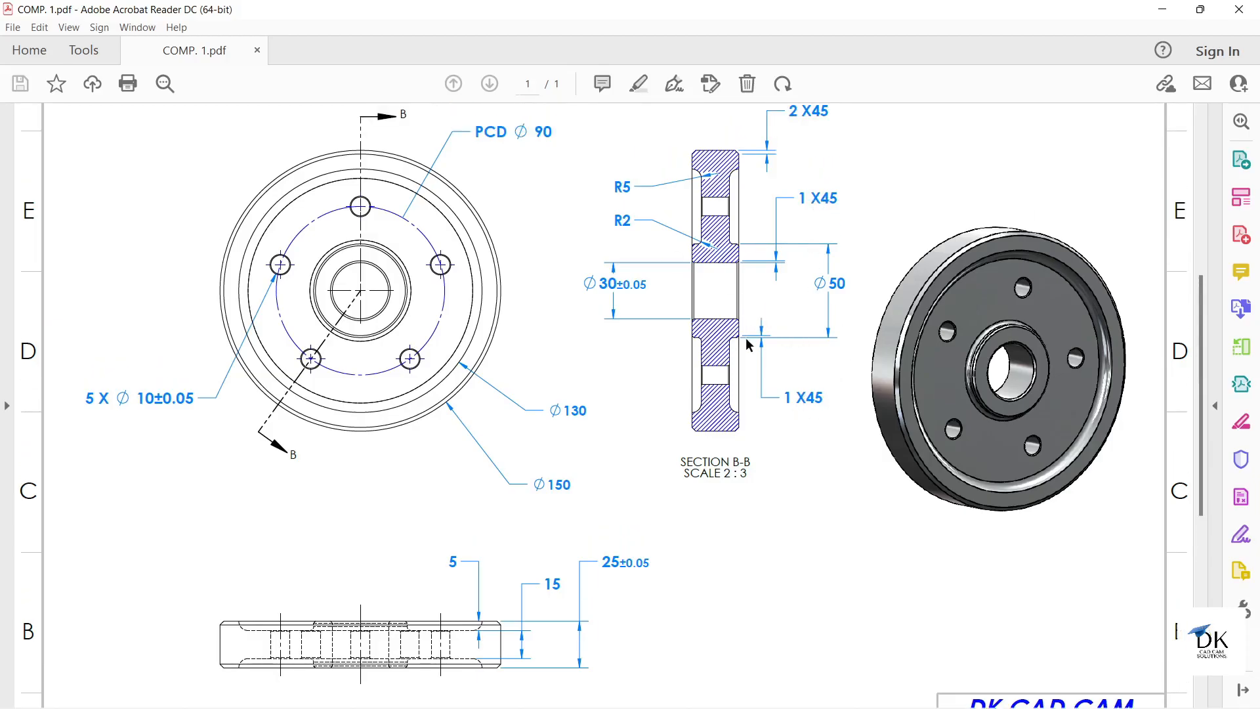
{"action": "scroll", "coordinate": [746, 337], "scroll_direction": "down", "scroll_amount": 1, "text": "ctrl"}
{"action": "scroll", "coordinate": [735, 358], "scroll_direction": "up", "scroll_amount": 2, "text": "ctrl"}
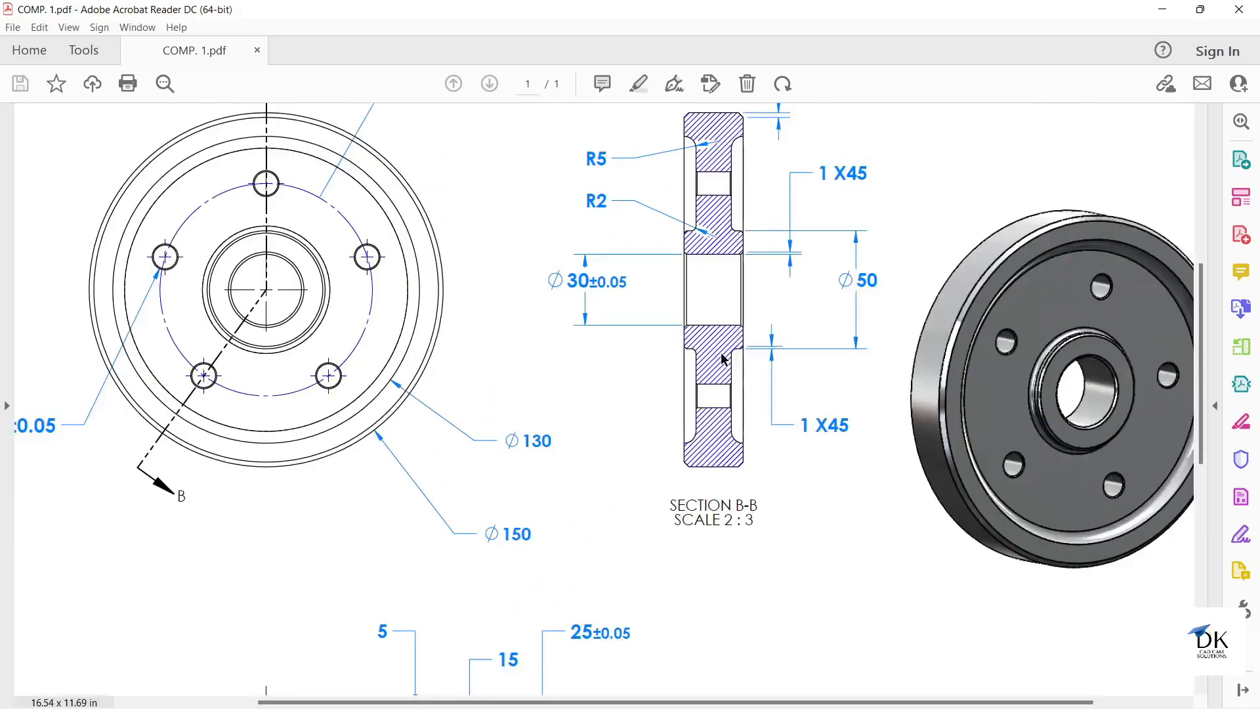
{"action": "scroll", "coordinate": [808, 397], "scroll_direction": "up", "scroll_amount": 1, "text": "ctrl"}
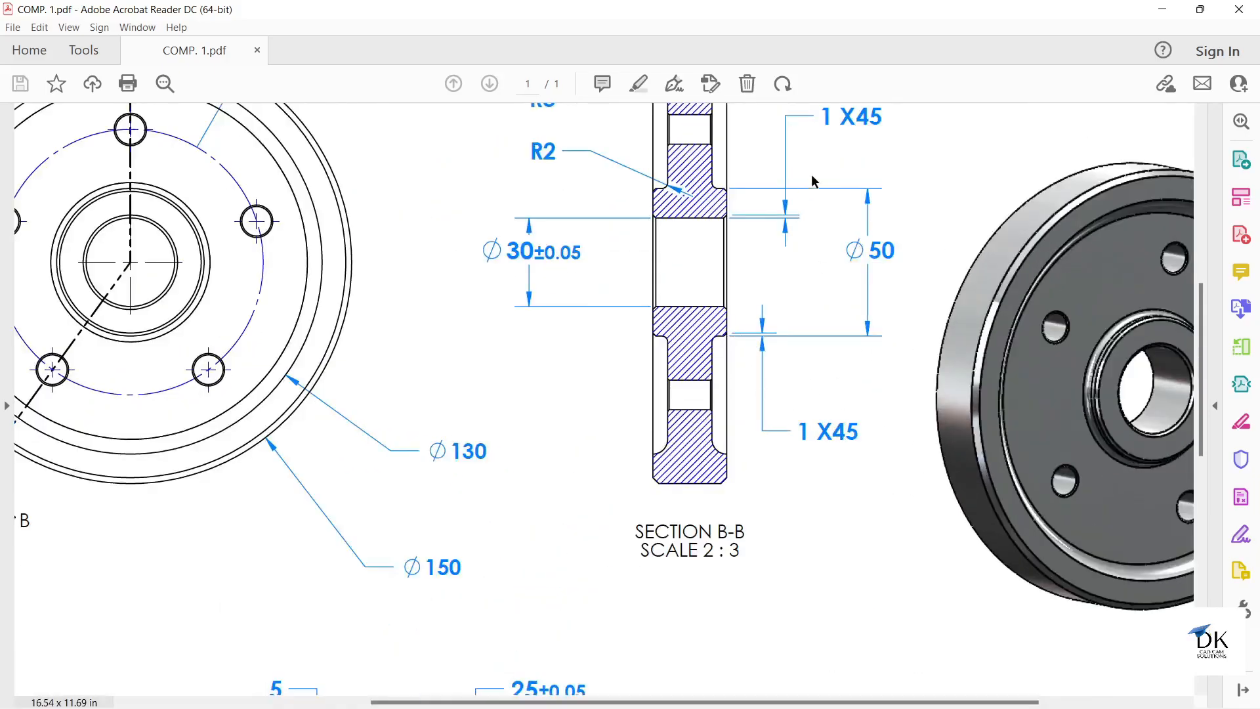
{"action": "scroll", "coordinate": [765, 289], "scroll_direction": "down", "scroll_amount": 3, "text": "ctrl"}
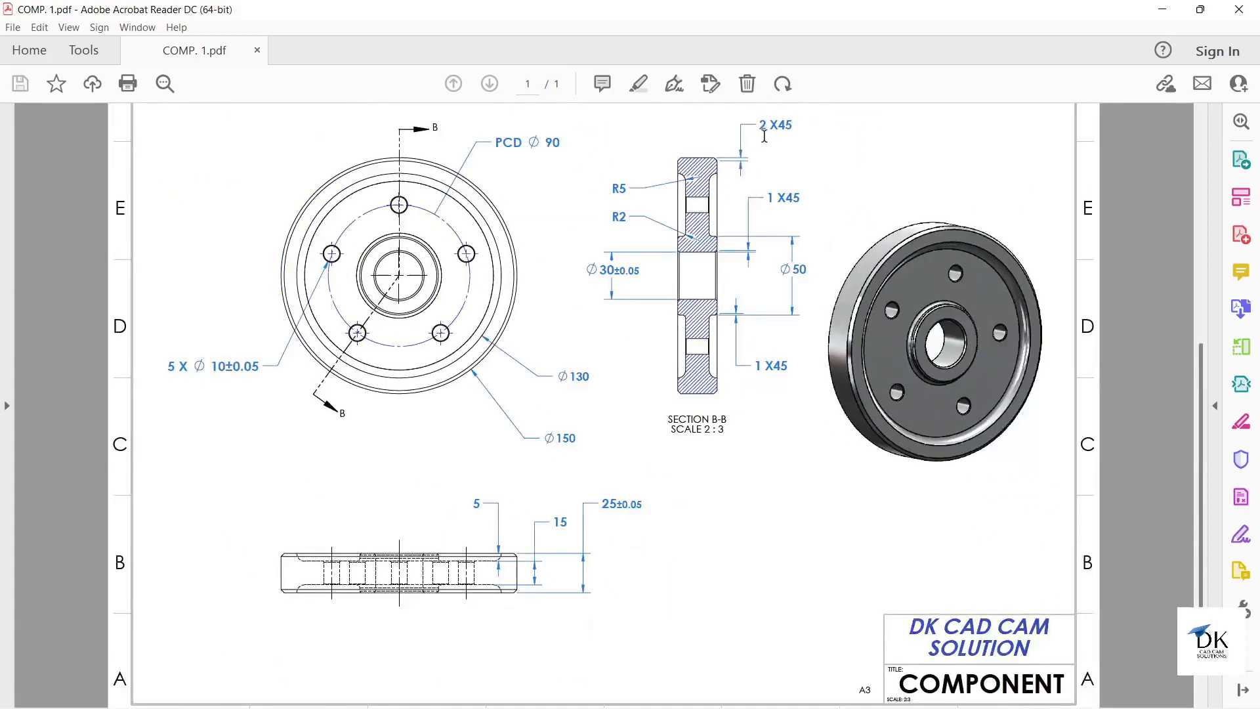
{"action": "scroll", "coordinate": [764, 136], "scroll_direction": "up", "scroll_amount": 3, "text": "ctrl"}
{"action": "scroll", "coordinate": [802, 171], "scroll_direction": "up", "scroll_amount": 1}
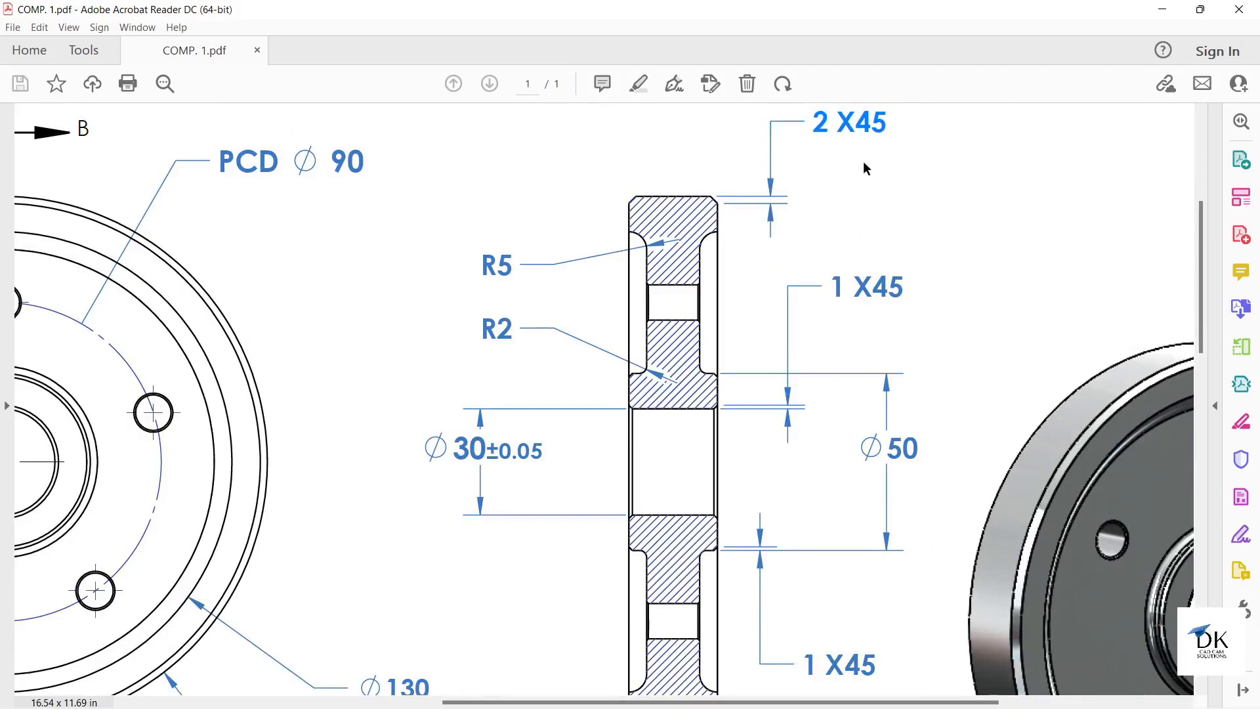
{"action": "scroll", "coordinate": [860, 167], "scroll_direction": "down", "scroll_amount": 2, "text": "ctrl"}
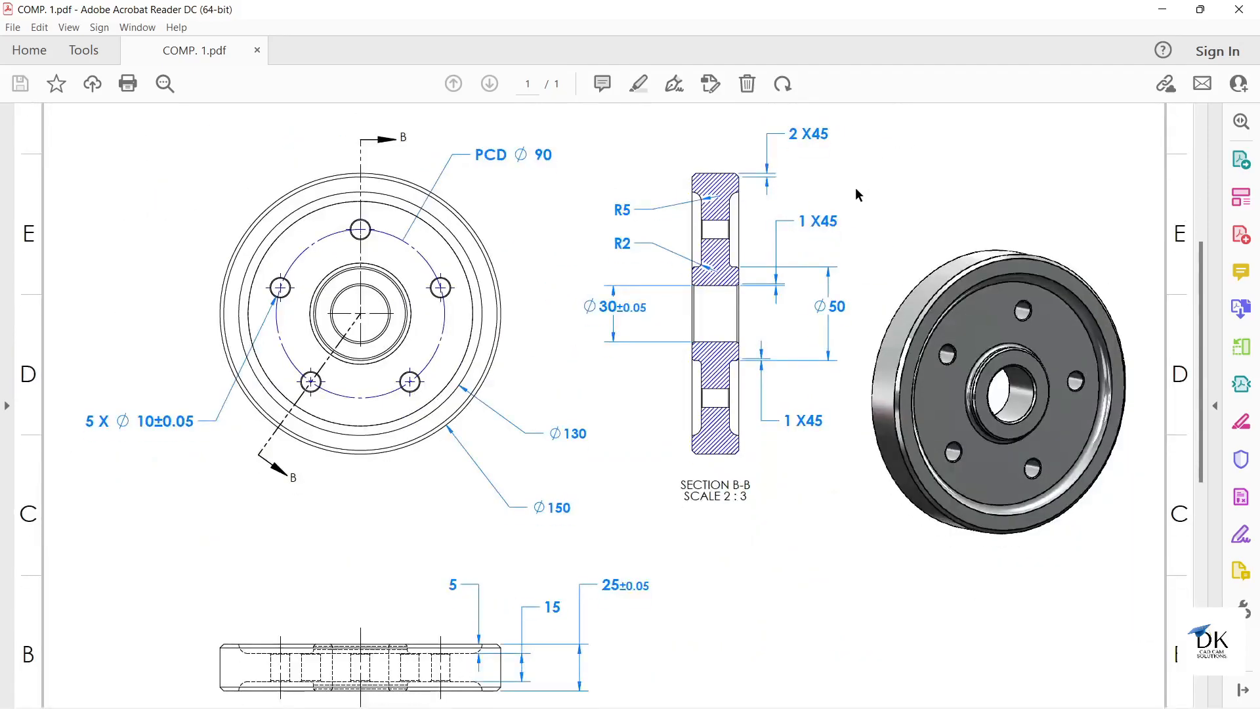
{"action": "left_click", "coordinate": [793, 689]}
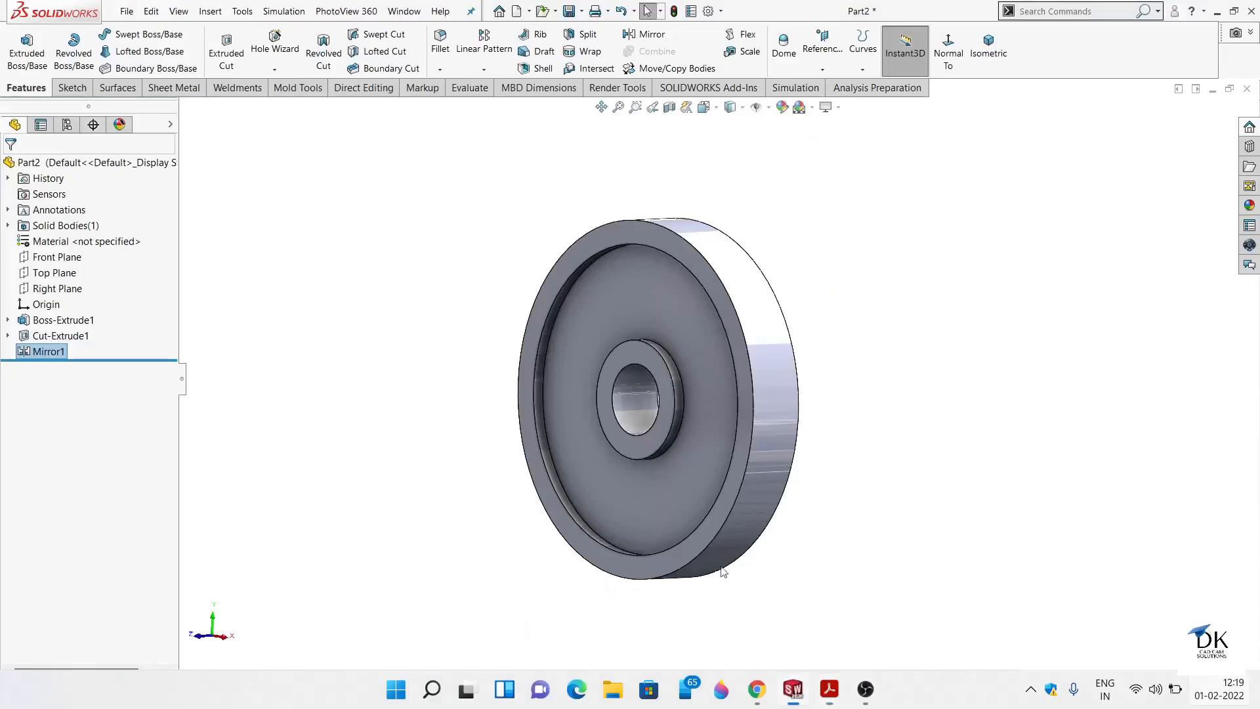
- Fillet the outer floor edges of the recesses on both sides of the disc with a 5 mm radius
{"action": "scroll", "coordinate": [560, 337], "scroll_direction": "down", "scroll_amount": 2}
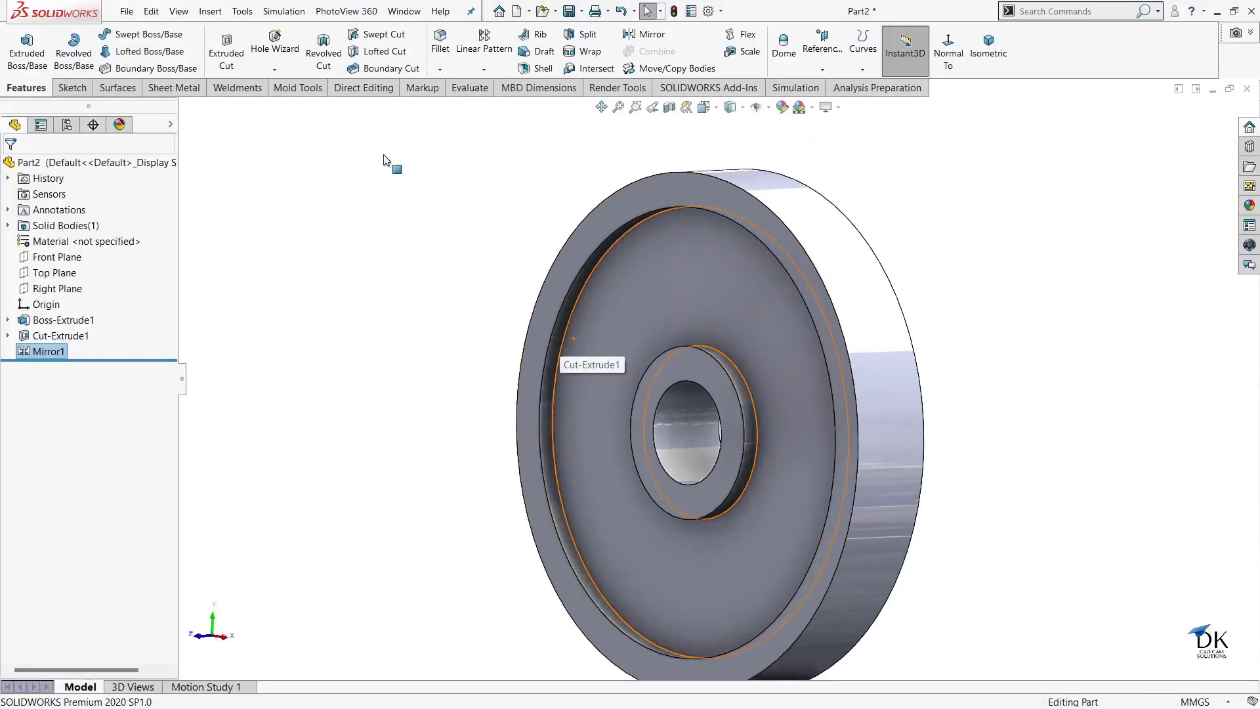
{"action": "left_click", "coordinate": [440, 40]}
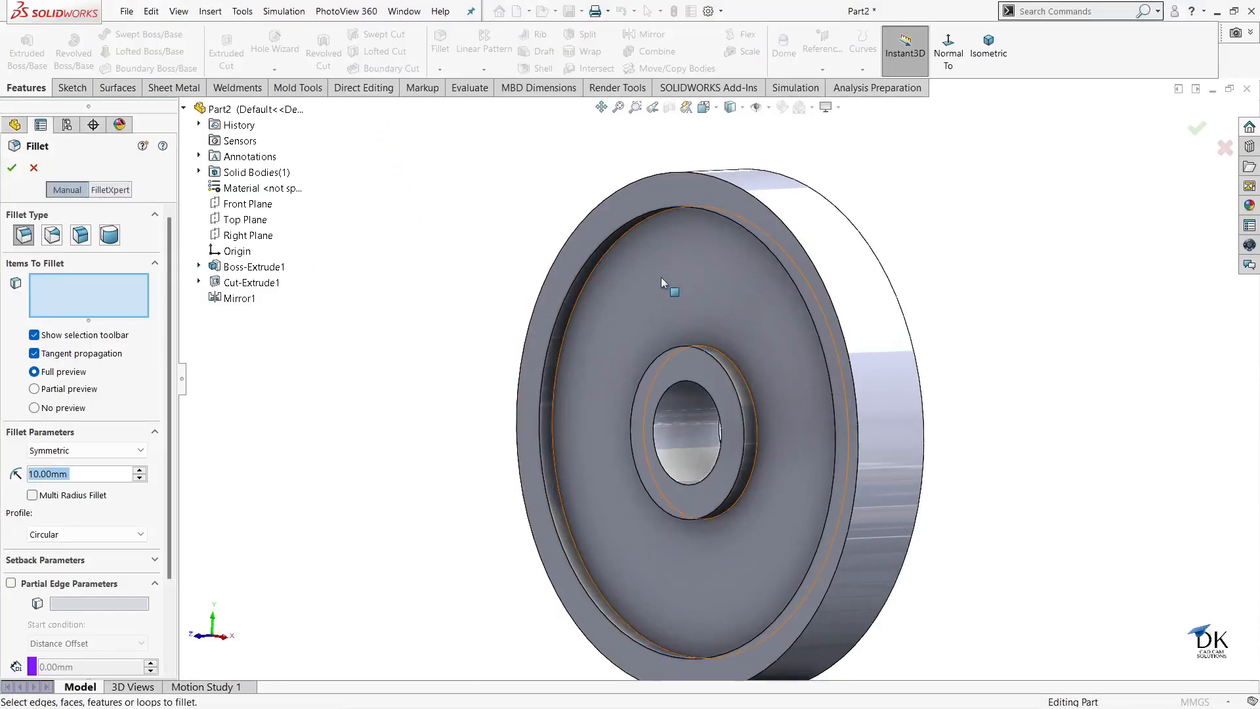
{"action": "left_click", "coordinate": [635, 227]}
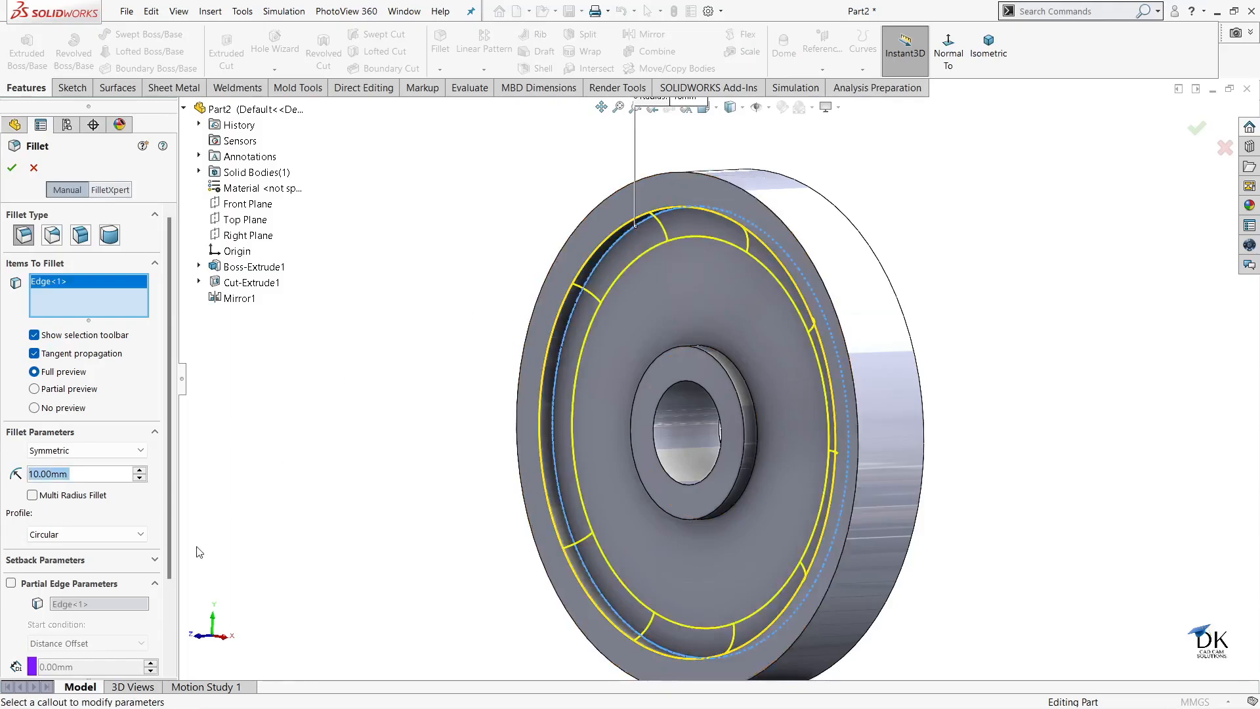
{"action": "type", "text": "5"}
{"action": "key", "text": "Return"}
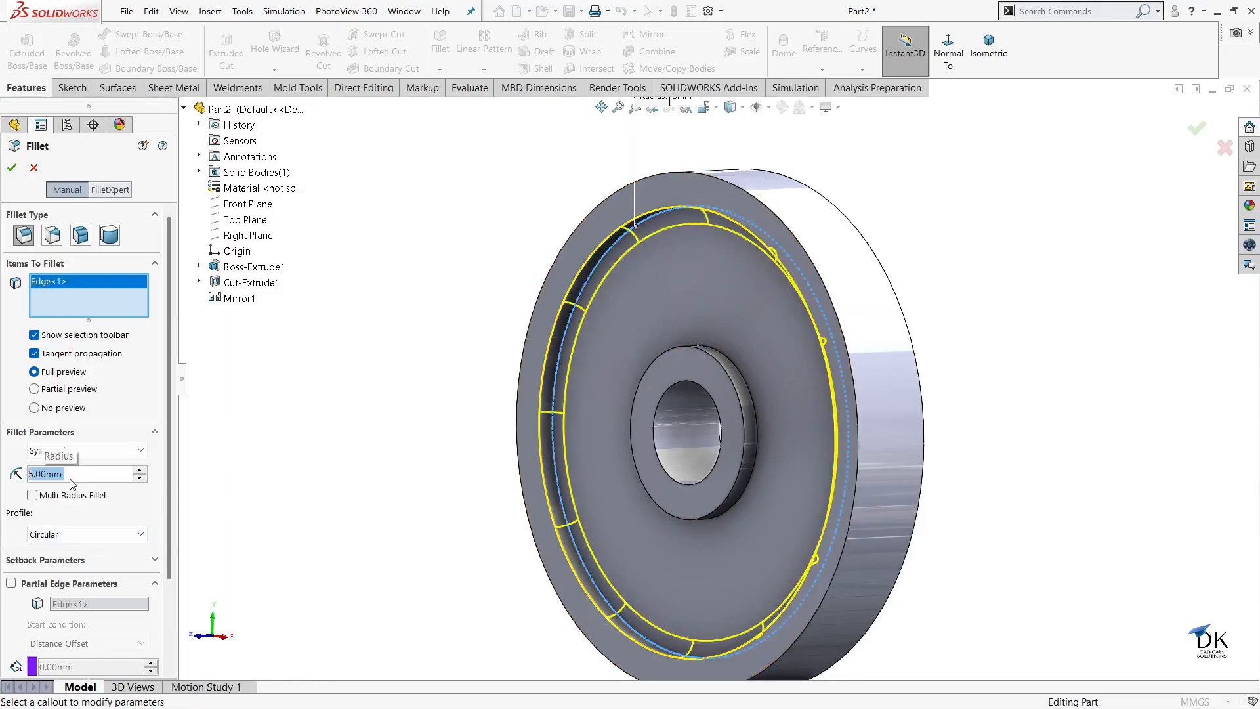
{"action": "middle_click_drag", "start_coordinate": [1014, 266], "coordinate": [848, 258]}
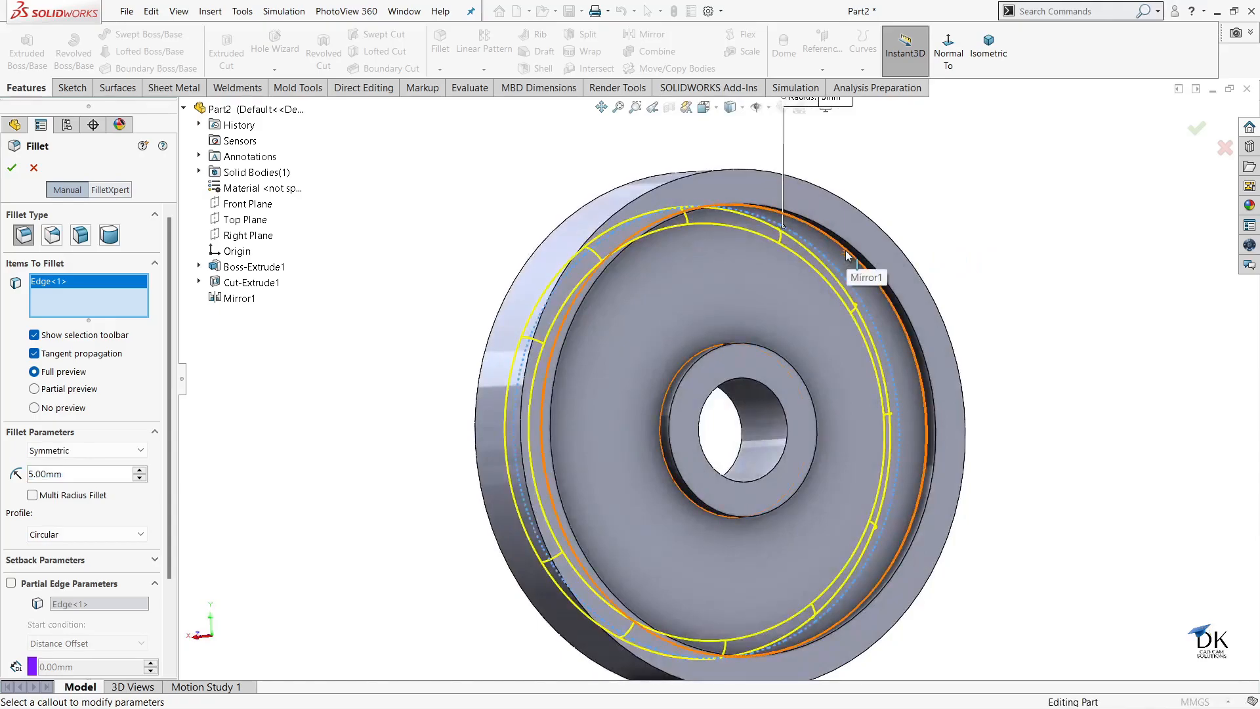
{"action": "left_click", "coordinate": [845, 250]}
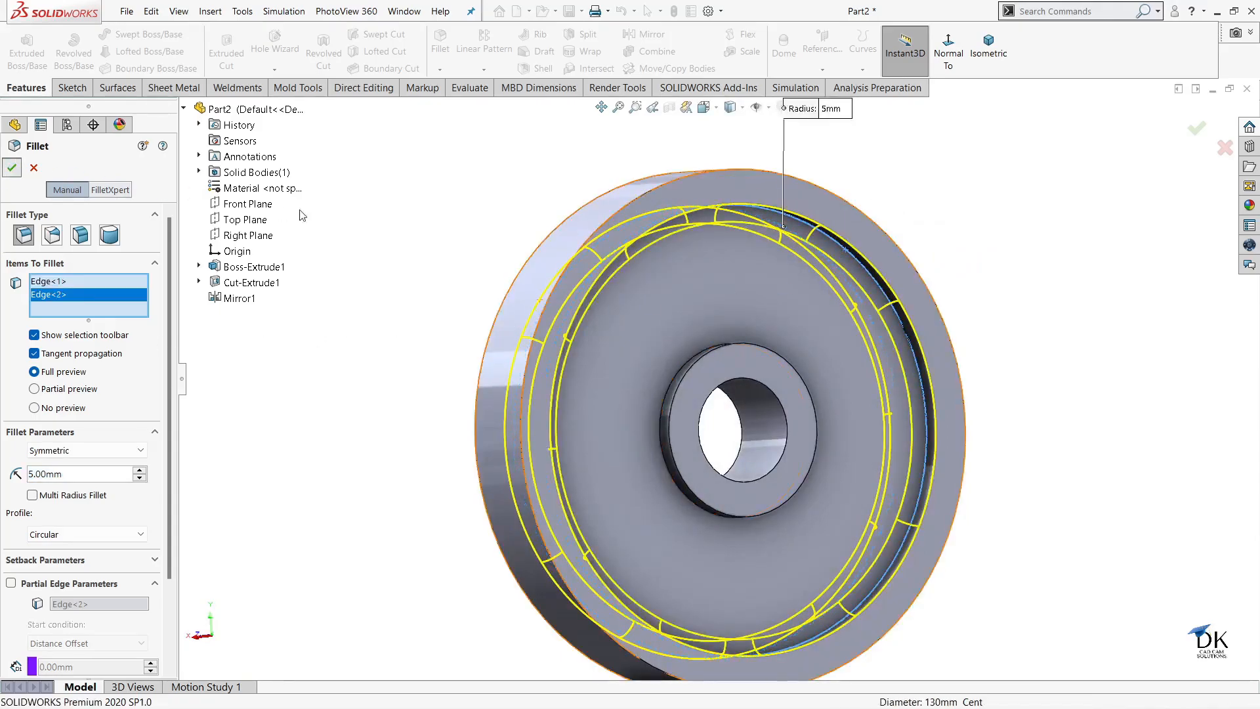
{"action": "left_click", "coordinate": [12, 168]}
- Fillet the base edges of the central hub on both sides of the disc with a 2 mm radius
{"action": "middle_click_drag", "start_coordinate": [374, 236], "coordinate": [656, 296]}
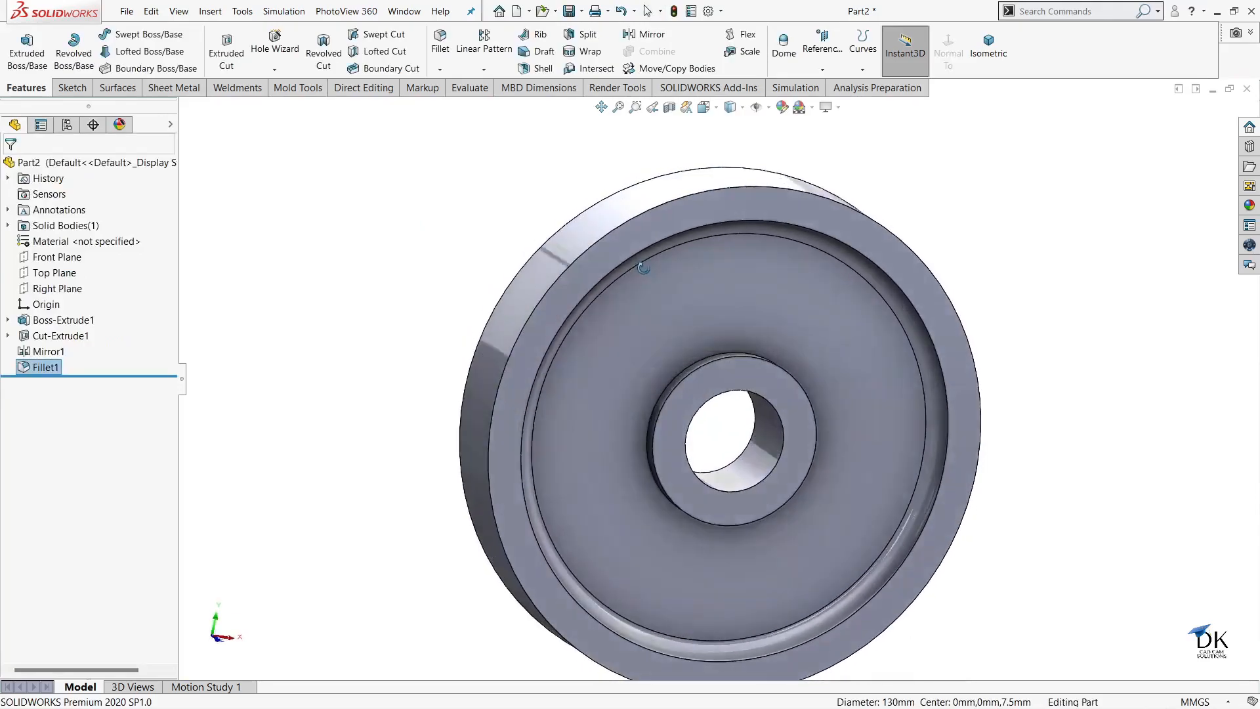
{"action": "scroll", "coordinate": [694, 387], "scroll_direction": "down", "scroll_amount": 2}
{"action": "left_click", "coordinate": [700, 352]}
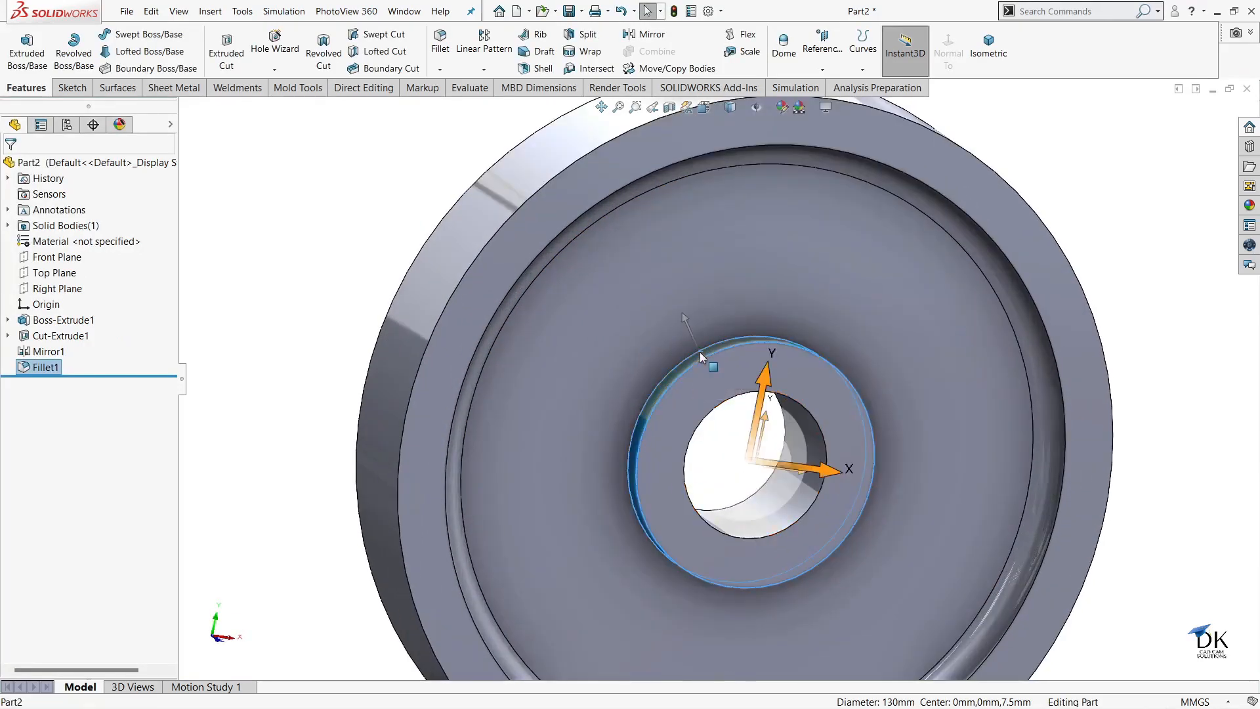
{"action": "left_click", "coordinate": [355, 259]}
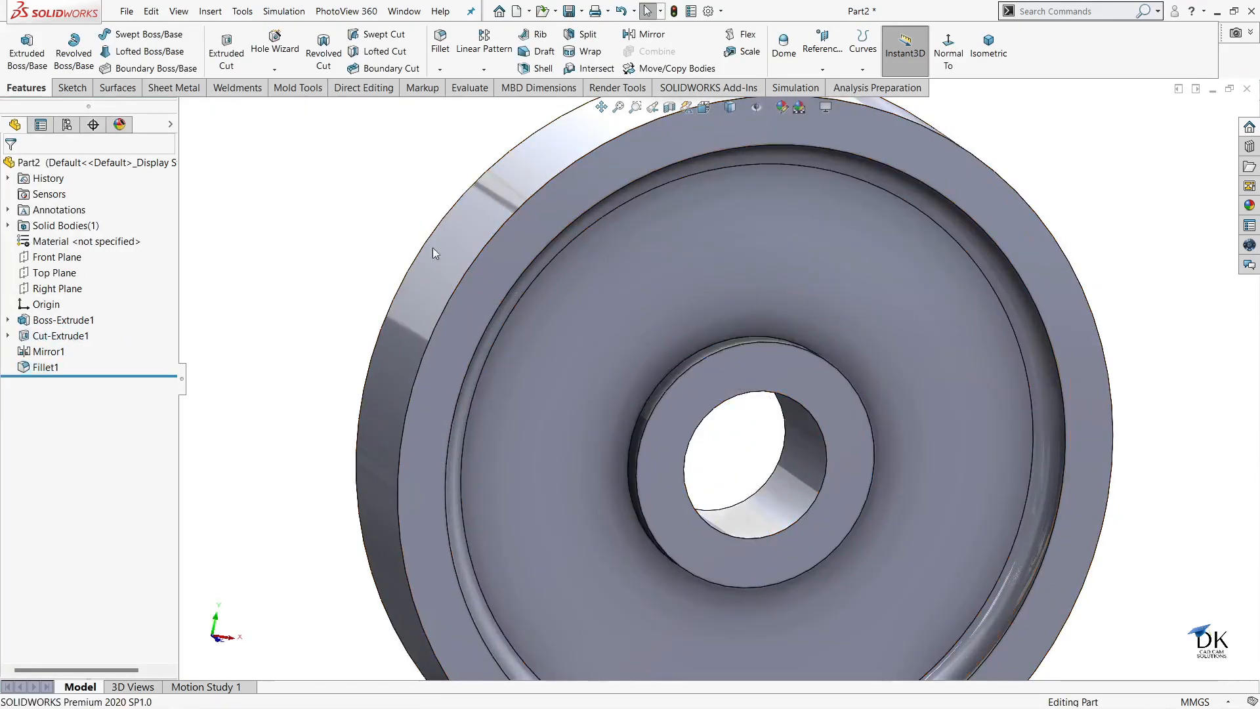
{"action": "left_click", "coordinate": [673, 371]}
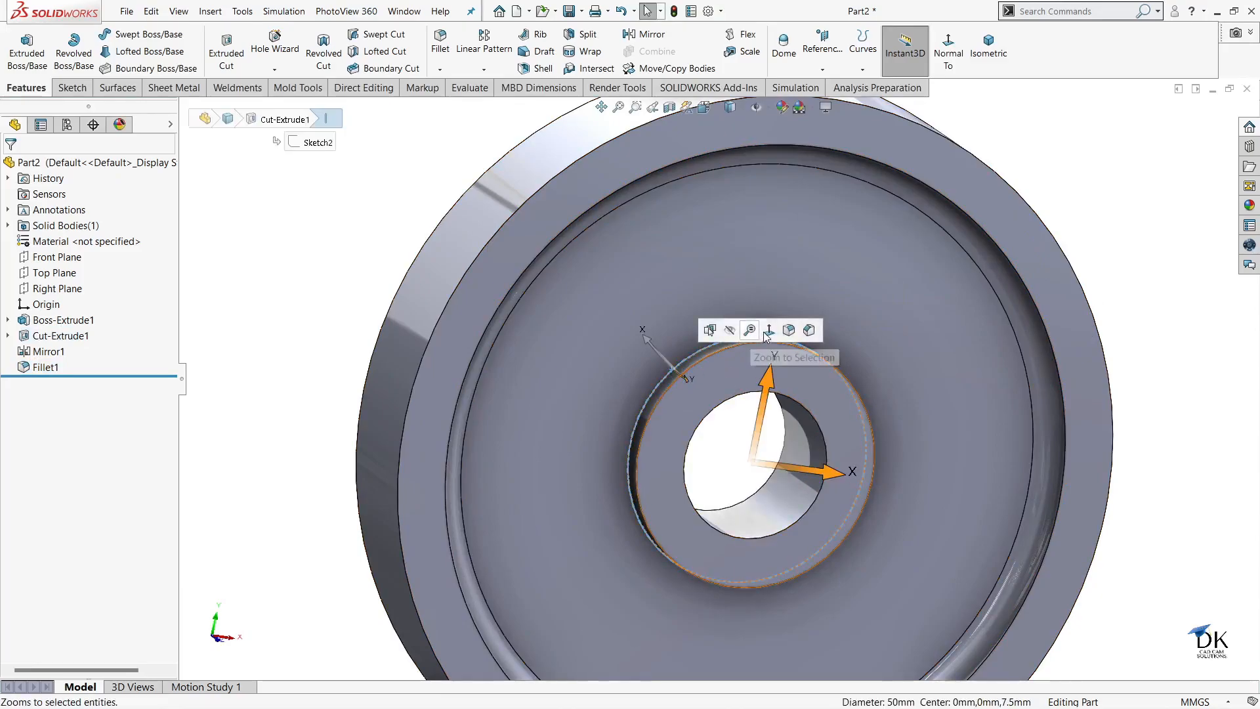
{"action": "left_click", "coordinate": [792, 335]}
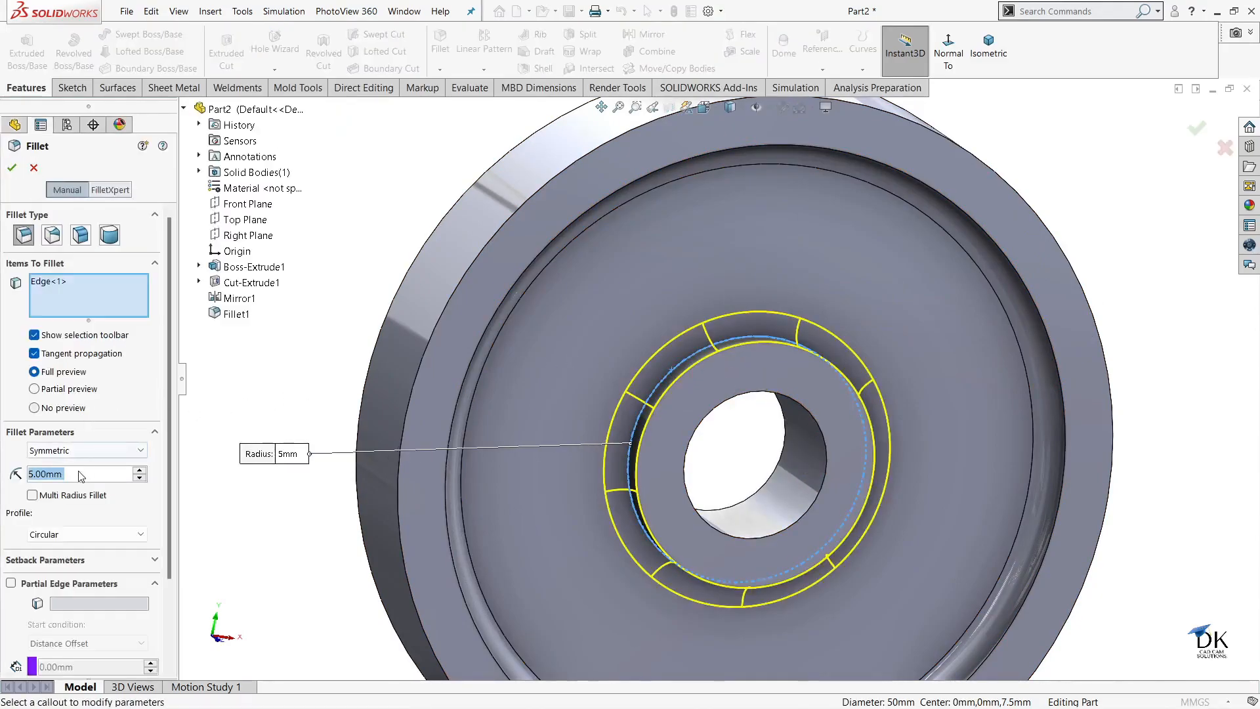
{"action": "type", "text": "2"}
{"action": "key", "text": "Return"}
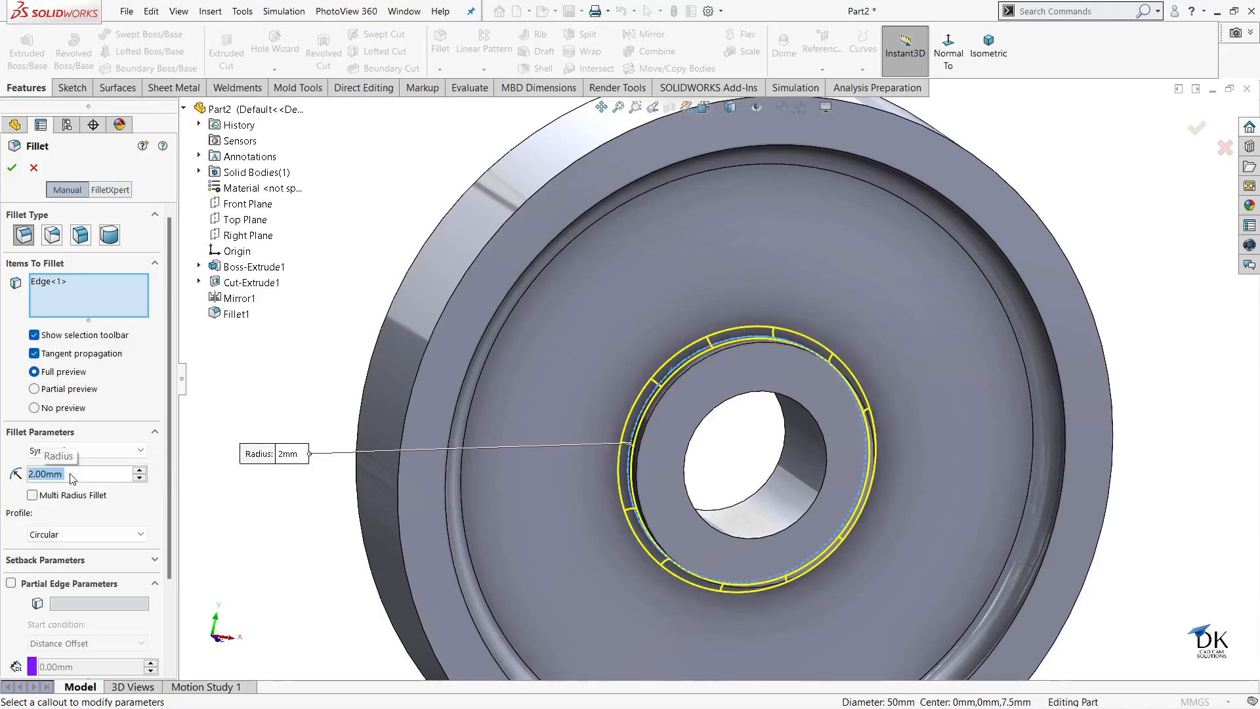
{"action": "middle_click_drag", "start_coordinate": [772, 305], "coordinate": [726, 388]}
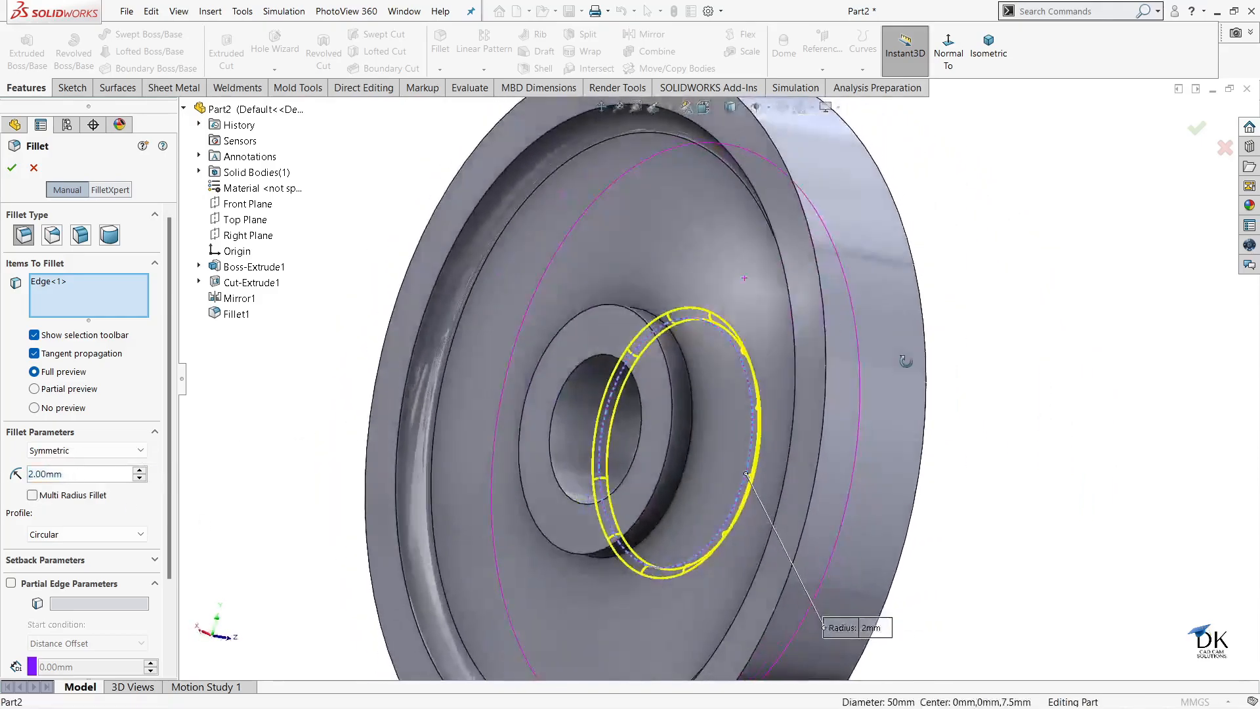
{"action": "left_click", "coordinate": [689, 371]}
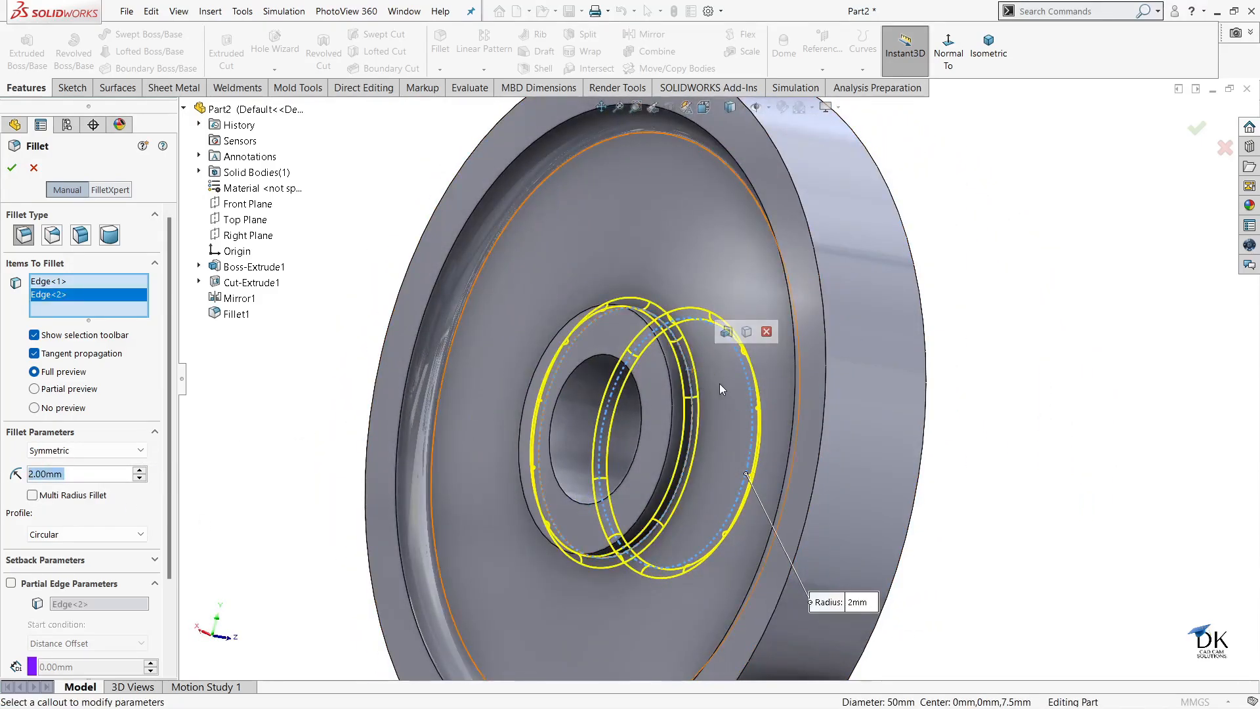
{"action": "left_click", "coordinate": [11, 168]}
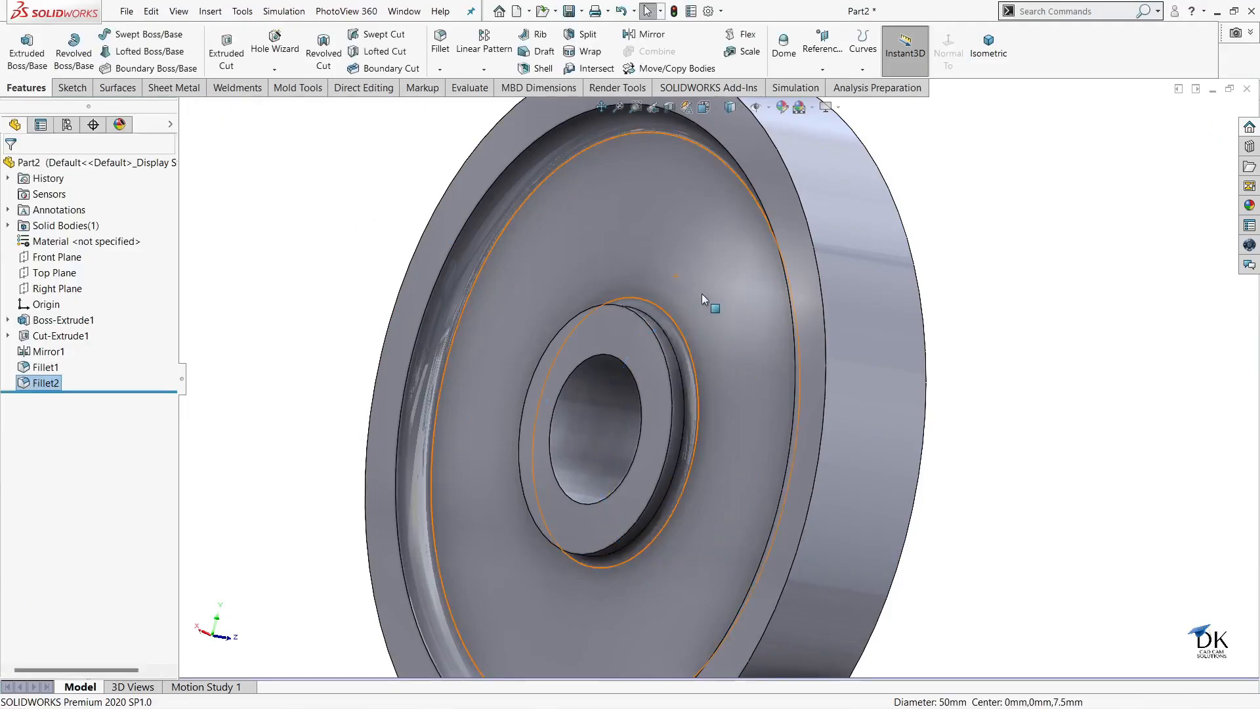
{"action": "scroll", "coordinate": [699, 290], "scroll_direction": "up", "scroll_amount": 3}
{"action": "middle_click_drag", "start_coordinate": [810, 302], "coordinate": [883, 281]}
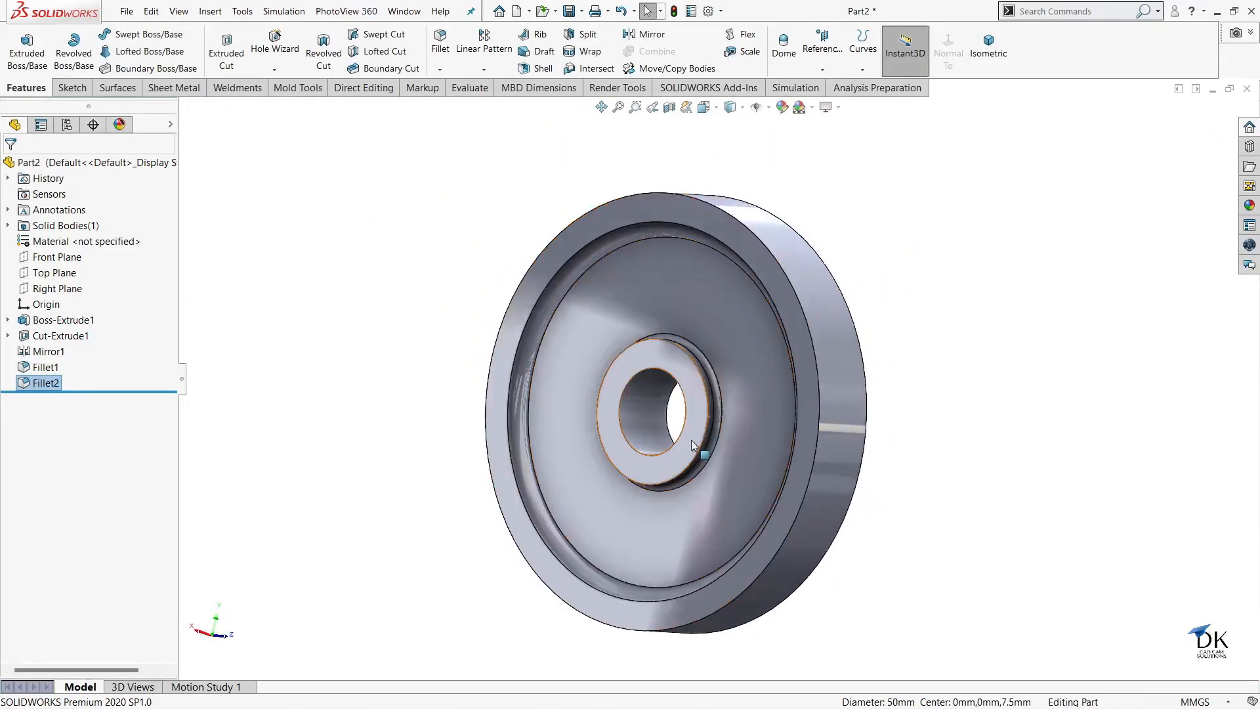
{"action": "scroll", "coordinate": [738, 393], "scroll_direction": "down", "scroll_amount": 3}
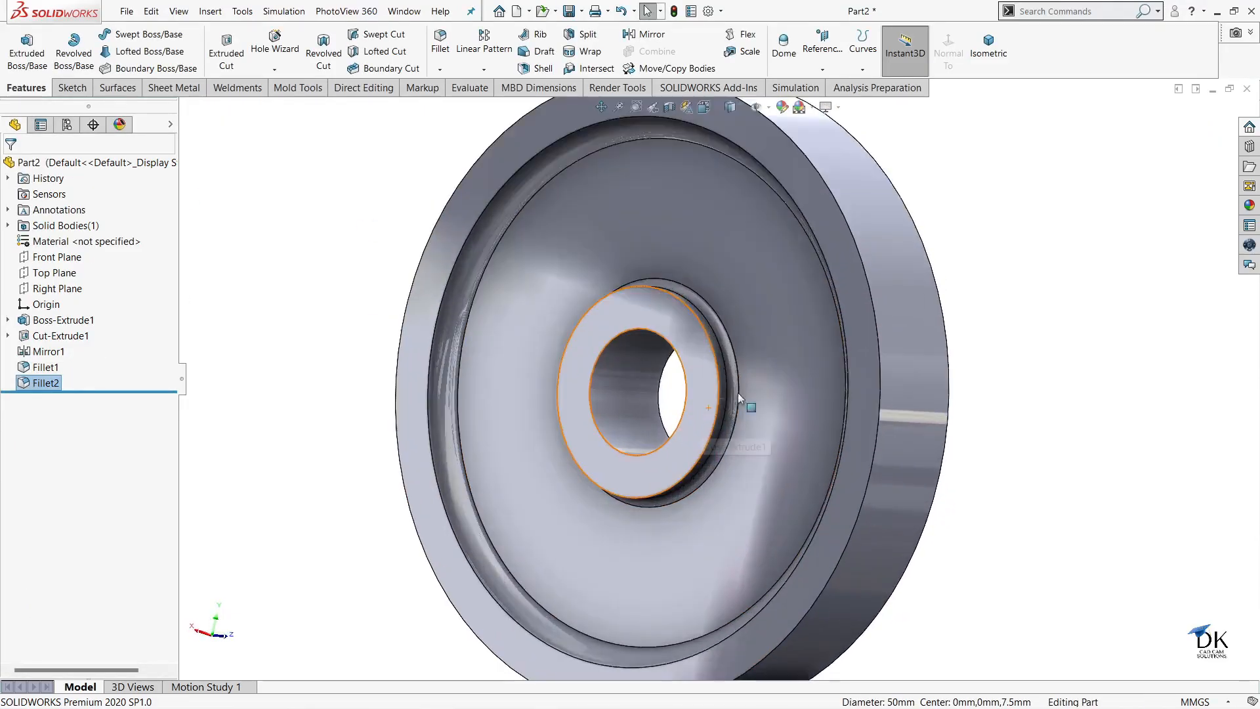
- Chamfer the outer edges of the central hub on both sides and both ends of the bore at 1 mm by 45 degrees
{"action": "left_click", "coordinate": [440, 69]}
{"action": "left_click", "coordinate": [459, 101]}
{"action": "scroll", "coordinate": [742, 394], "scroll_direction": "down", "scroll_amount": 2}
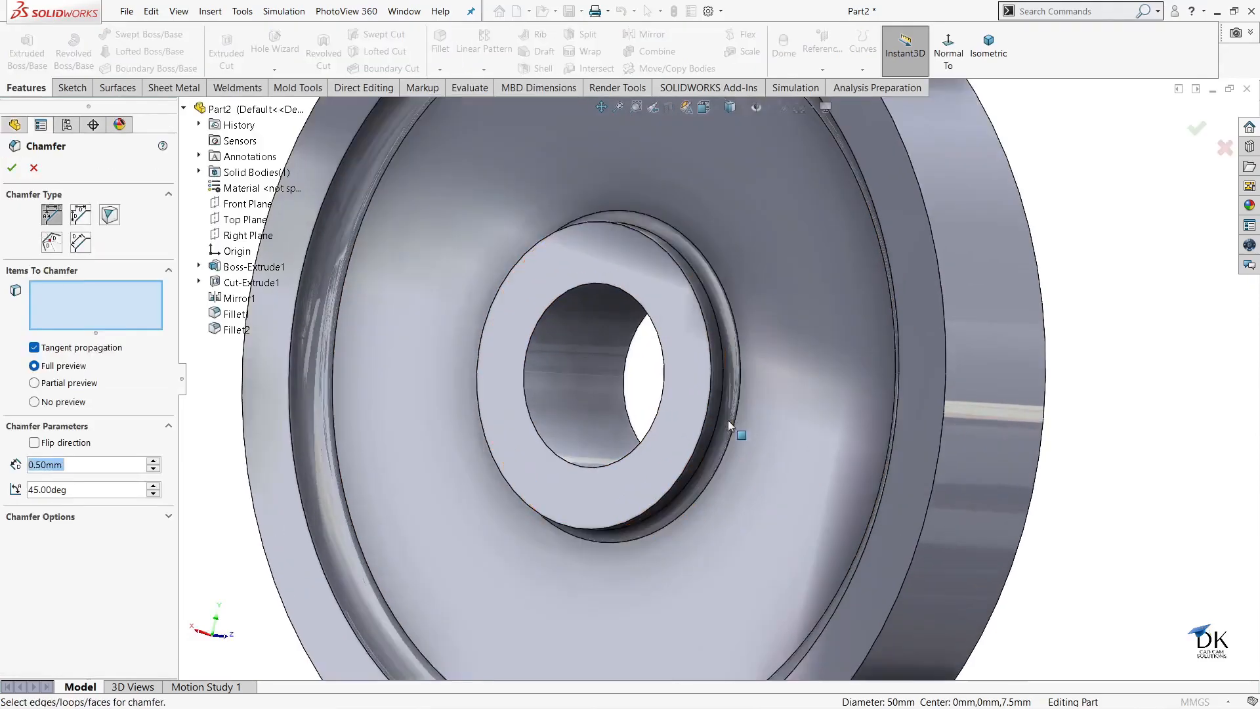
{"action": "left_click", "coordinate": [714, 365]}
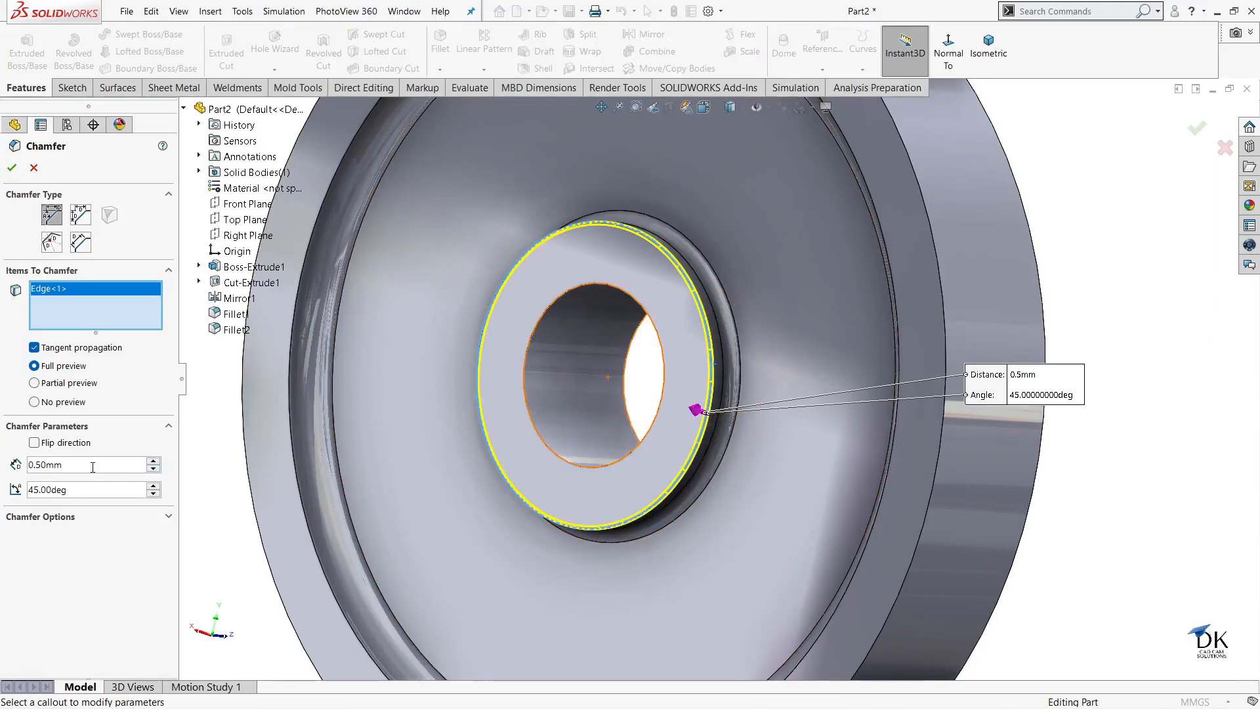
{"action": "type", "text": "1"}
{"action": "key", "text": "Return"}
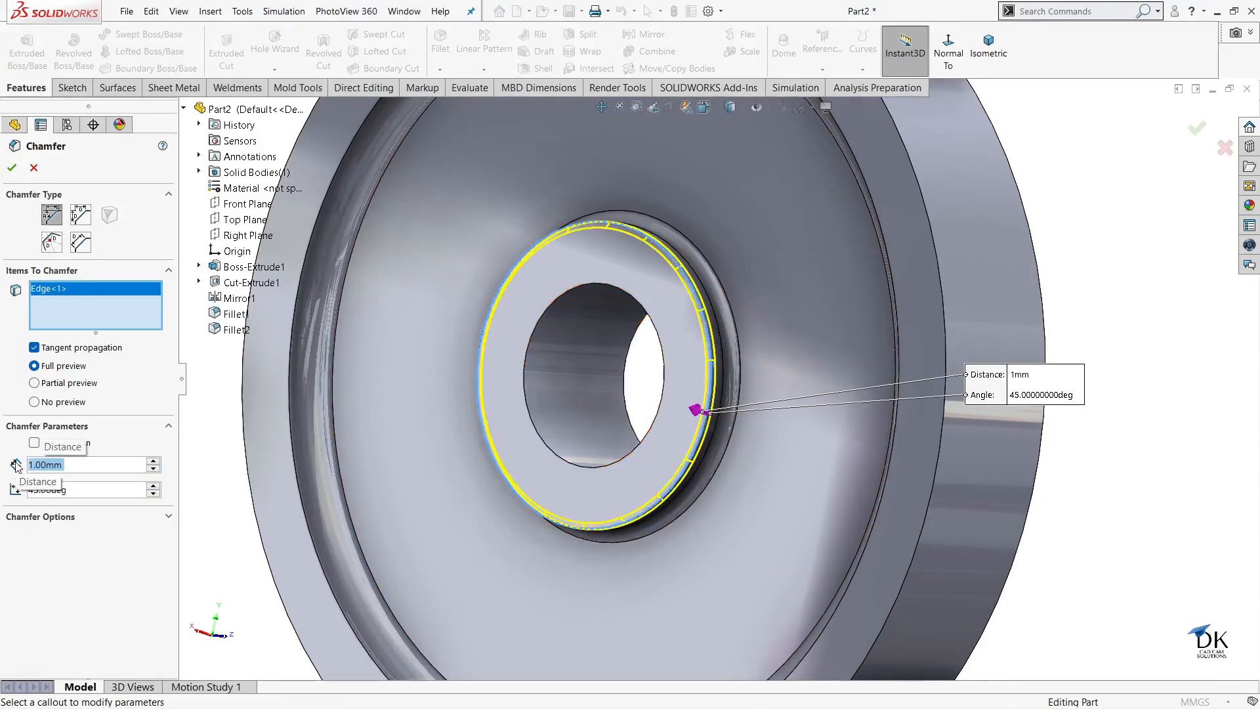
{"action": "left_click", "coordinate": [568, 365]}
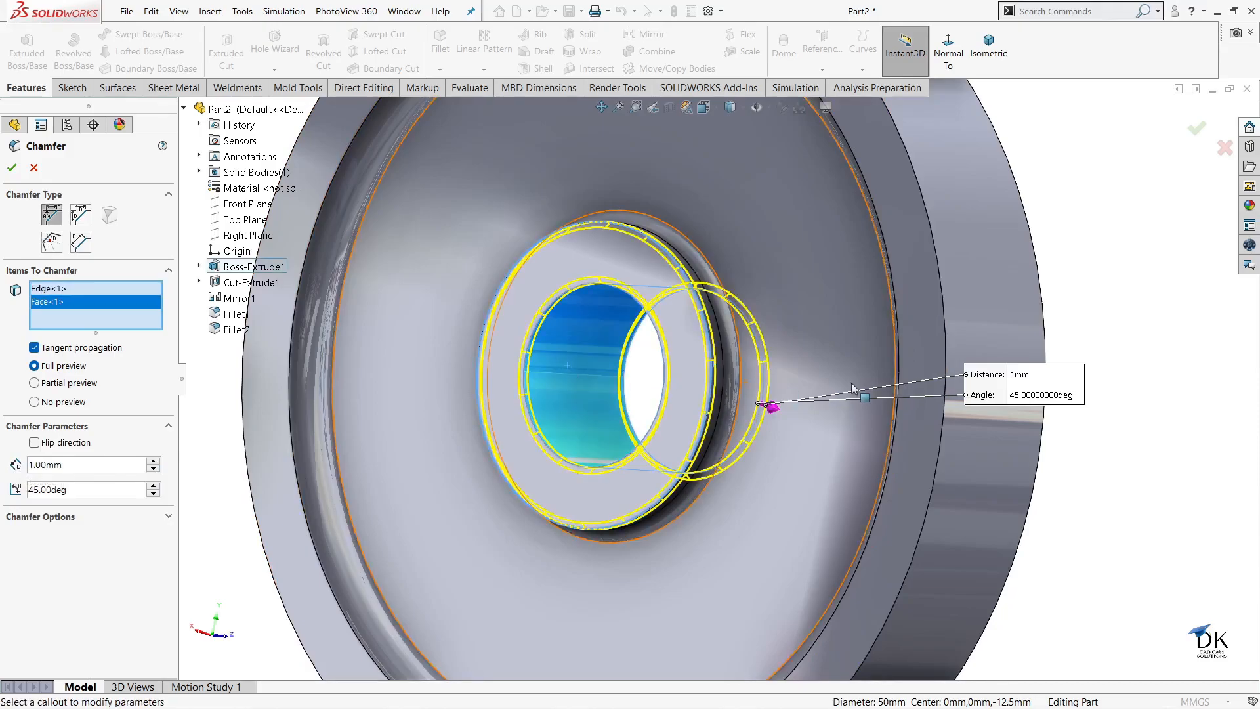
{"action": "middle_click_drag", "start_coordinate": [829, 356], "coordinate": [972, 479]}
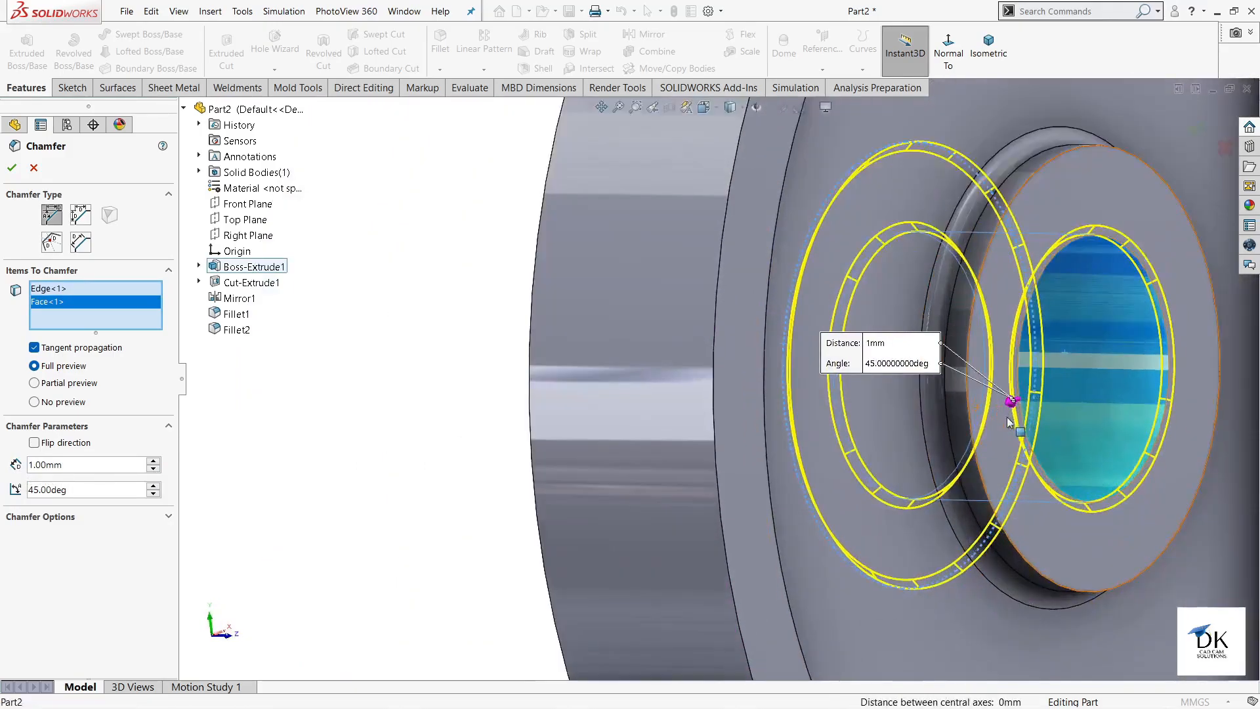
{"action": "left_click", "coordinate": [988, 490]}
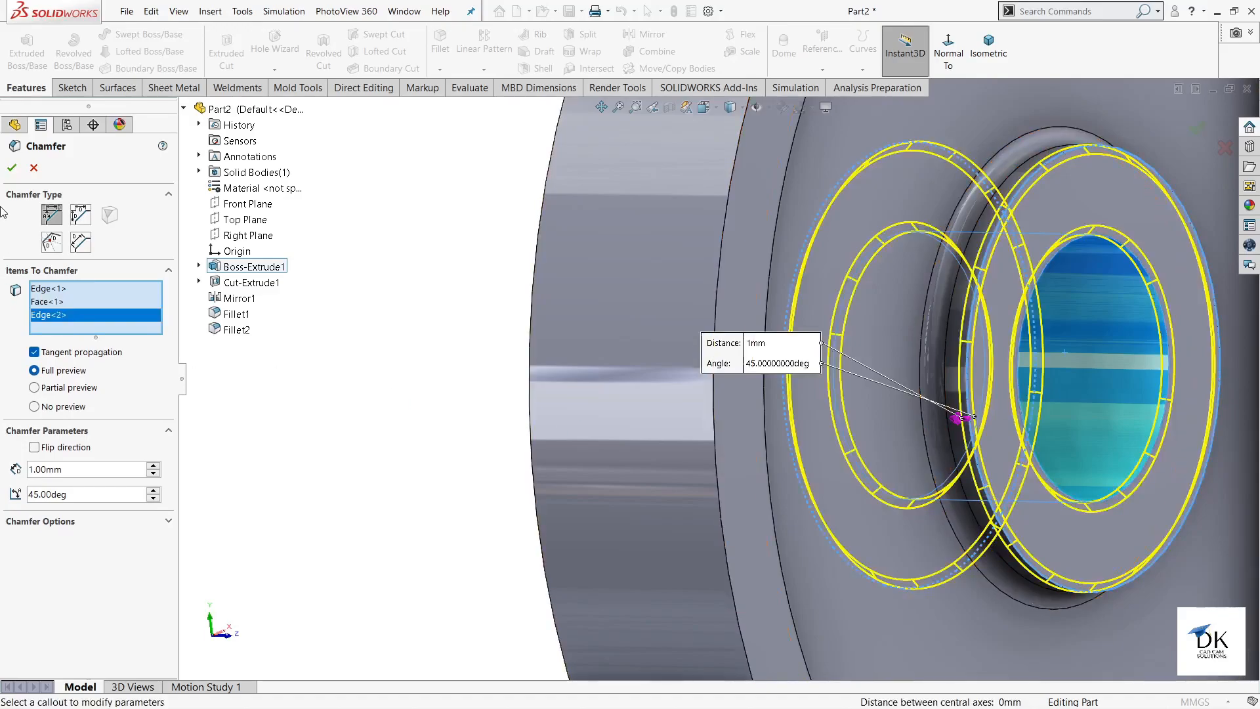
{"action": "left_click", "coordinate": [11, 168]}
- Chamfer the disc's outer rim edges on both sides at 2 mm by 45 degrees
{"action": "scroll", "coordinate": [903, 400], "scroll_direction": "up", "scroll_amount": 5}
{"action": "middle_click_drag", "start_coordinate": [894, 387], "coordinate": [1028, 370]}
{"action": "scroll", "coordinate": [1018, 376], "scroll_direction": "up", "scroll_amount": 4}
{"action": "scroll", "coordinate": [961, 385], "scroll_direction": "down", "scroll_amount": 2}
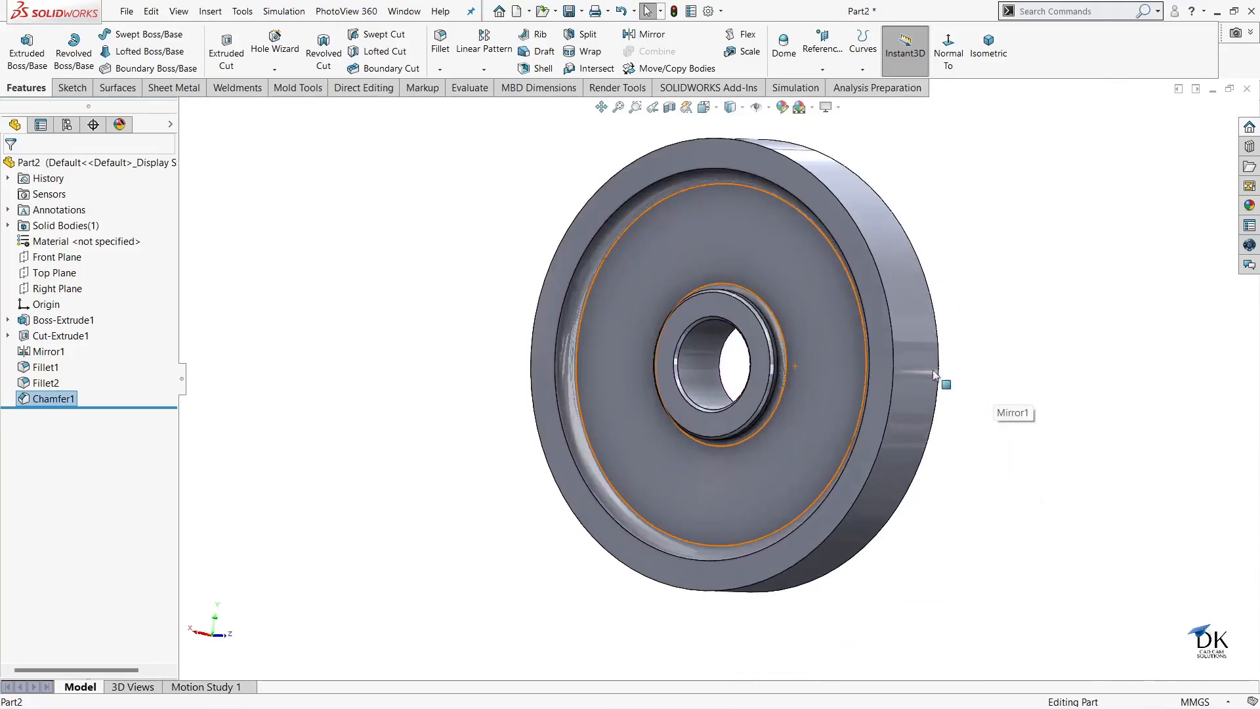
{"action": "scroll", "coordinate": [863, 321], "scroll_direction": "down", "scroll_amount": 3}
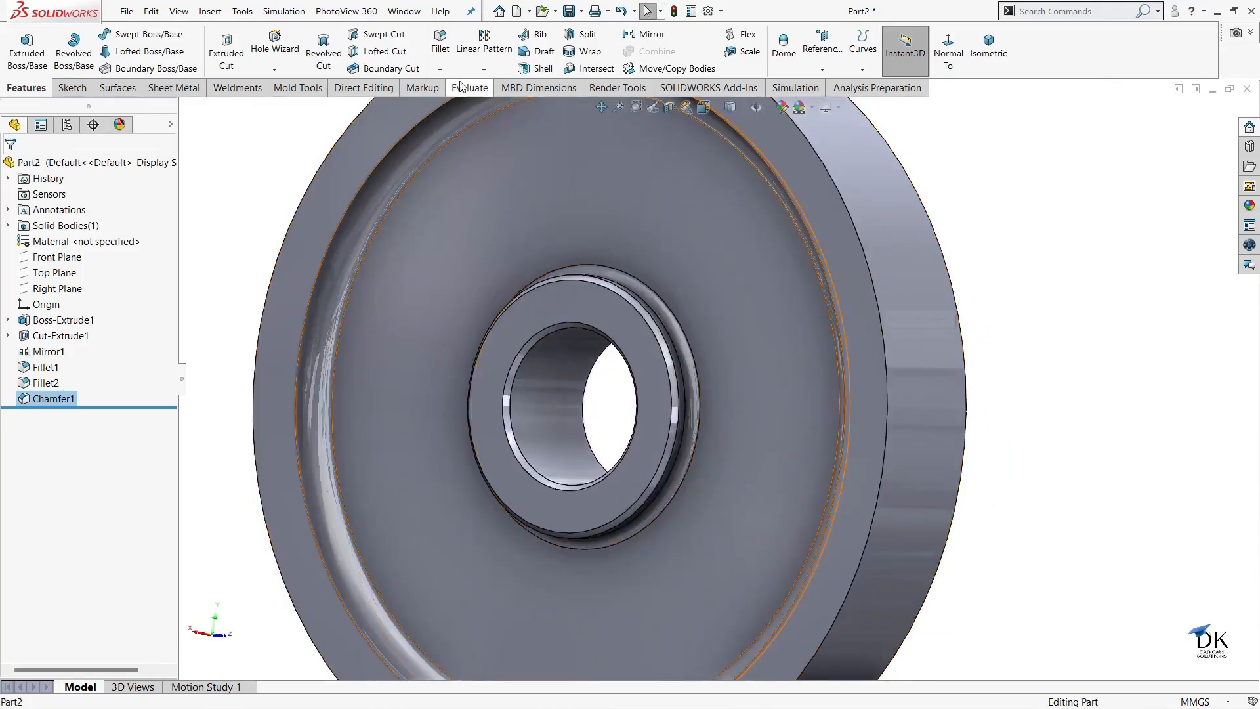
{"action": "left_click", "coordinate": [439, 70]}
{"action": "left_click", "coordinate": [452, 101]}
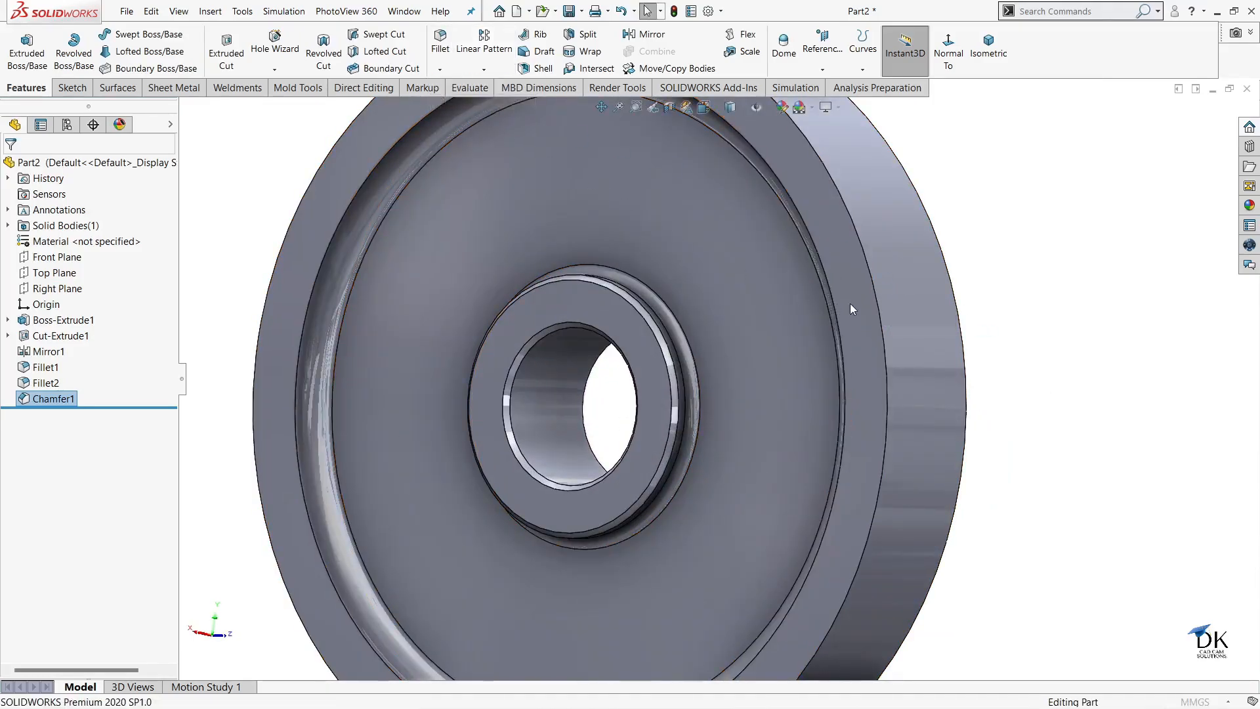
{"action": "left_click", "coordinate": [865, 260]}
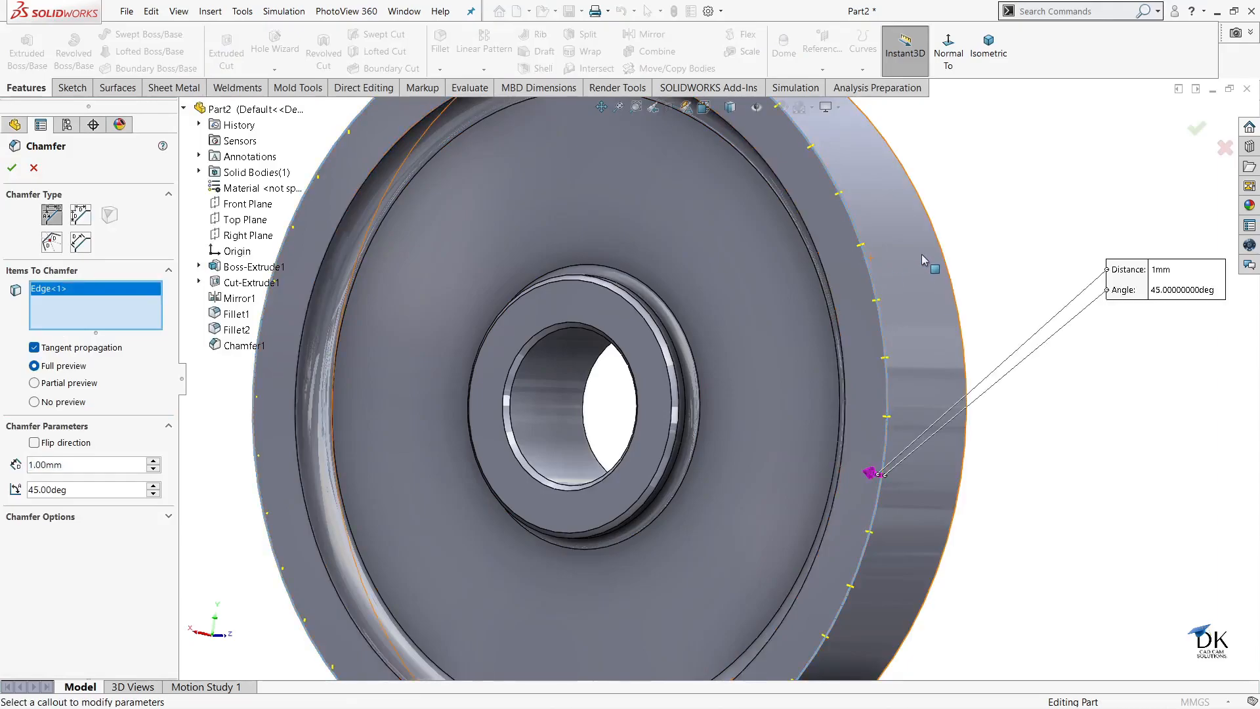
{"action": "type", "text": "2"}
{"action": "key", "text": "Return"}
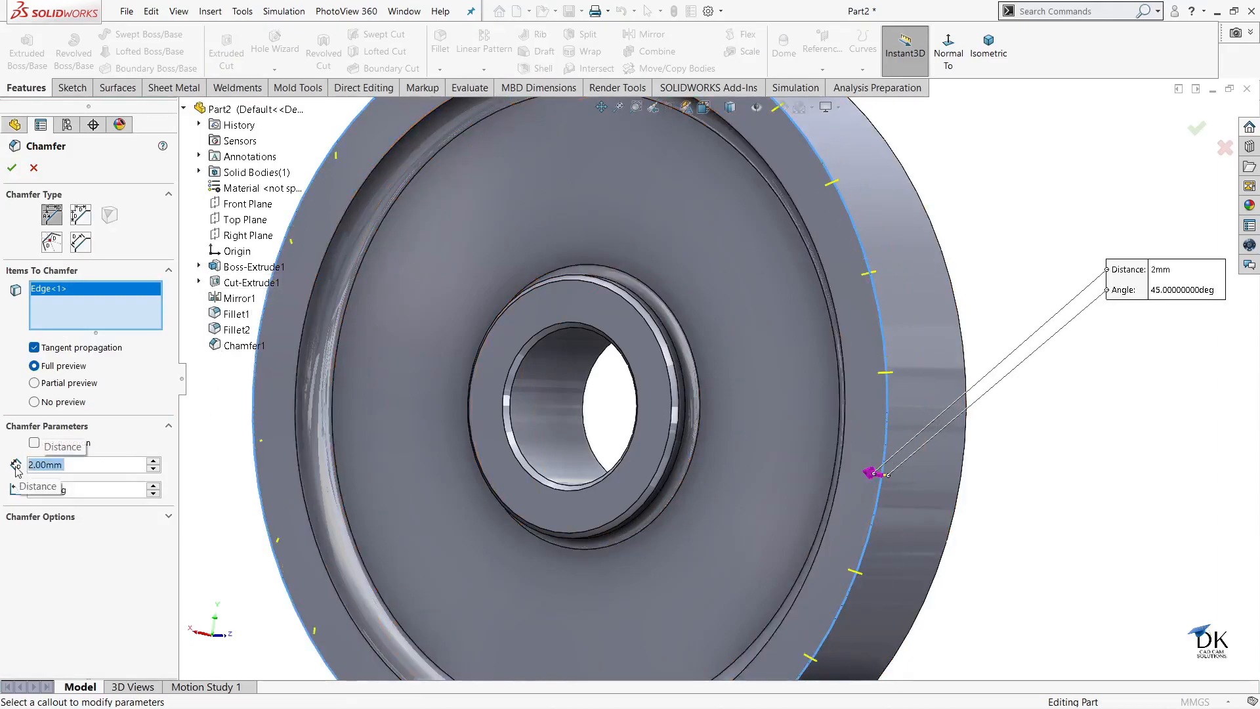
{"action": "left_click", "coordinate": [951, 274]}
{"action": "left_click", "coordinate": [12, 168]}
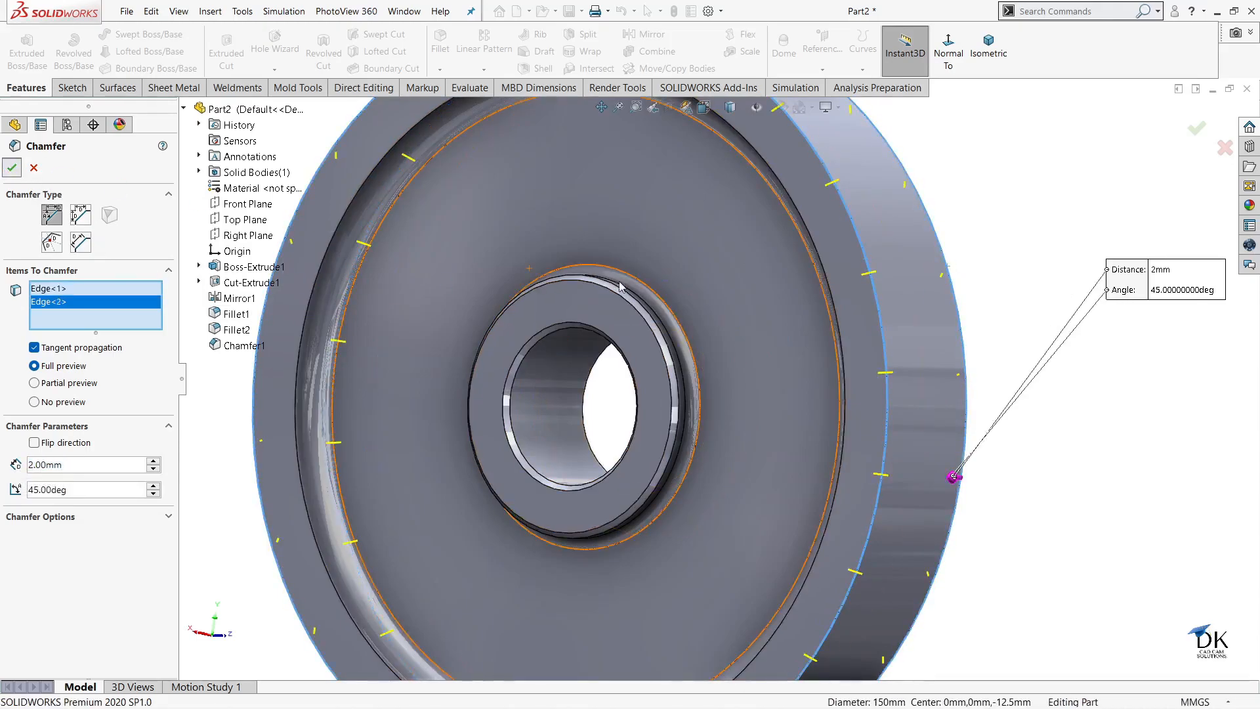
- Inspect the chamfered wheel, check the bolt-hole callouts in COMP. 1.pdf in Acrobat Reader and return to SOLIDWORKS
{"action": "key", "text": "f"}
{"action": "middle_click_drag", "start_coordinate": [865, 272], "coordinate": [851, 349]}
{"action": "scroll", "coordinate": [851, 349], "scroll_direction": "down", "scroll_amount": 1}
{"action": "scroll", "coordinate": [858, 322], "scroll_direction": "down", "scroll_amount": 2}
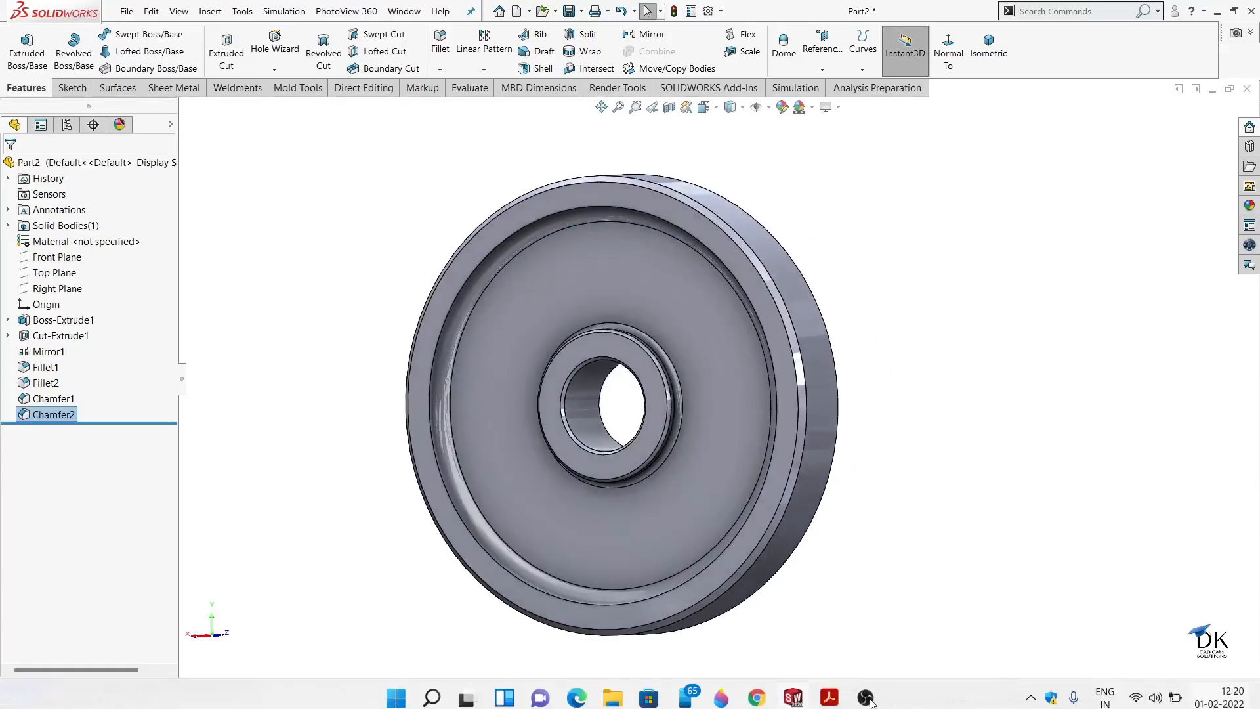
{"action": "left_click", "coordinate": [834, 695]}
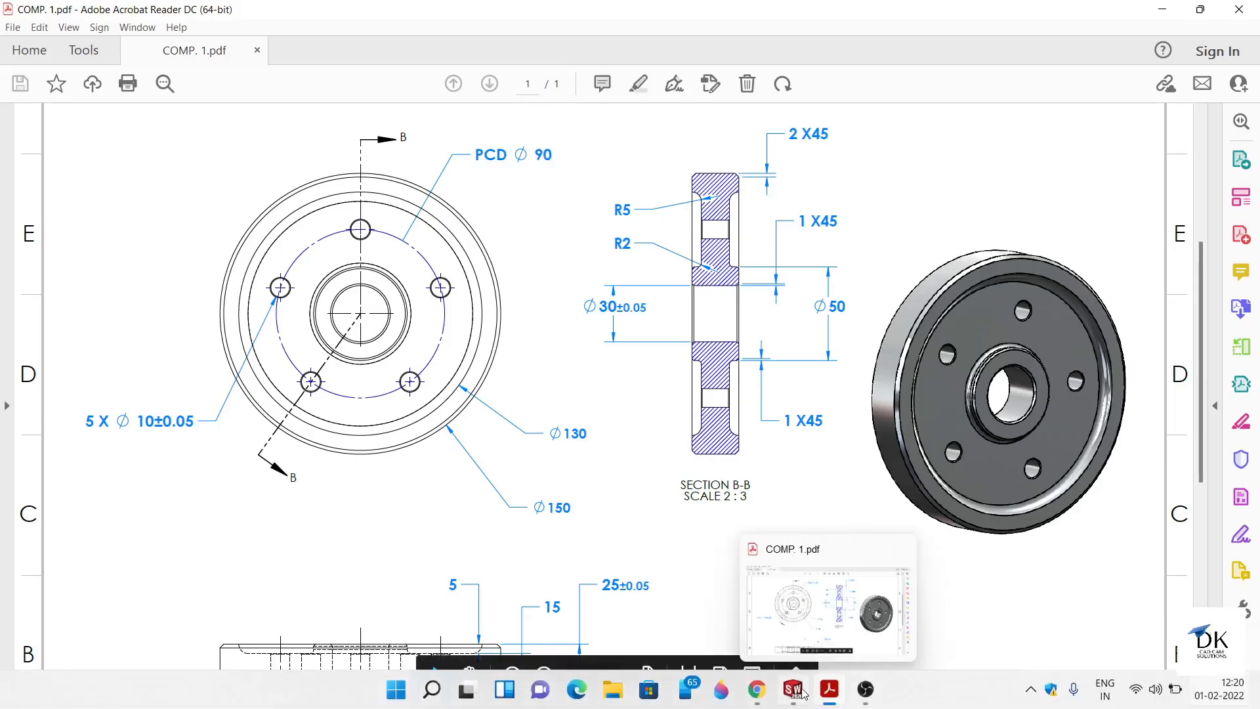
{"action": "left_click", "coordinate": [795, 690]}
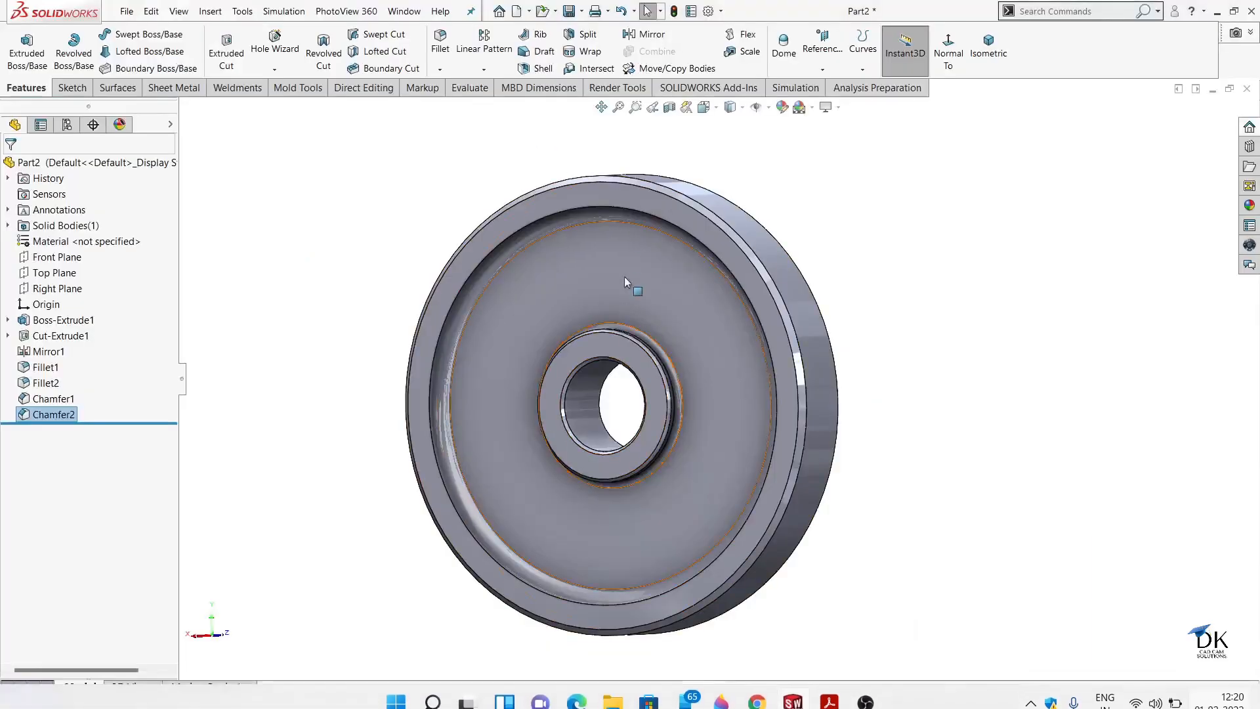
- Start a sketch on the hub's flat end face and draw a vertical centerline about 57 mm long upward from the origin
{"action": "left_click", "coordinate": [603, 349]}
{"action": "left_click", "coordinate": [661, 311]}
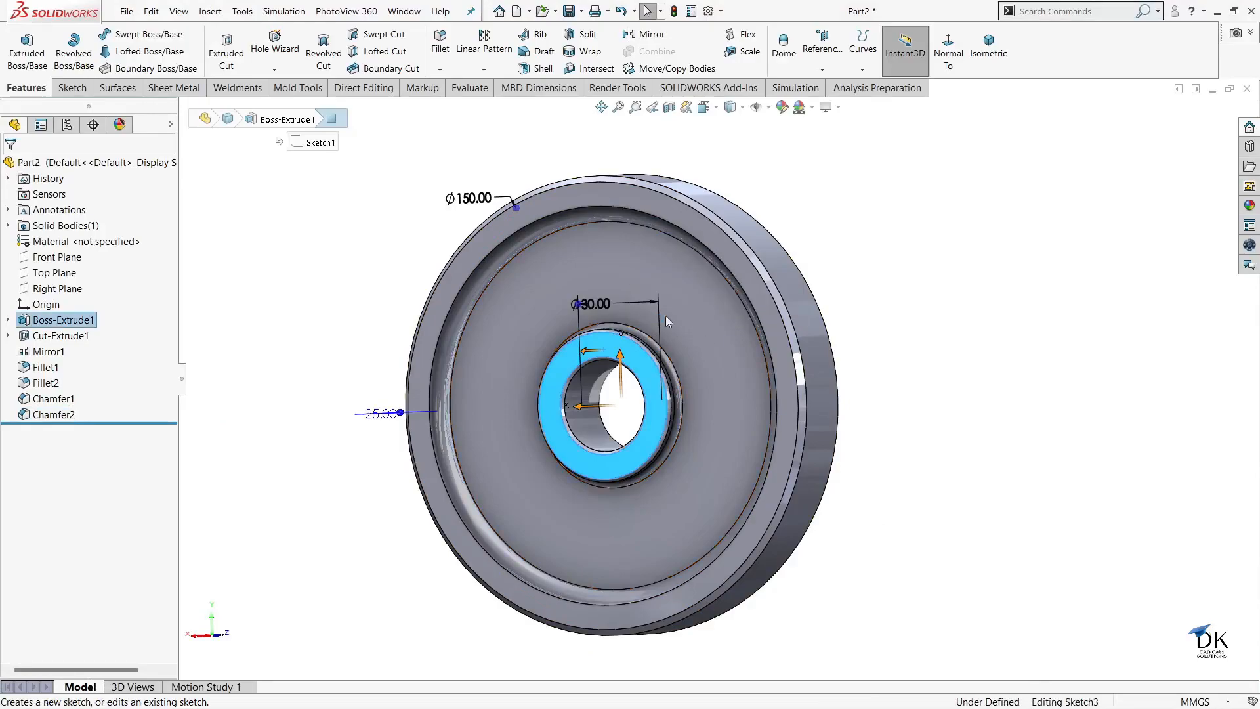
{"action": "left_click", "coordinate": [880, 53]}
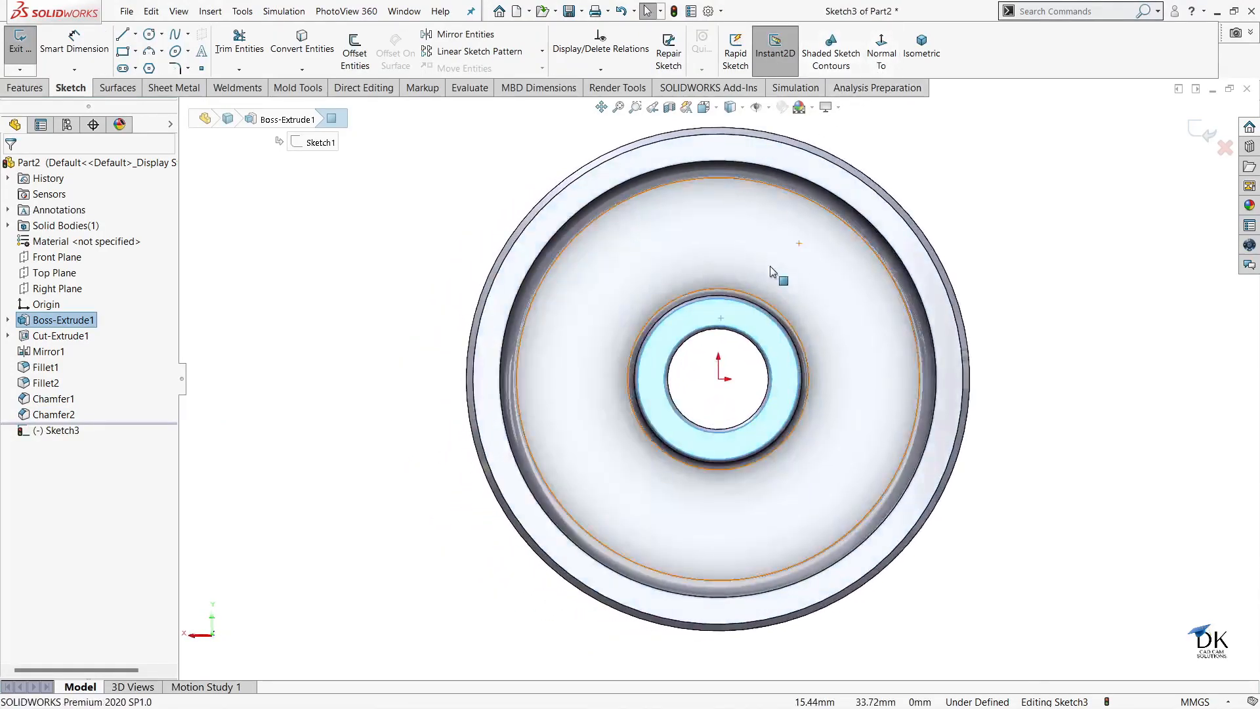
{"action": "left_click", "coordinate": [135, 34]}
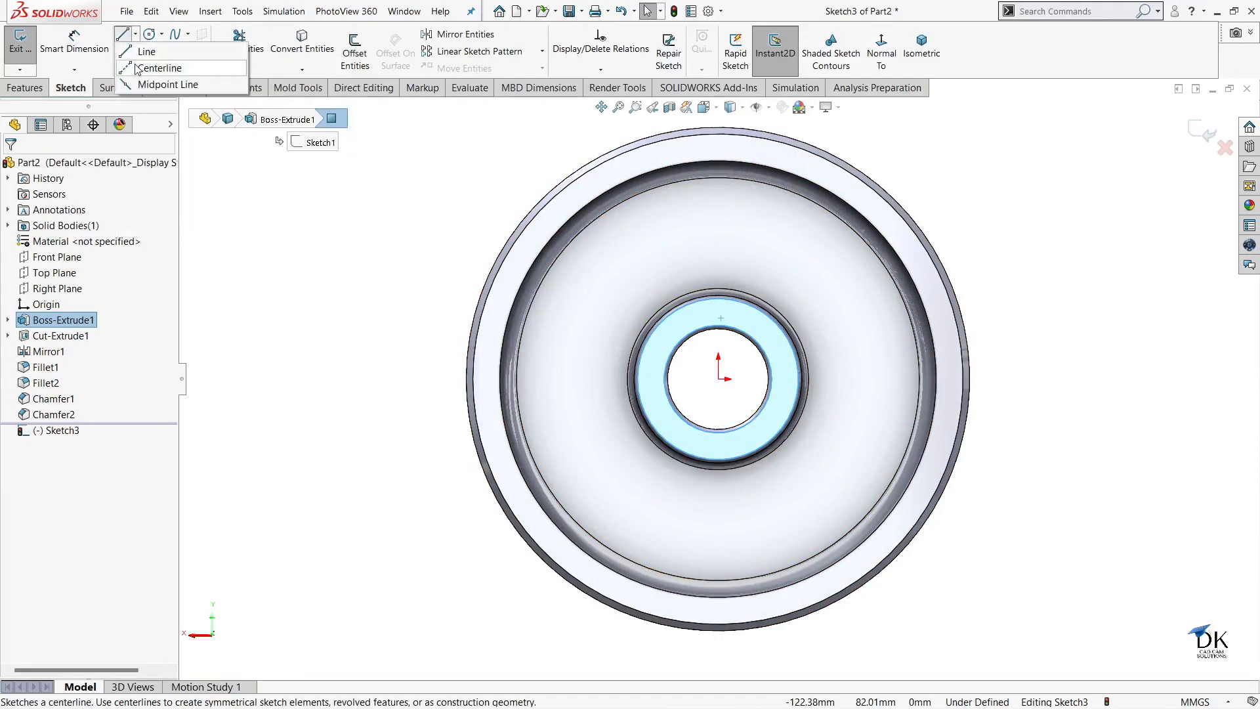
{"action": "left_click", "coordinate": [141, 65]}
{"action": "left_click", "coordinate": [719, 378]}
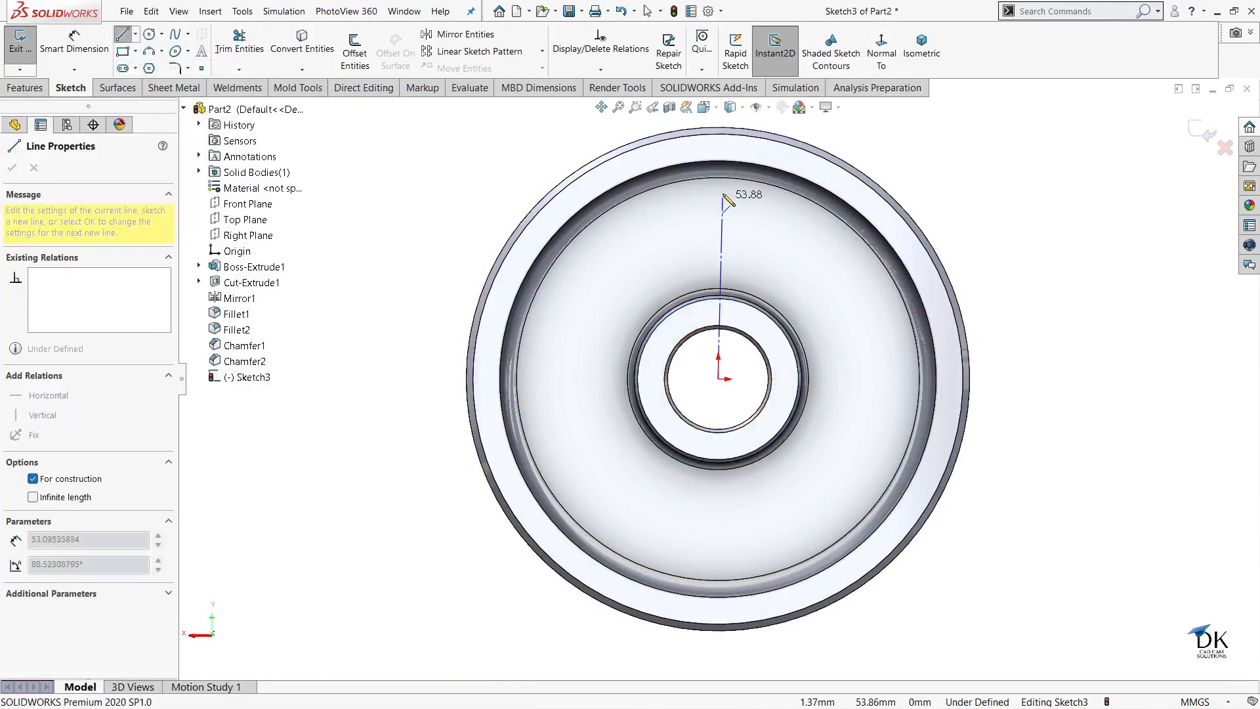
{"action": "left_click", "coordinate": [722, 187]}
{"action": "right_click", "coordinate": [757, 208]}
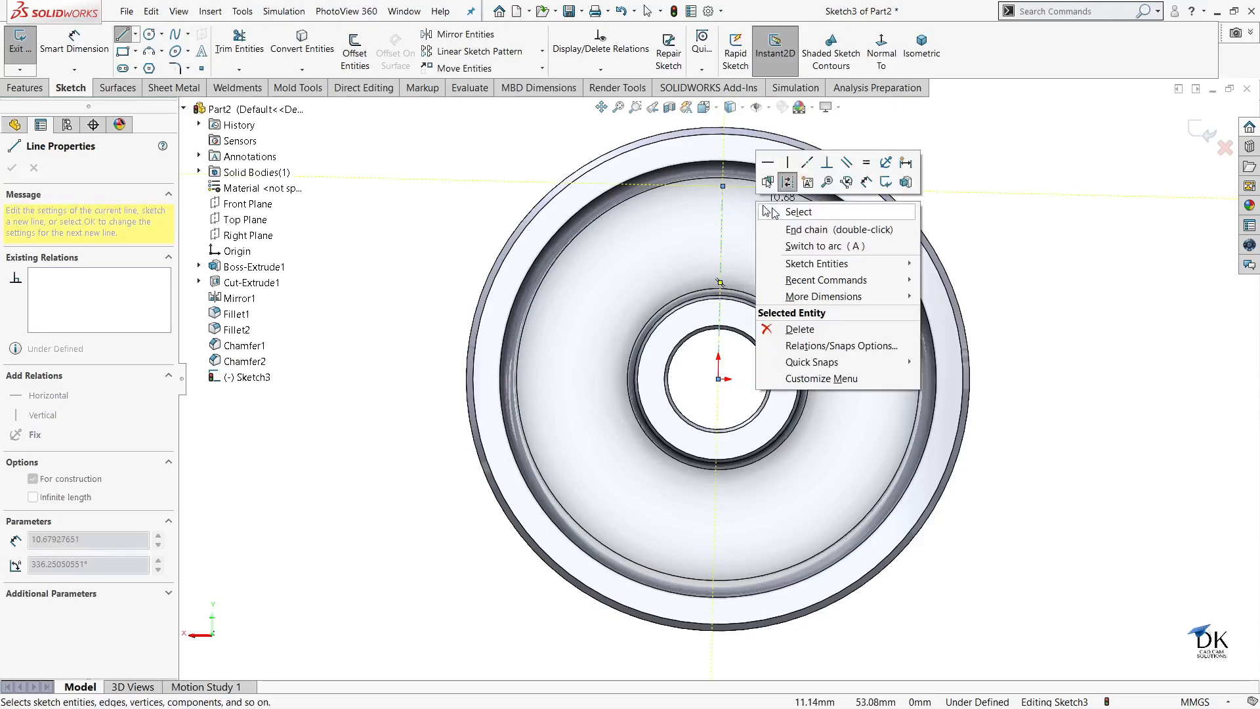
{"action": "left_click", "coordinate": [784, 211]}
{"action": "left_click", "coordinate": [720, 259]}
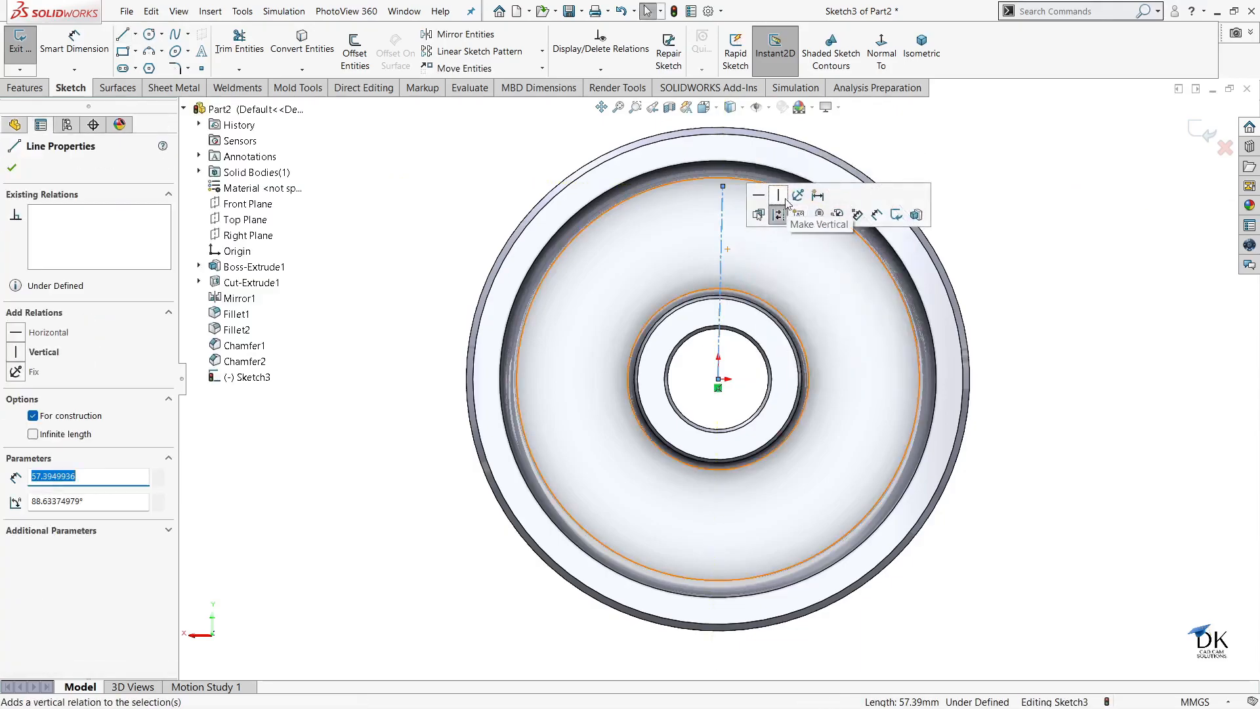
{"action": "left_click", "coordinate": [417, 240]}
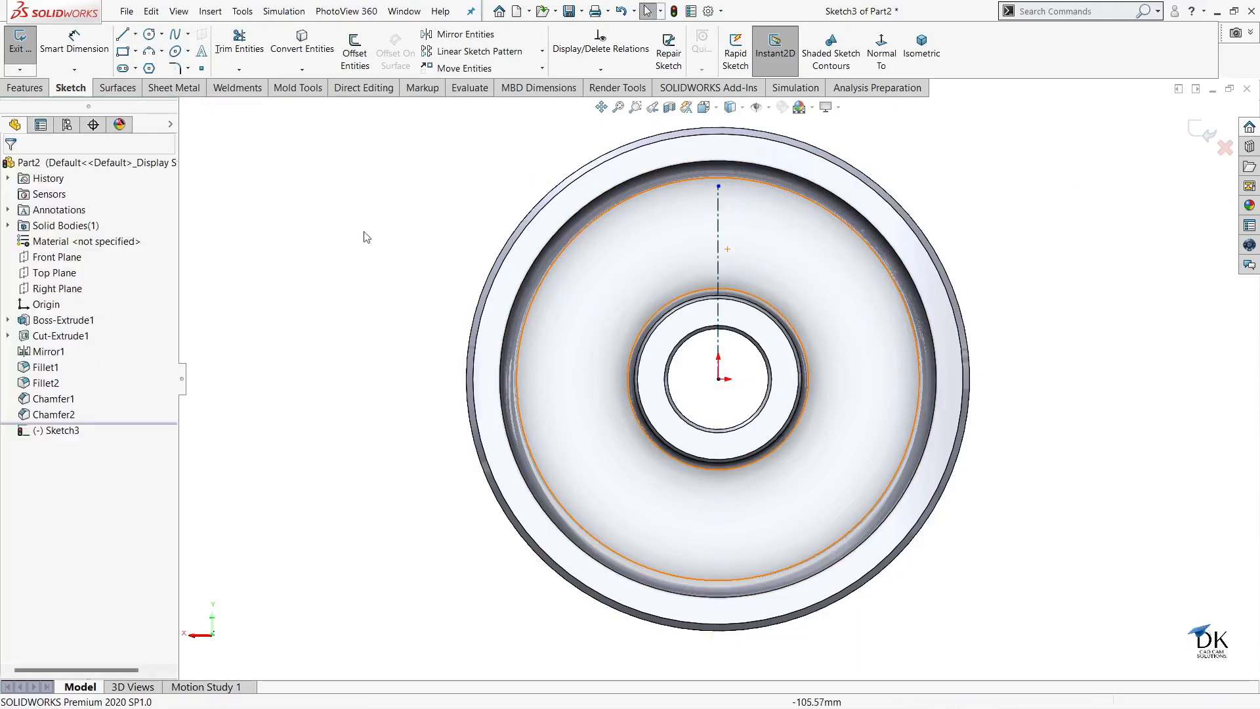
- Draw a construction circle about 86 mm in diameter centred on the origin
{"action": "left_click", "coordinate": [149, 35]}
{"action": "left_click", "coordinate": [719, 379]}
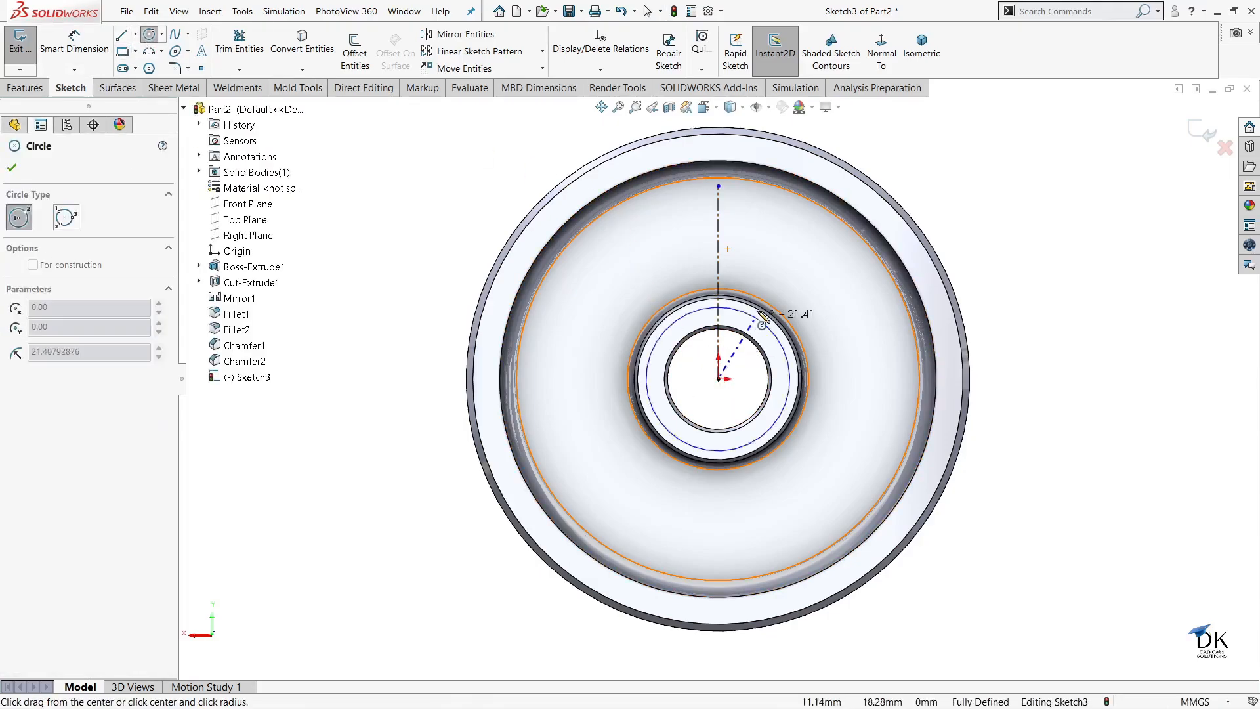
{"action": "left_click", "coordinate": [788, 253]}
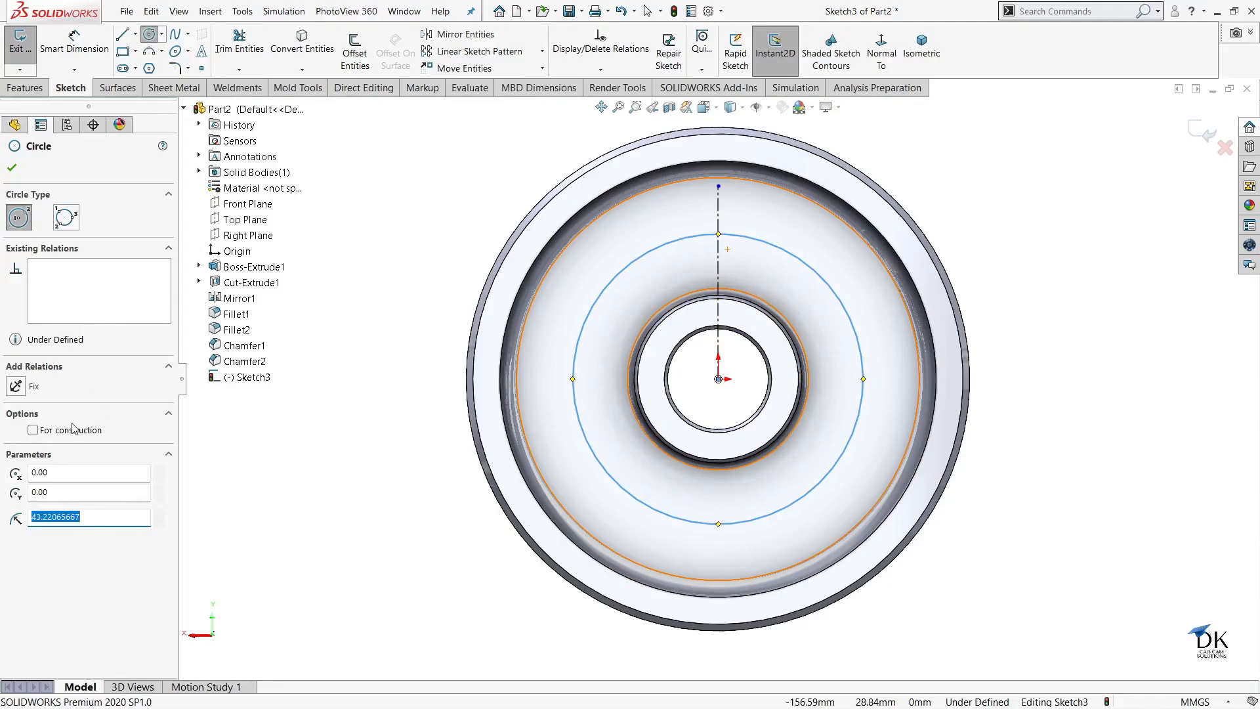
{"action": "left_click", "coordinate": [33, 431]}
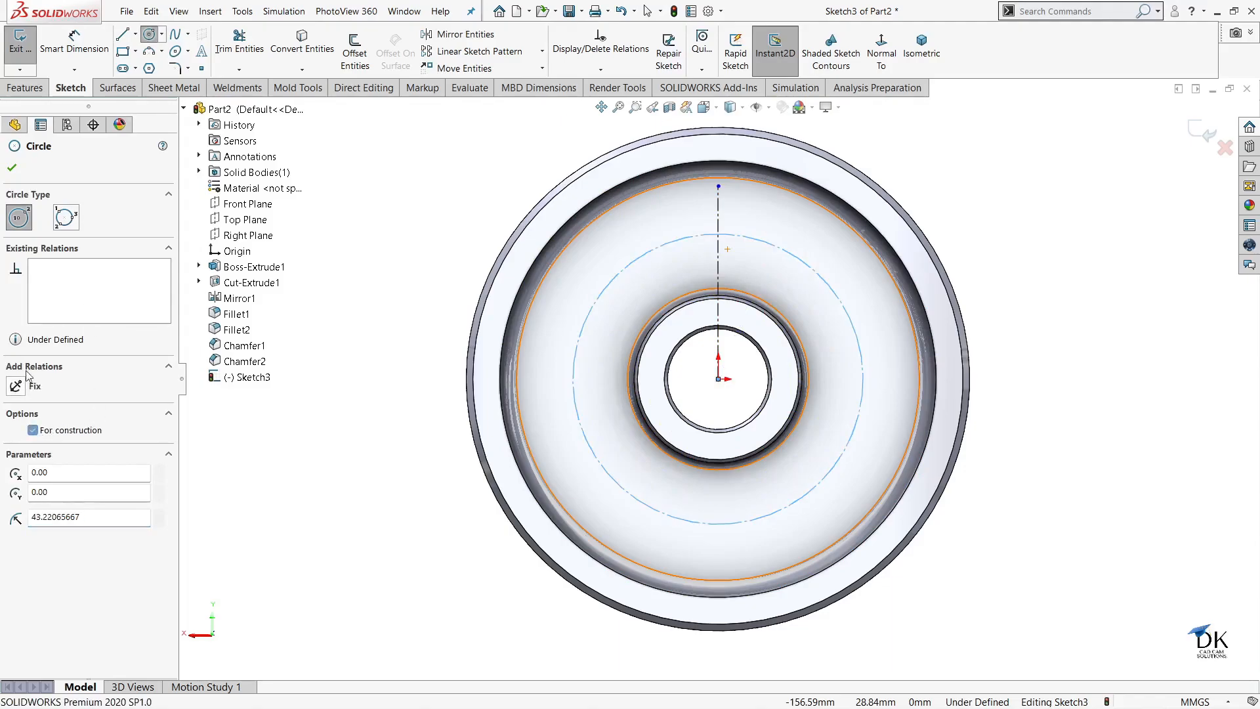
{"action": "left_click", "coordinate": [19, 168]}
- Dimension the construction circle's diameter to 90 mm
{"action": "left_click", "coordinate": [74, 44]}
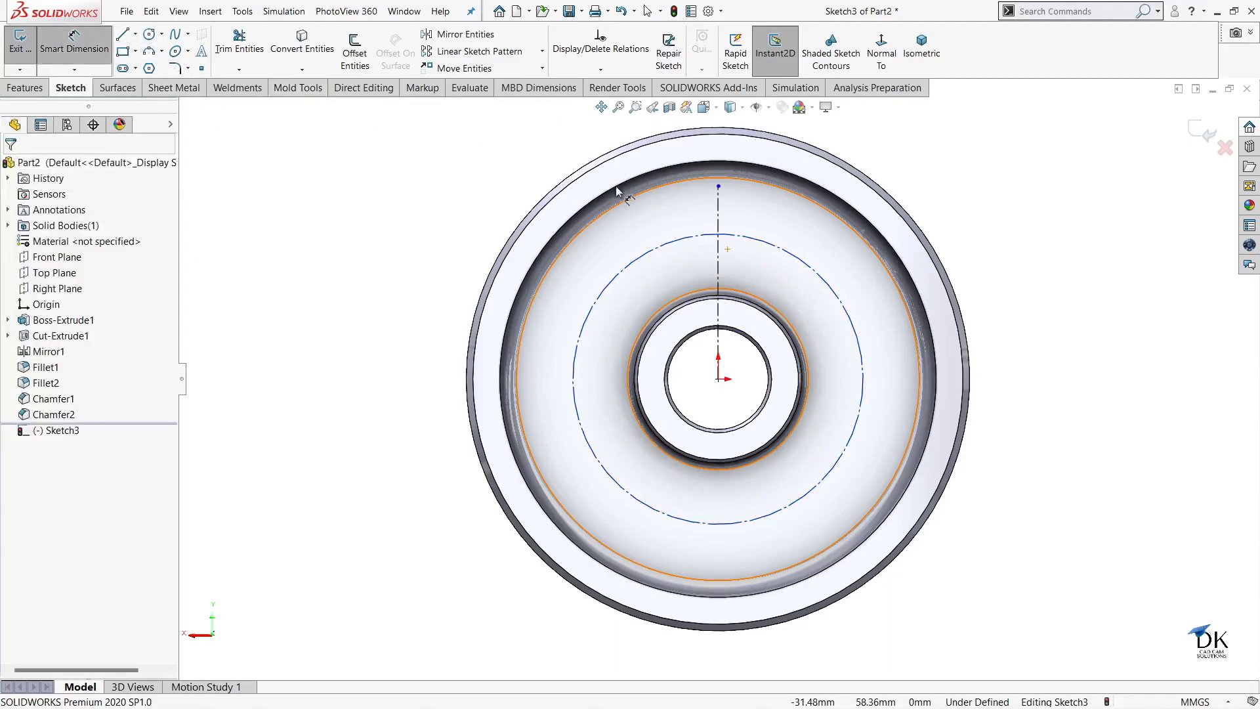
{"action": "left_click", "coordinate": [659, 246]}
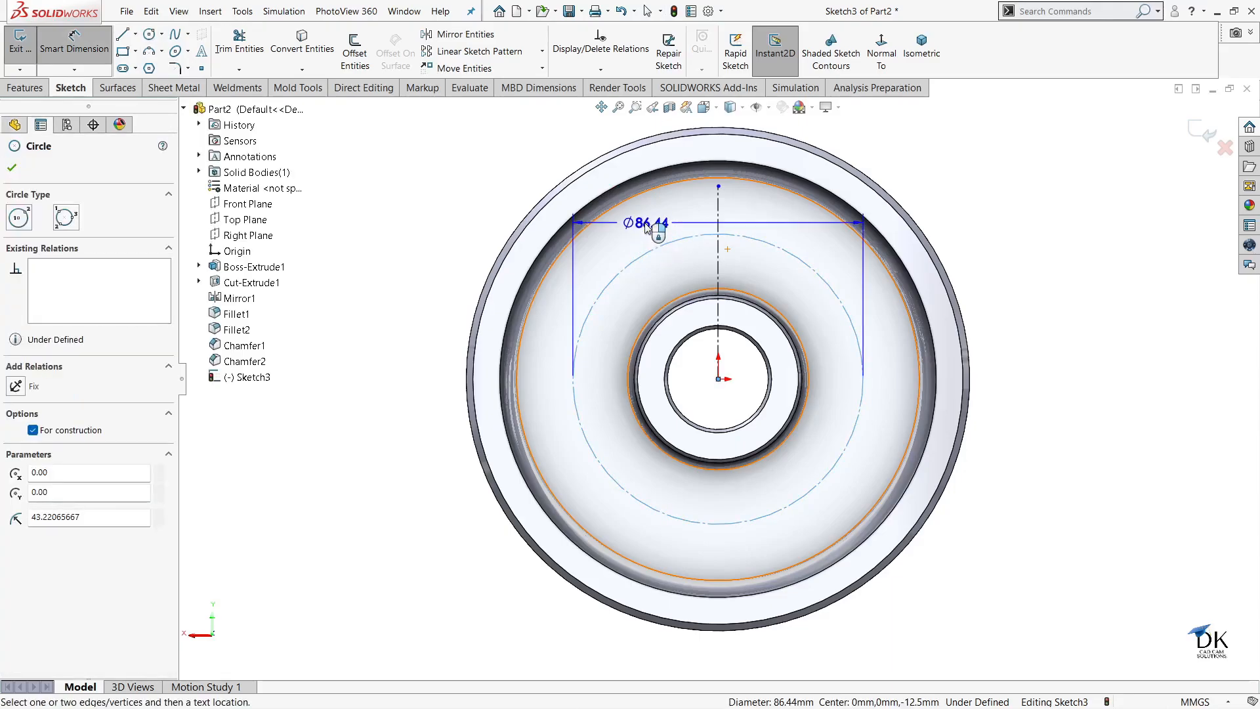
{"action": "left_click", "coordinate": [646, 223]}
{"action": "type", "text": "90"}
{"action": "key", "text": "Return"}
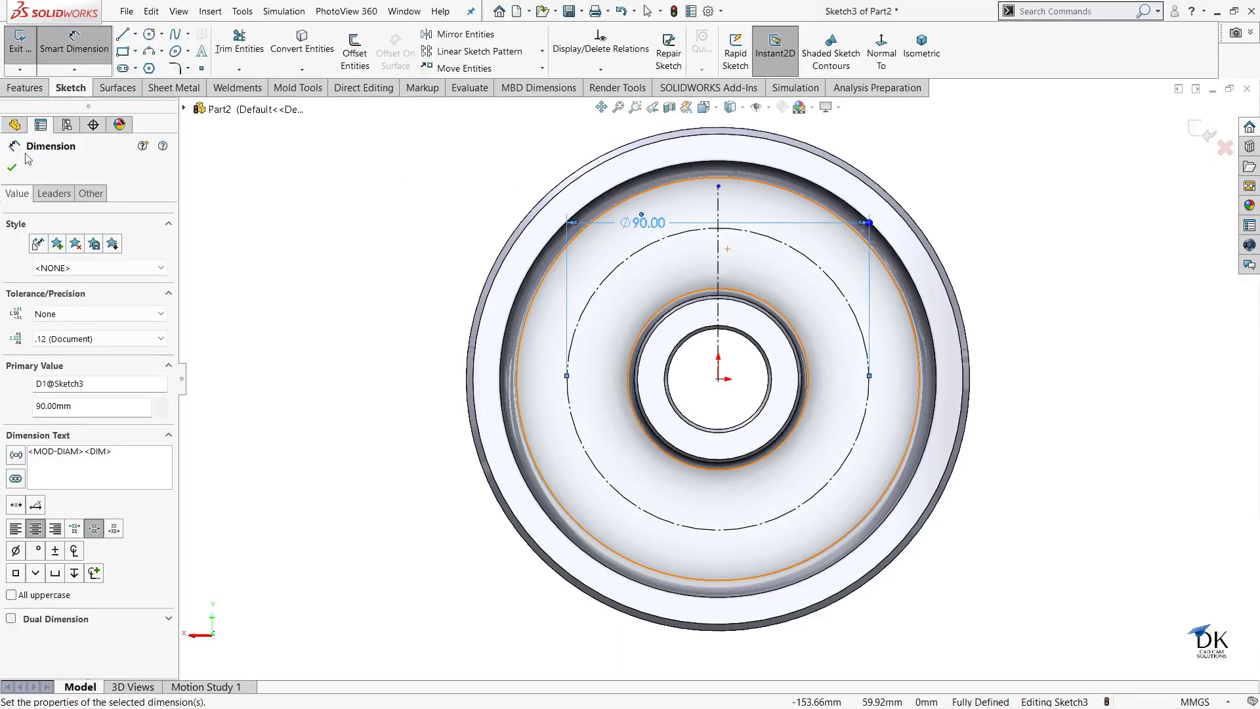
{"action": "left_click", "coordinate": [12, 168]}
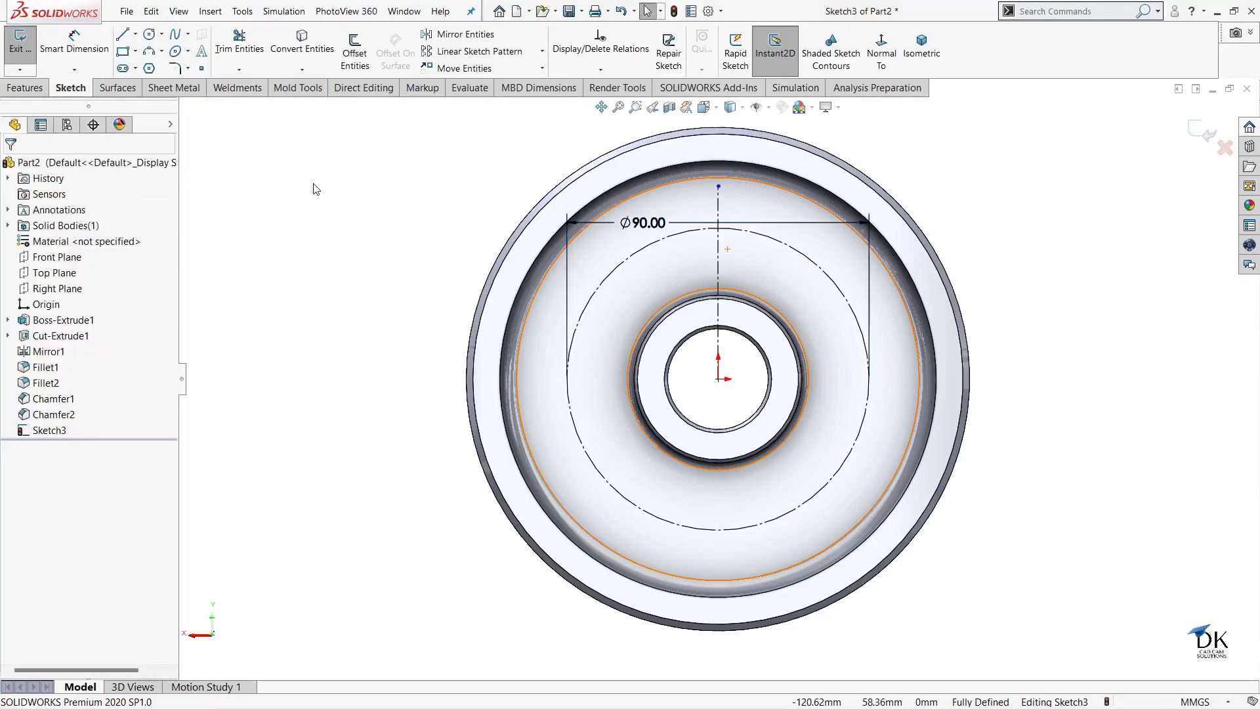
- Draw a hole circle where the vertical centerline crosses the construction circle and dimension its diameter to 10 mm
{"action": "left_click", "coordinate": [149, 35]}
{"action": "left_click", "coordinate": [719, 229]}
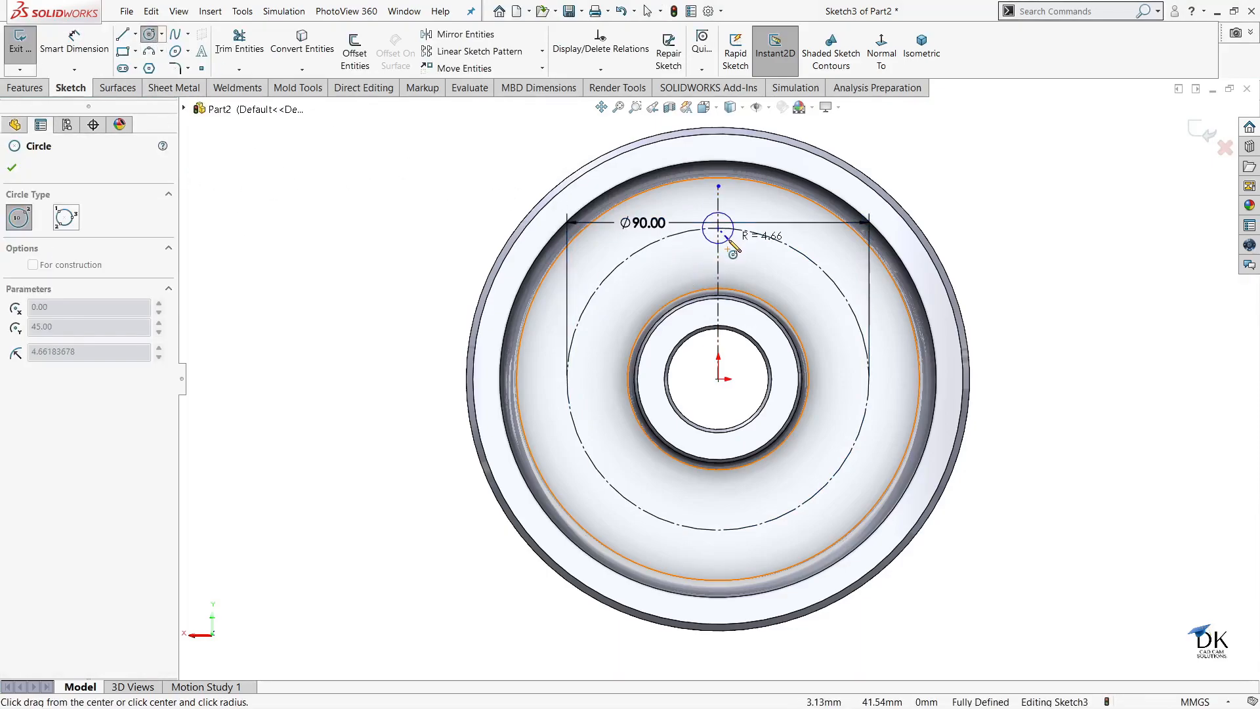
{"action": "left_click", "coordinate": [729, 241]}
{"action": "left_click", "coordinate": [79, 50]}
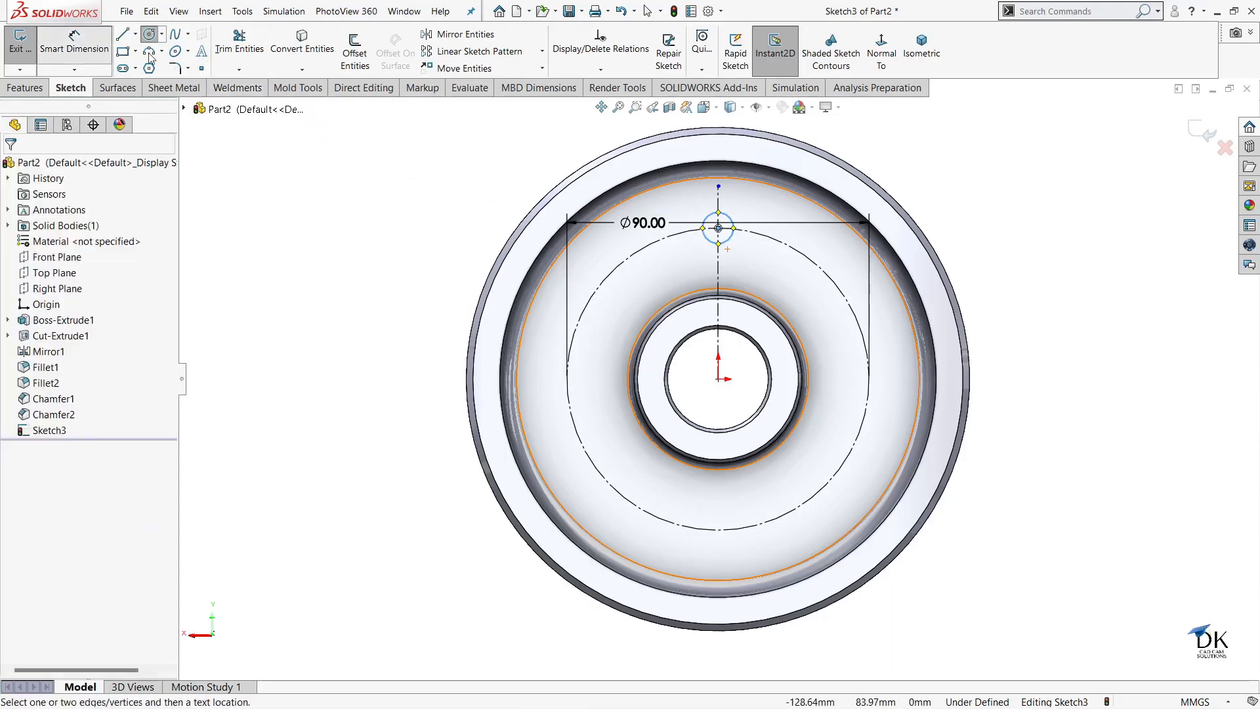
{"action": "left_click", "coordinate": [733, 239]}
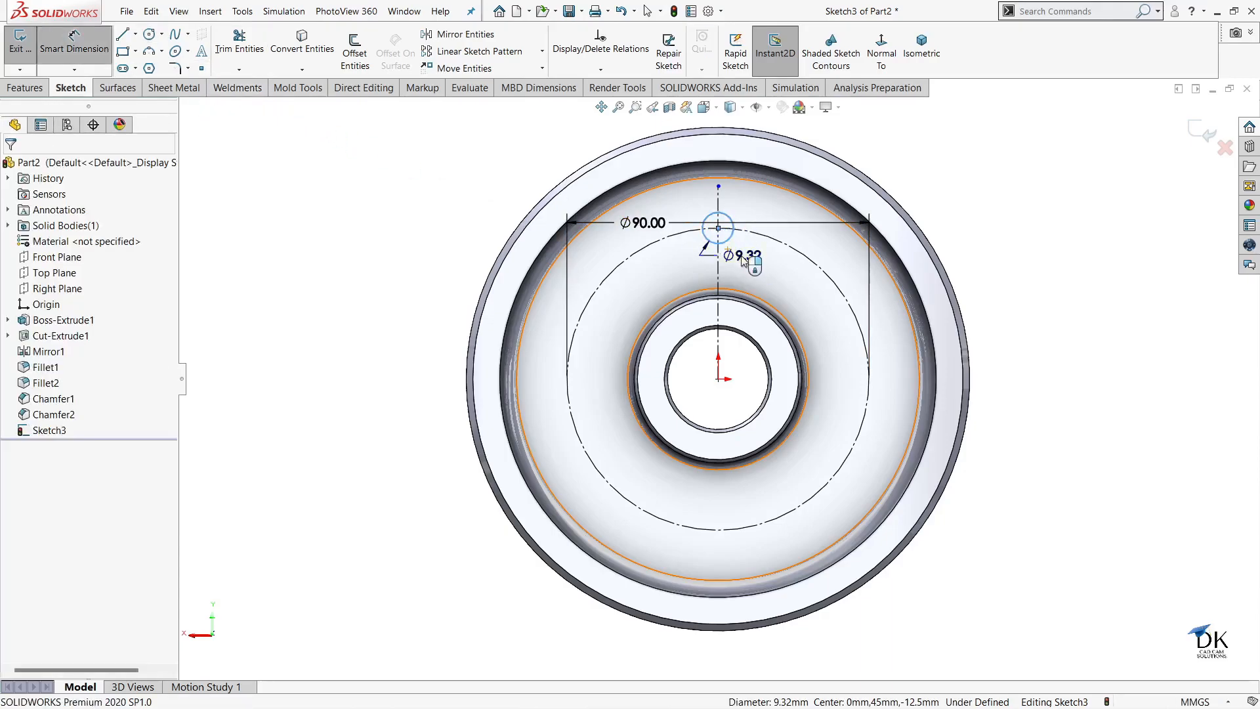
{"action": "left_click", "coordinate": [742, 255]}
{"action": "type", "text": "10"}
{"action": "key", "text": "Return"}
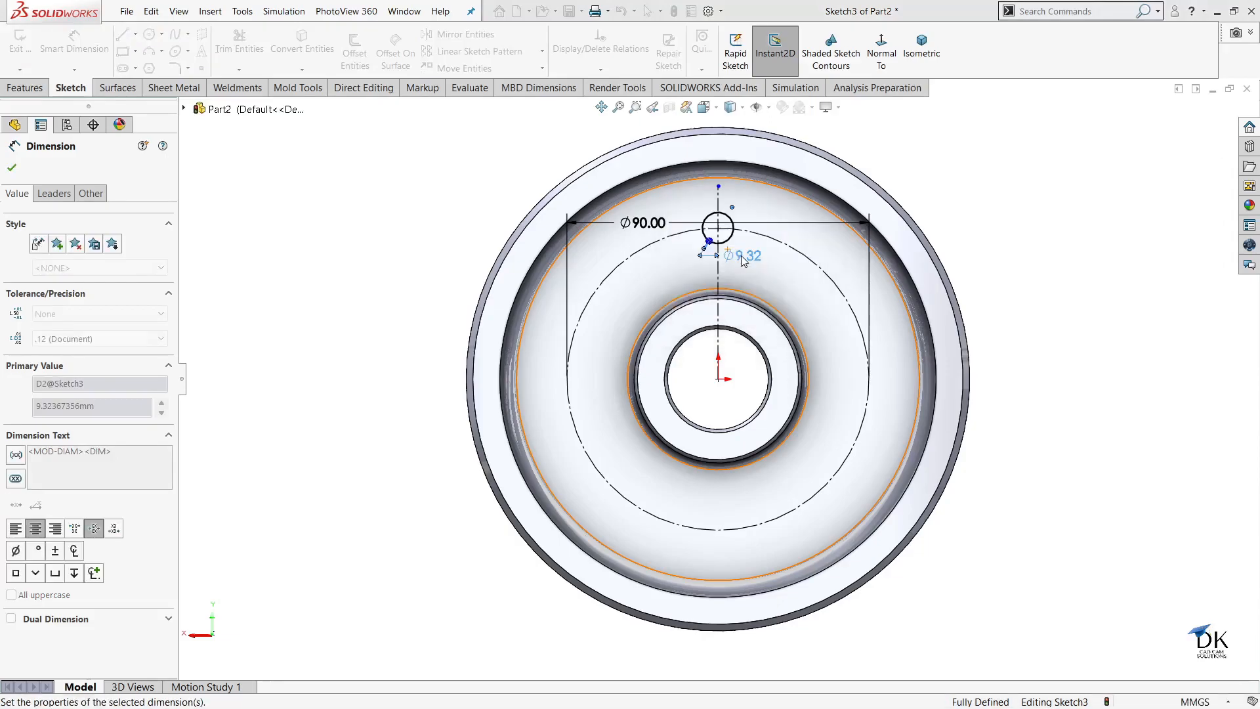
{"action": "left_click", "coordinate": [7, 168]}
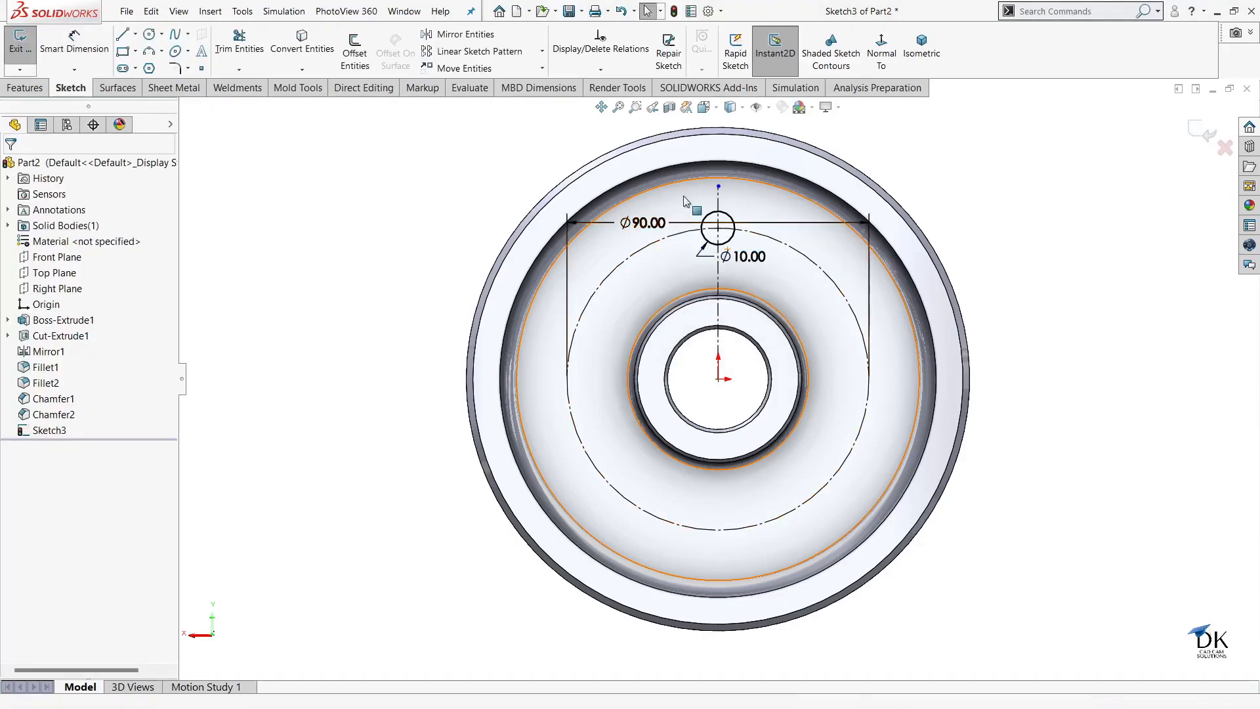
- Circular-pattern the 10 mm hole circle around the origin as 5 equally spaced instances over 360° and finish the sketch
{"action": "left_click", "coordinate": [542, 52]}
{"action": "left_click", "coordinate": [472, 82]}
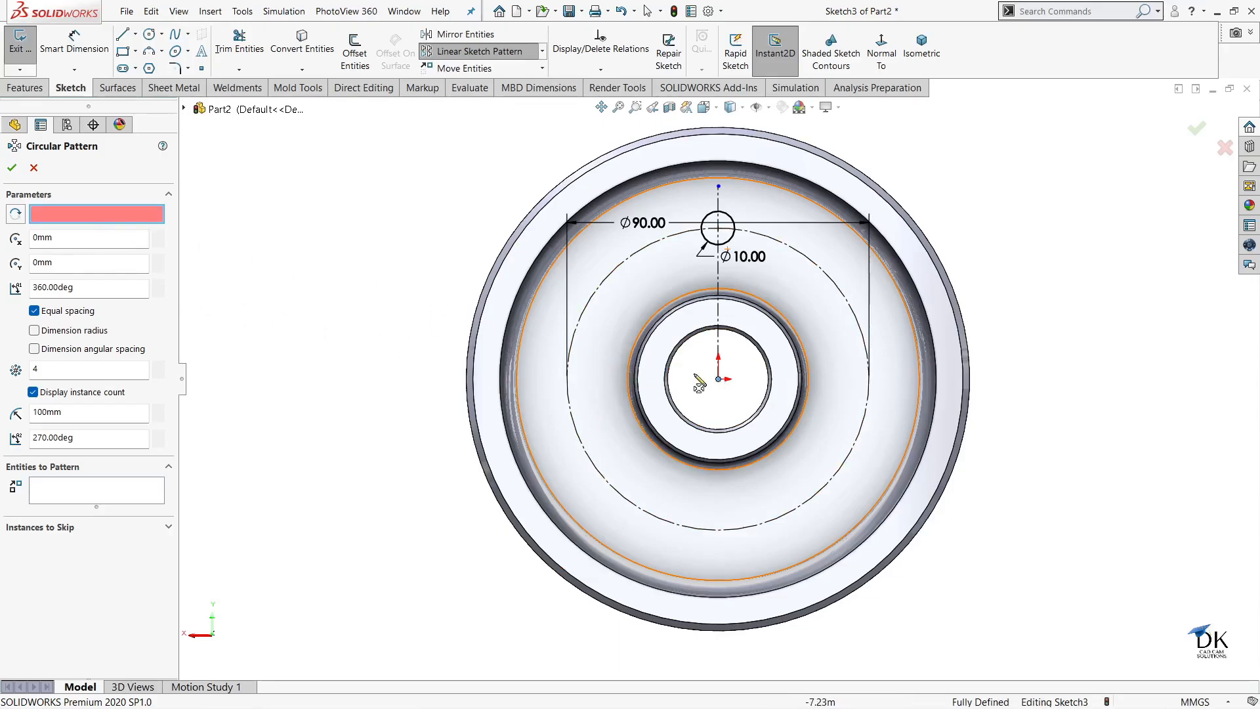
{"action": "left_click", "coordinate": [719, 380]}
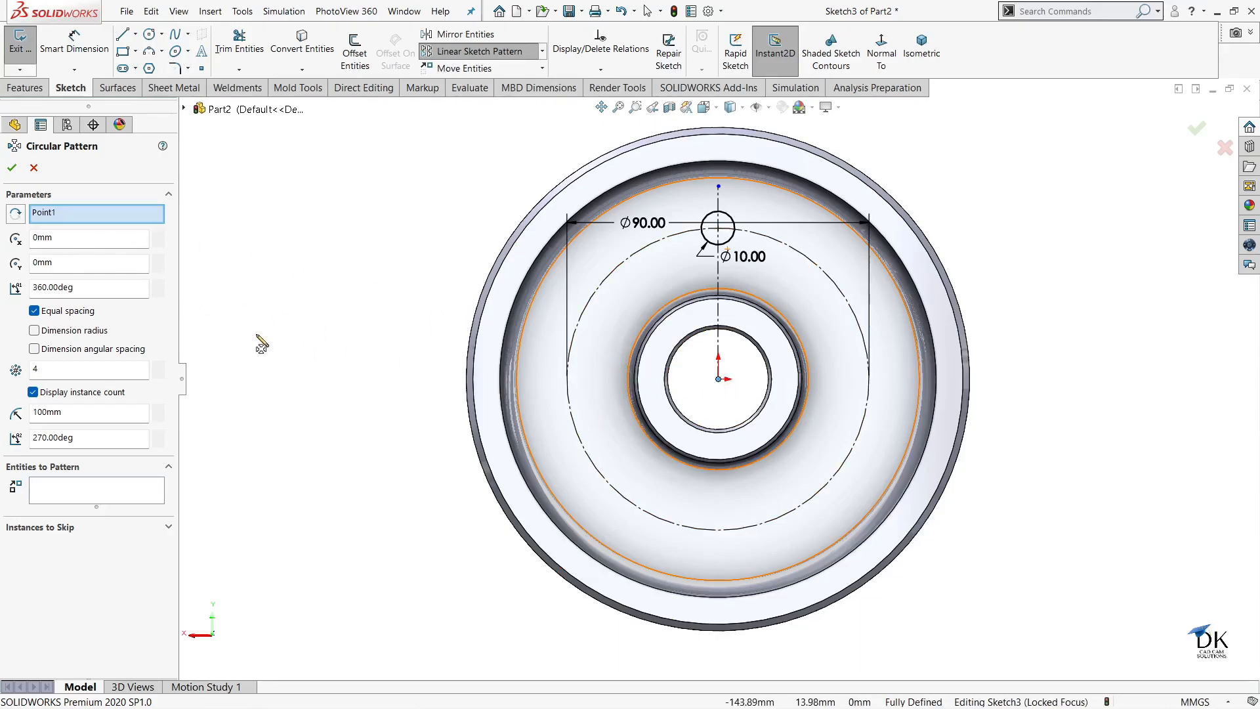
{"action": "left_click", "coordinate": [706, 241]}
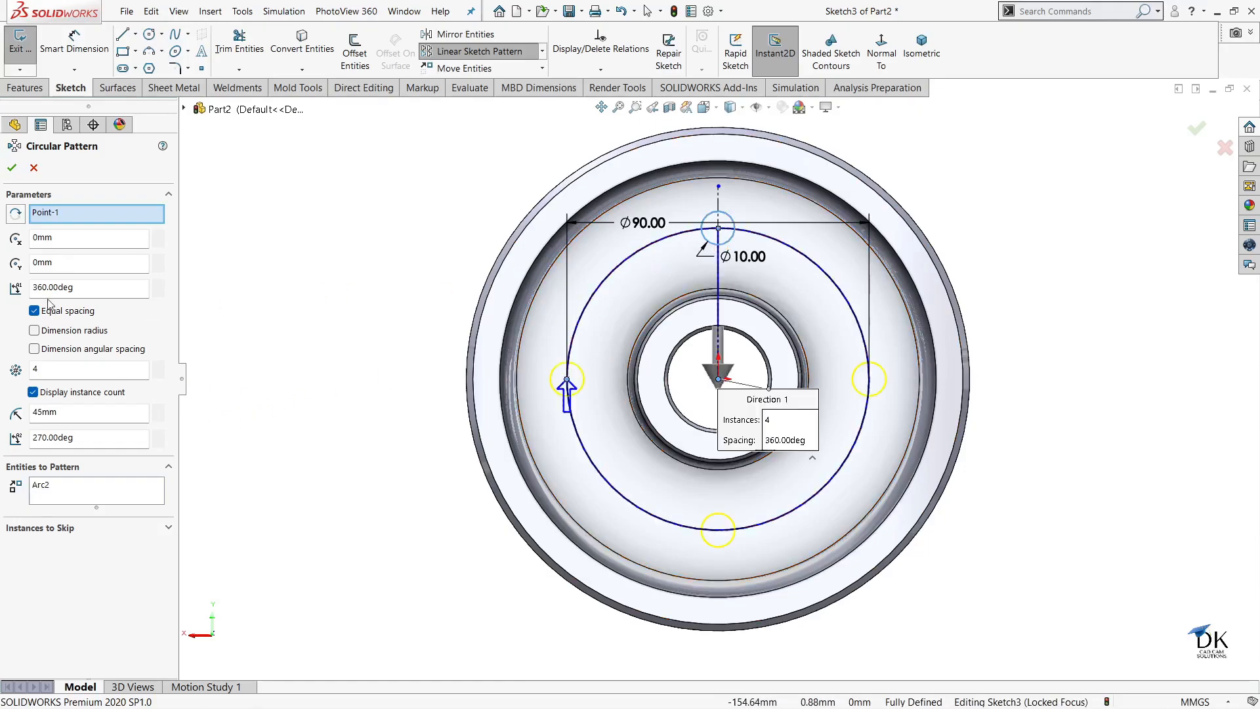
{"action": "double_click", "coordinate": [47, 372]}
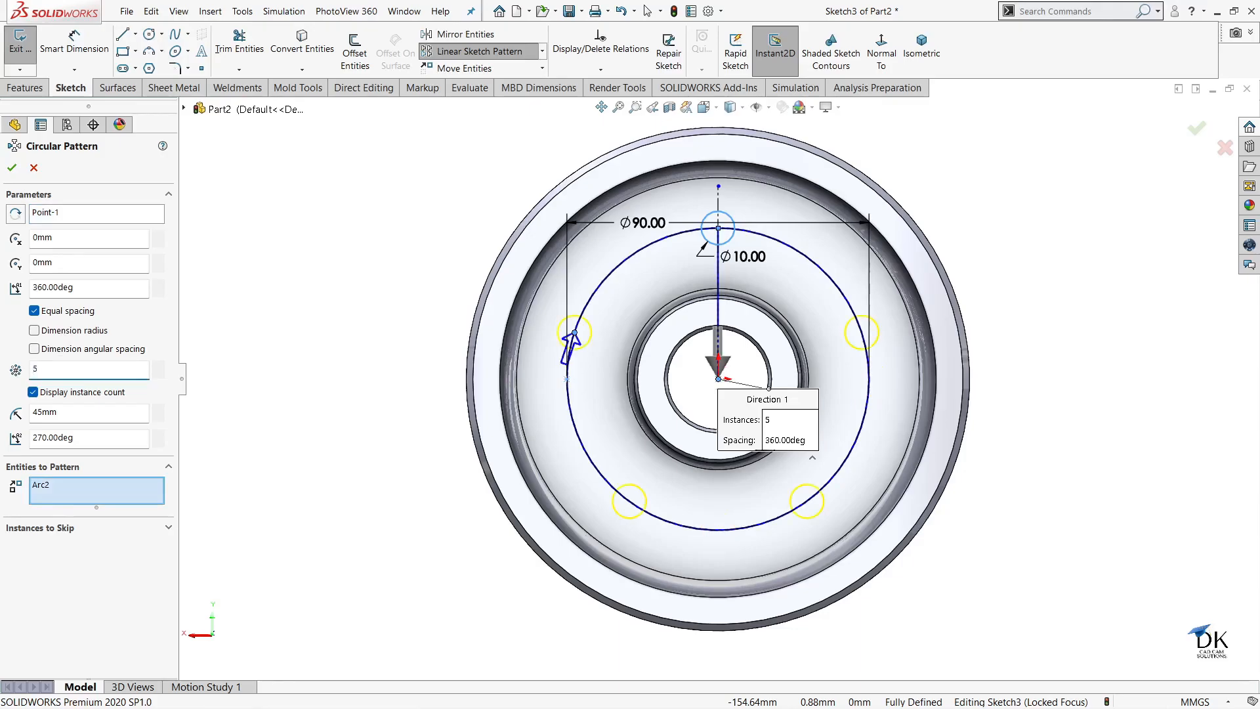
{"action": "left_click", "coordinate": [21, 167]}
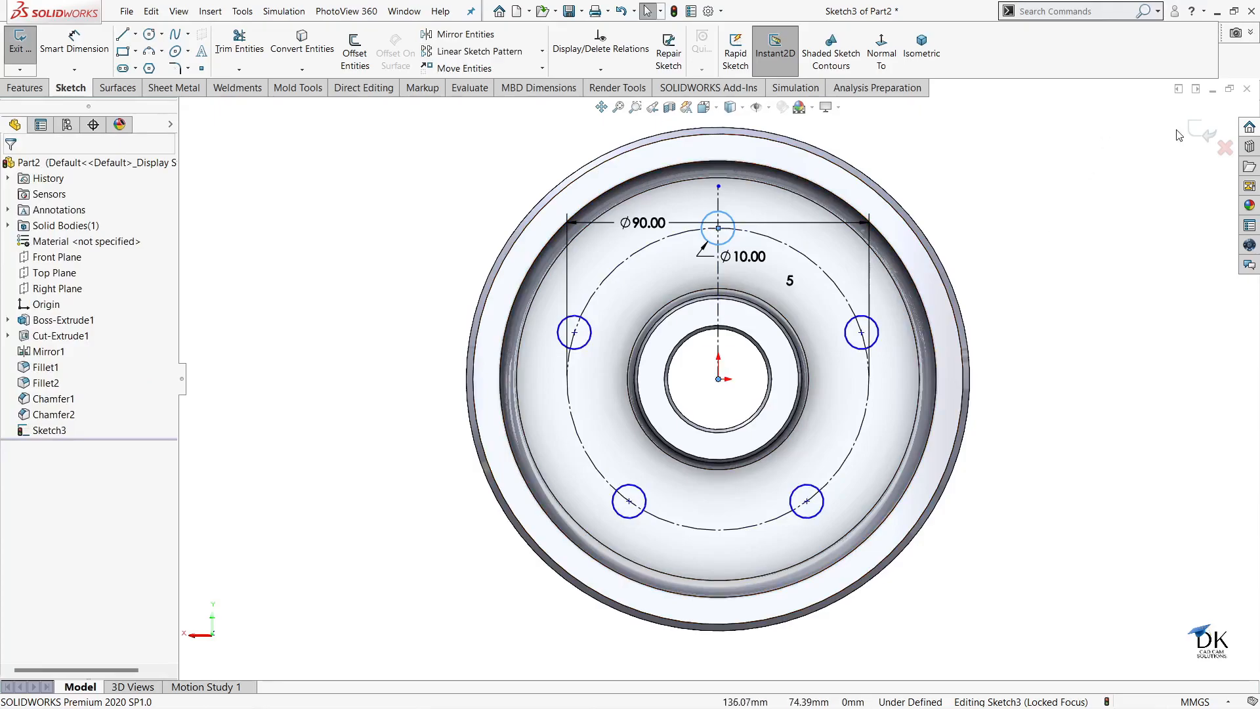
{"action": "left_click", "coordinate": [1194, 129]}
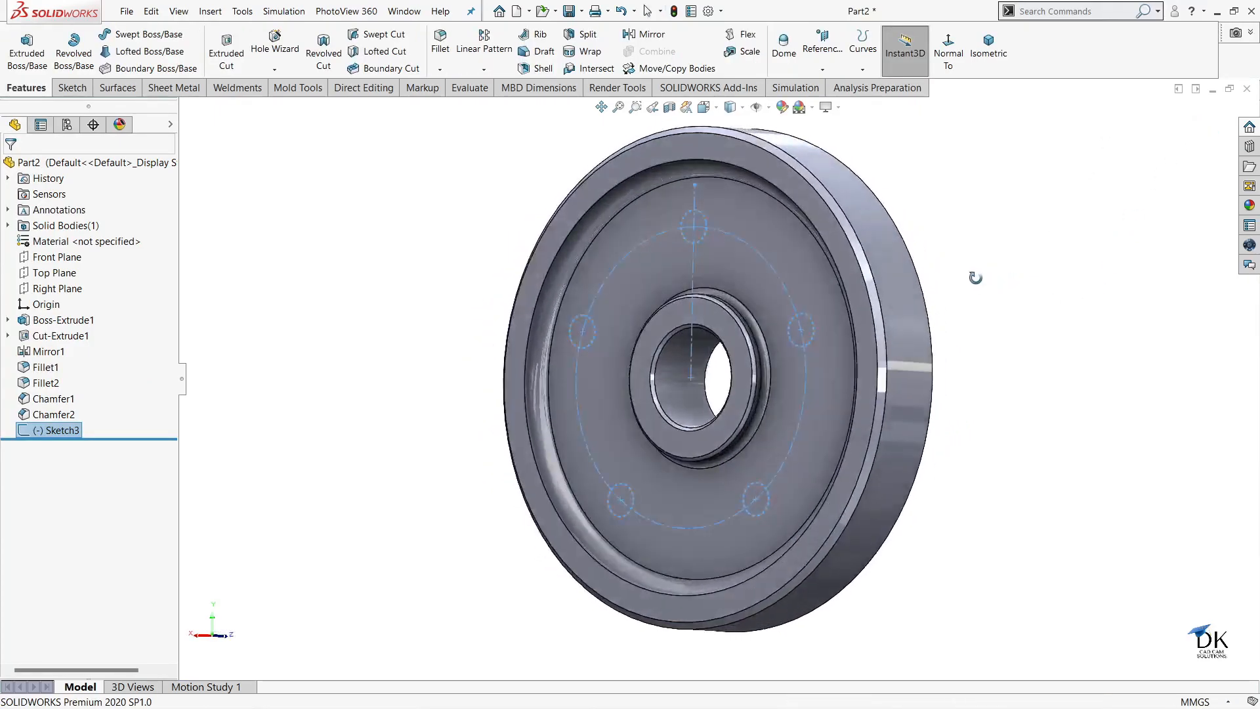
- Cut the five patterned hole circles through the whole wheel with an Extruded Cut set to Through All
{"action": "scroll", "coordinate": [901, 312], "scroll_direction": "down", "scroll_amount": 2}
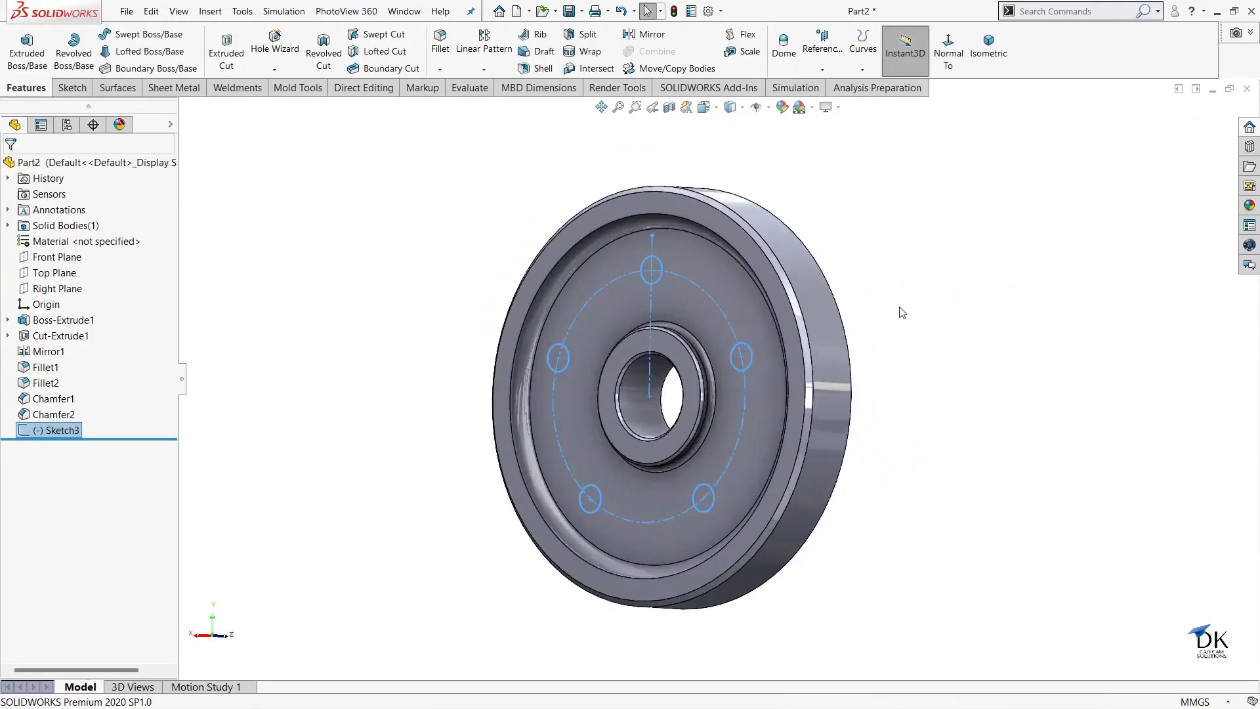
{"action": "left_click", "coordinate": [236, 50]}
{"action": "middle_click_drag", "start_coordinate": [354, 270], "coordinate": [309, 281]}
{"action": "left_click", "coordinate": [92, 260]}
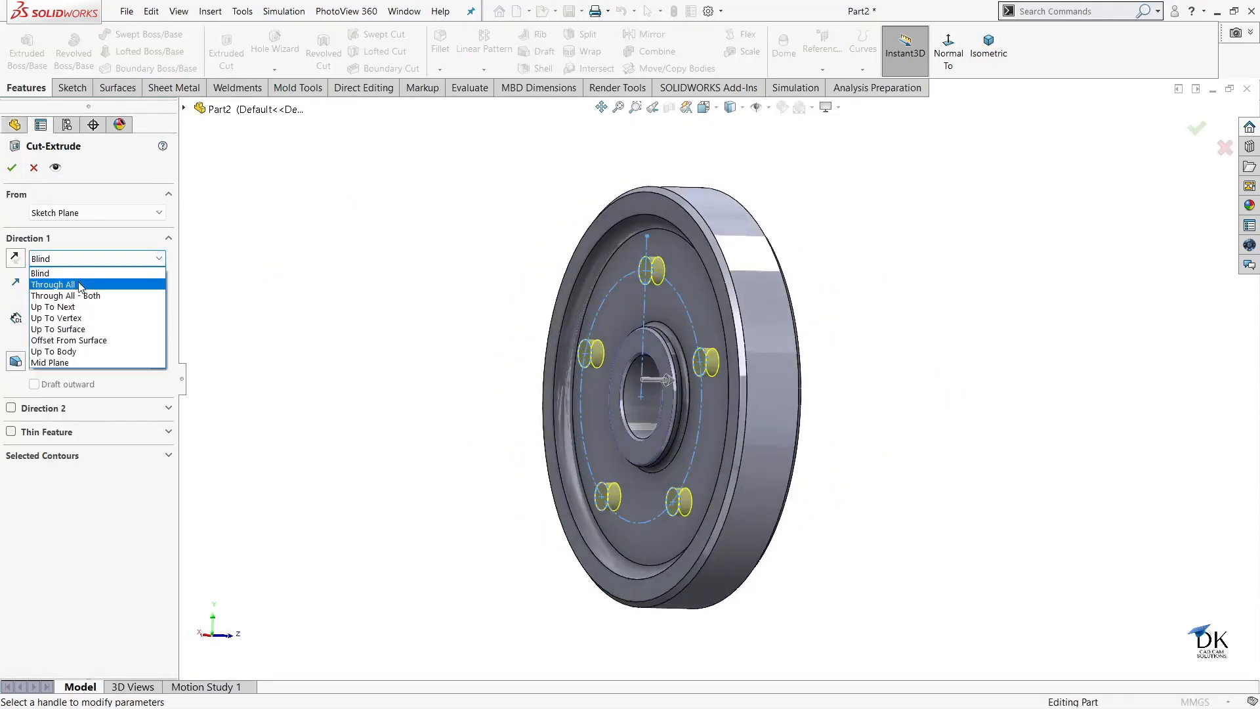
{"action": "left_click", "coordinate": [77, 285]}
{"action": "middle_click_drag", "start_coordinate": [402, 357], "coordinate": [340, 355]}
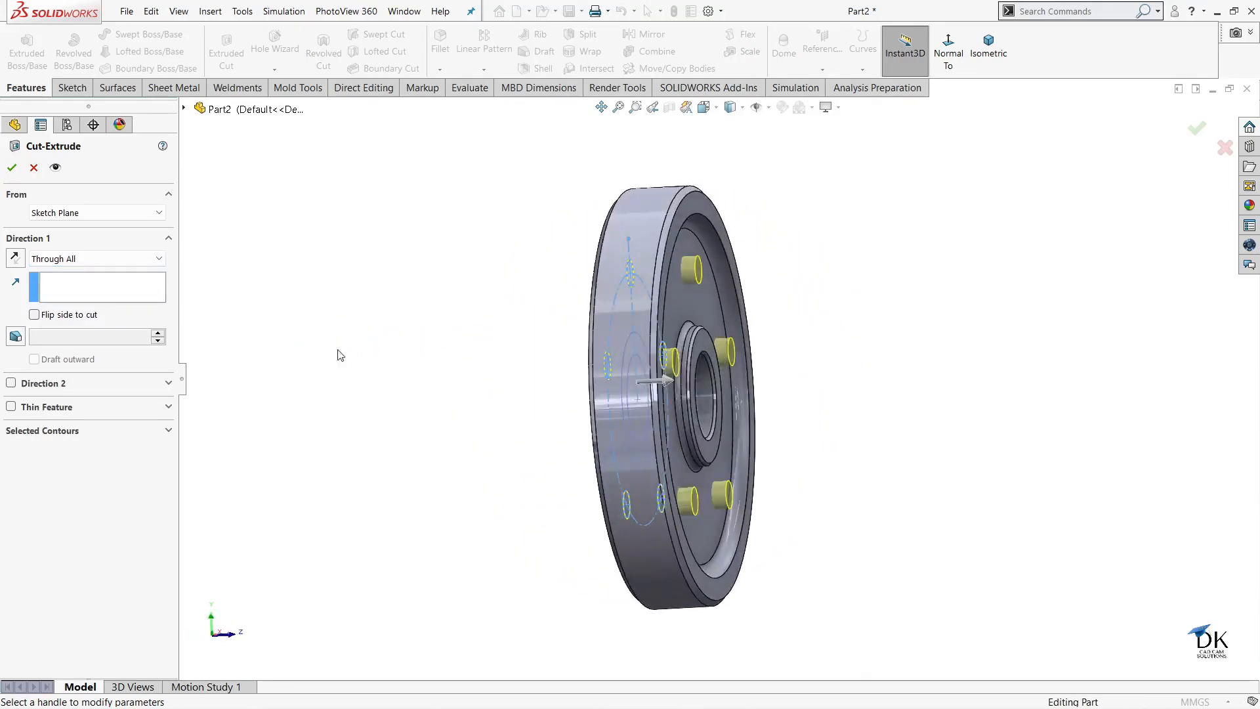
{"action": "left_click", "coordinate": [12, 167]}
{"action": "middle_click_drag", "start_coordinate": [329, 299], "coordinate": [415, 279]}
{"action": "left_click", "coordinate": [415, 279]}
{"action": "mouse_move", "coordinate": [891, 297]}
{"action": "middle_mouse_down"}
{"action": "mouse_move", "coordinate": [743, 289]}
{"action": "mouse_move", "coordinate": [1001, 305]}
{"action": "mouse_move", "coordinate": [877, 303]}
{"action": "mouse_move", "coordinate": [899, 318]}
{"action": "middle_mouse_up"}
{"action": "scroll", "coordinate": [734, 368], "scroll_direction": "down", "scroll_amount": 2}
{"action": "scroll", "coordinate": [877, 308], "scroll_direction": "up", "scroll_amount": 3}
{"action": "scroll", "coordinate": [900, 318], "scroll_direction": "down", "scroll_amount": 2}
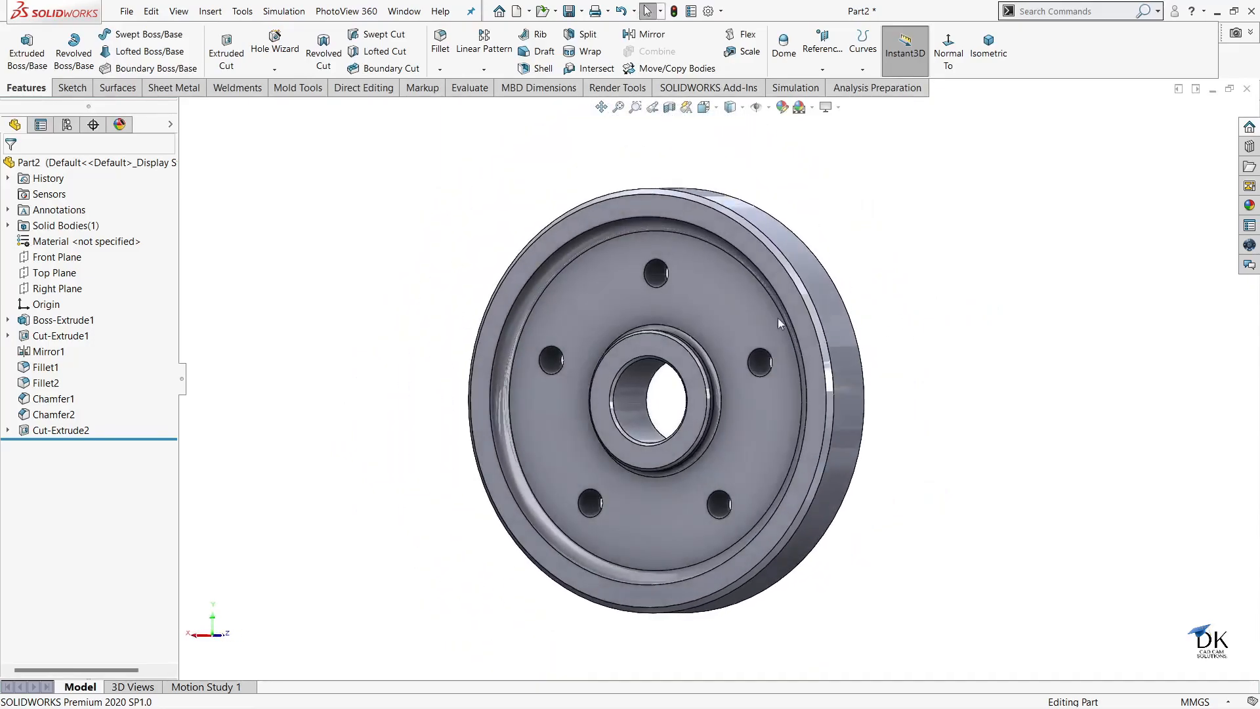
- Chamfer the five 10 mm holes at both ends by selecting their cylindrical faces, with a distance of 0.5 mm at 45°
{"action": "scroll", "coordinate": [660, 309], "scroll_direction": "down", "scroll_amount": 1}
{"action": "scroll", "coordinate": [655, 278], "scroll_direction": "down", "scroll_amount": 3}
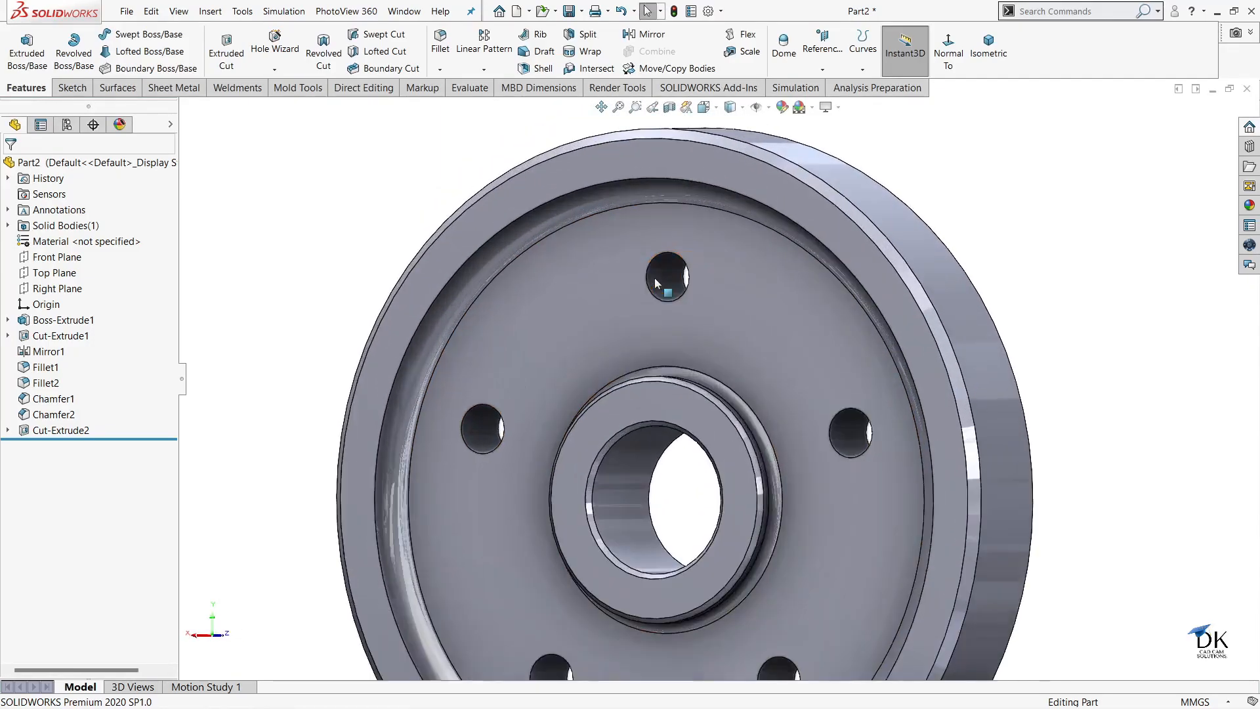
{"action": "left_click", "coordinate": [440, 69]}
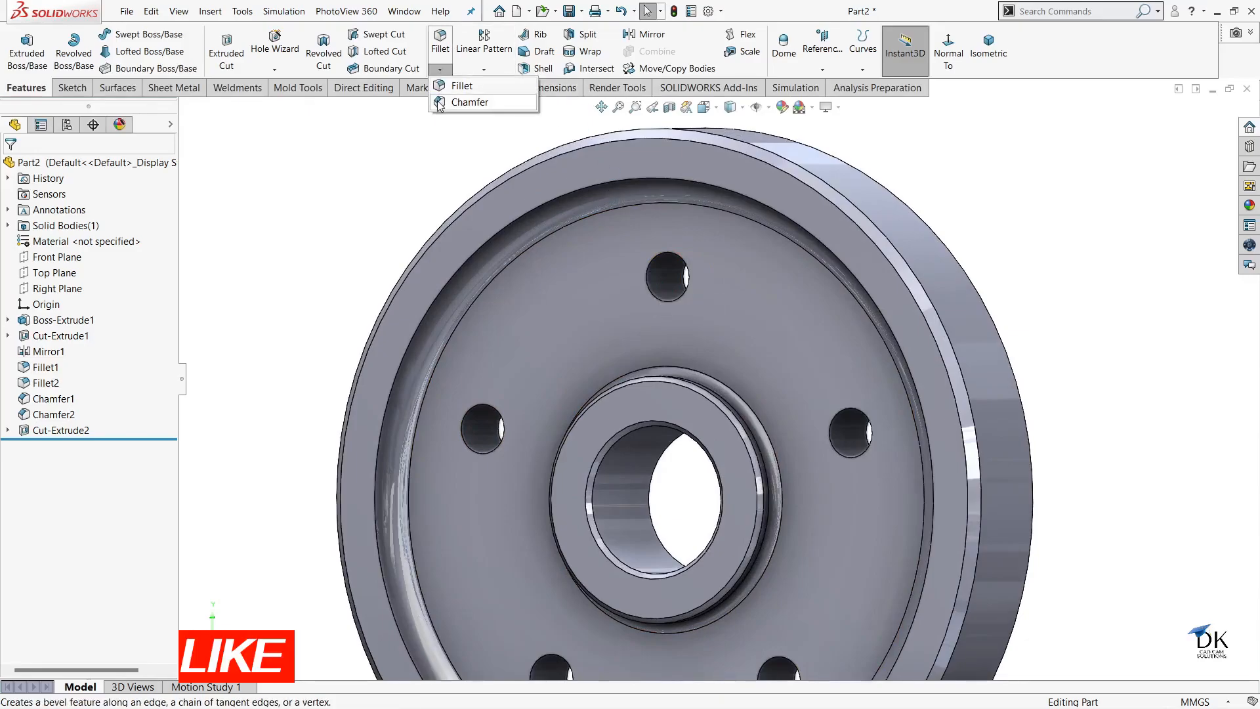
{"action": "left_click", "coordinate": [470, 102]}
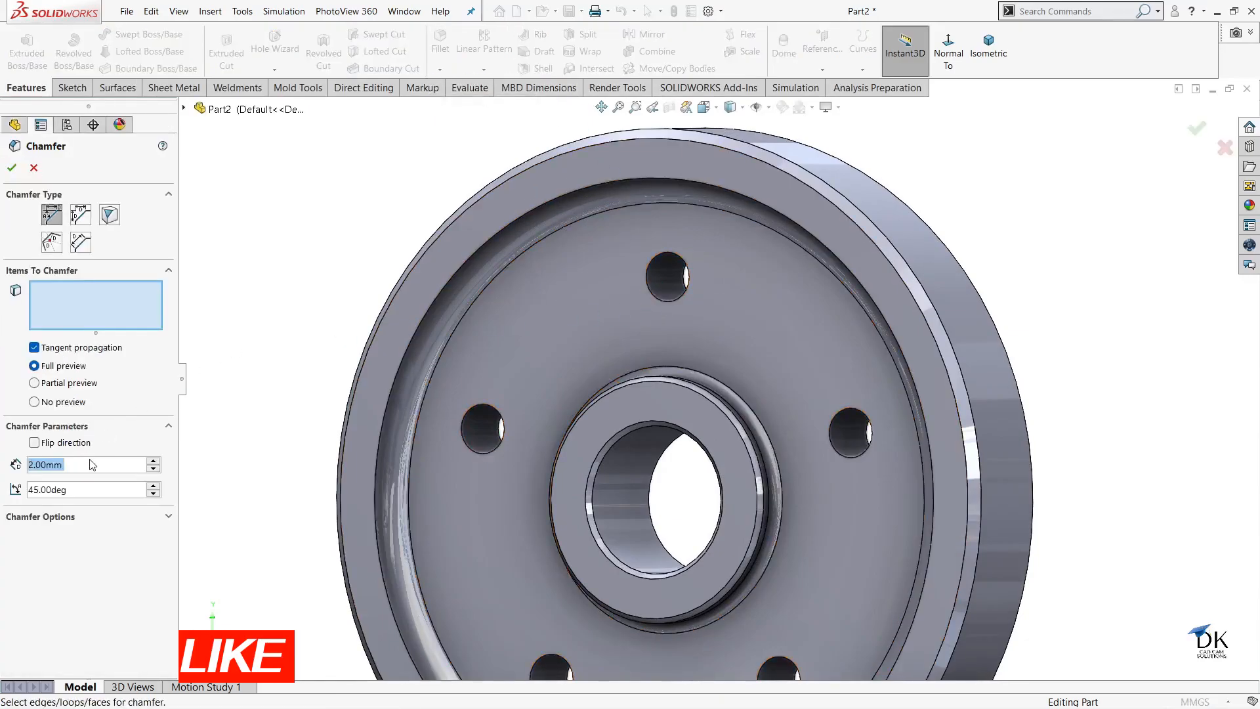
{"action": "type", "text": "0.5"}
{"action": "key", "text": "Return"}
{"action": "left_click", "coordinate": [672, 275]}
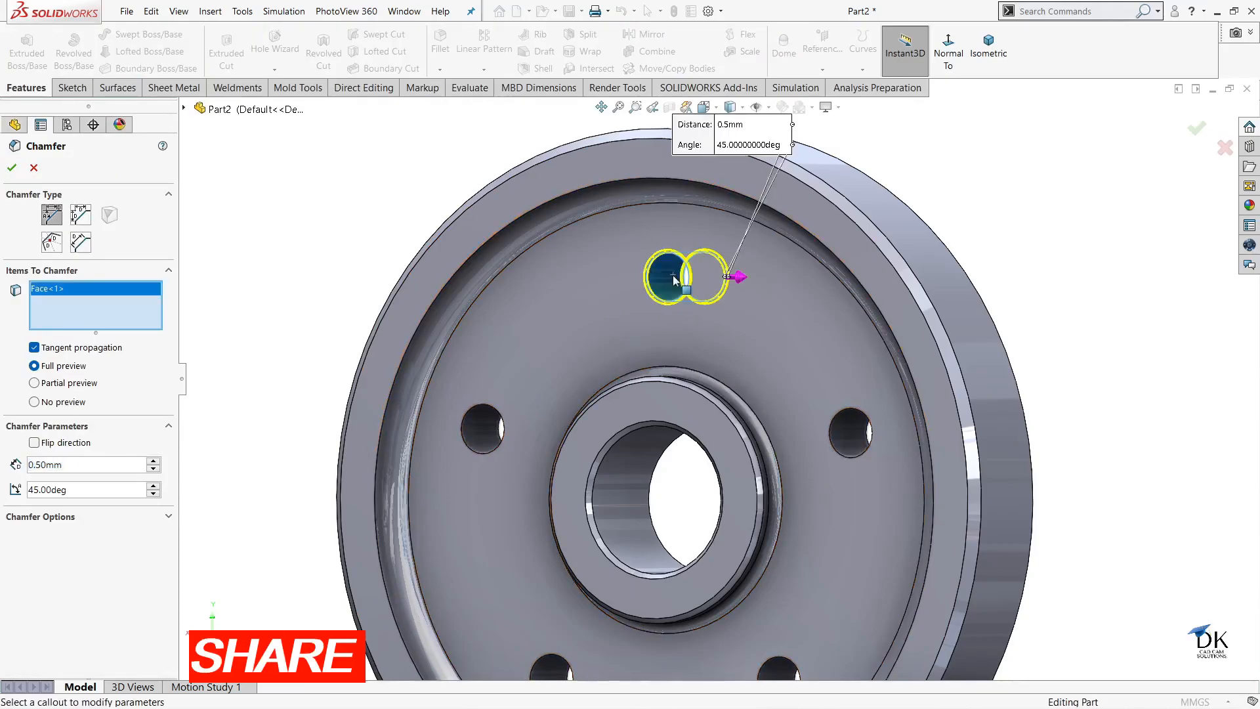
{"action": "left_click", "coordinate": [482, 429]}
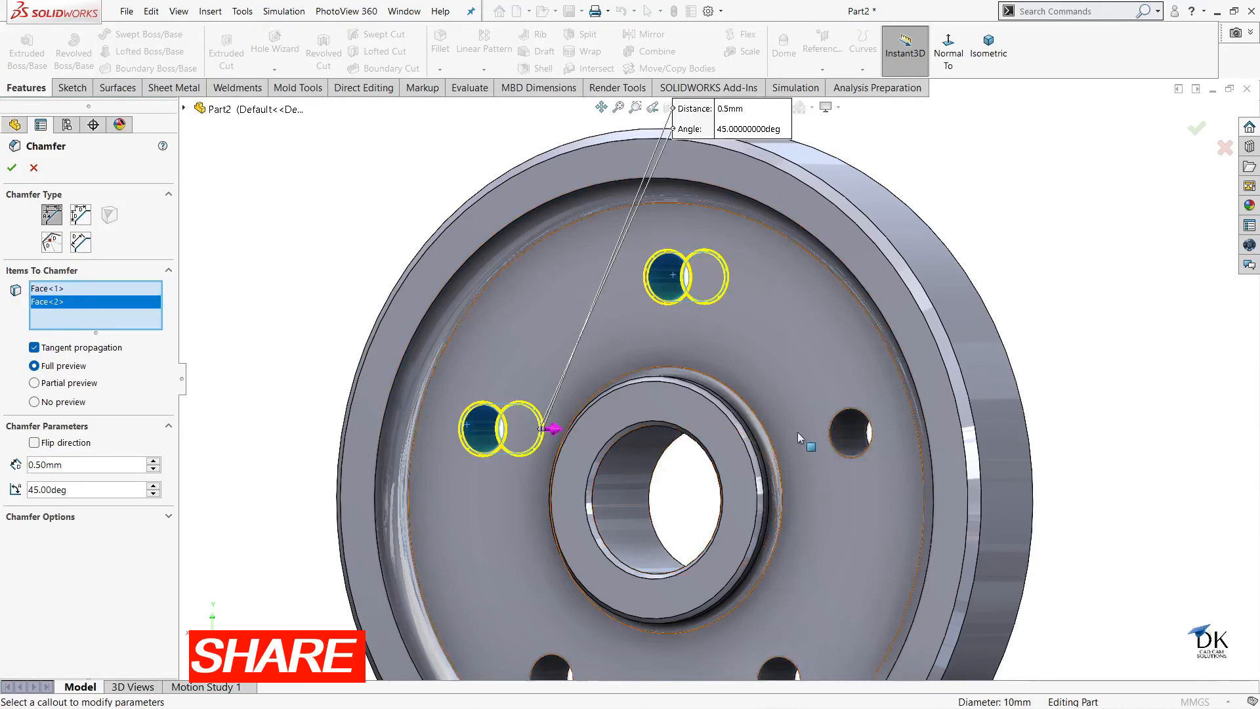
{"action": "left_click", "coordinate": [852, 431]}
{"action": "scroll", "coordinate": [829, 507], "scroll_direction": "up", "scroll_amount": 3}
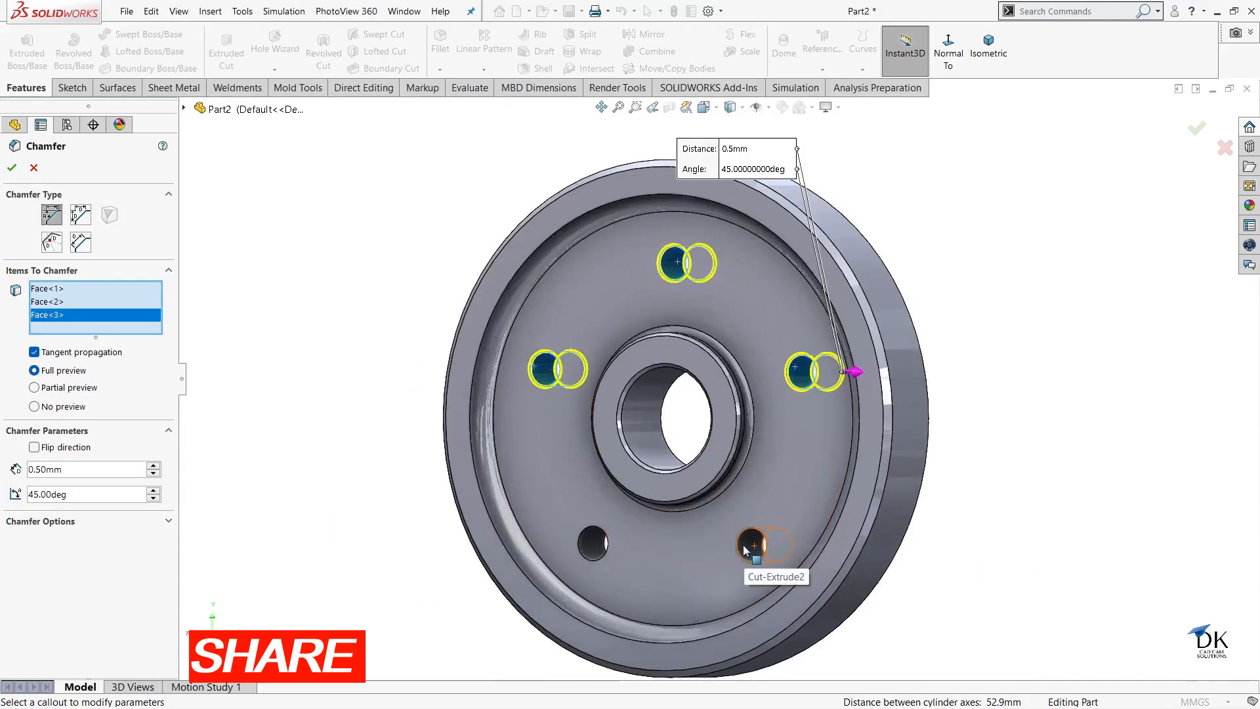
{"action": "left_click", "coordinate": [748, 547]}
{"action": "left_click", "coordinate": [592, 543]}
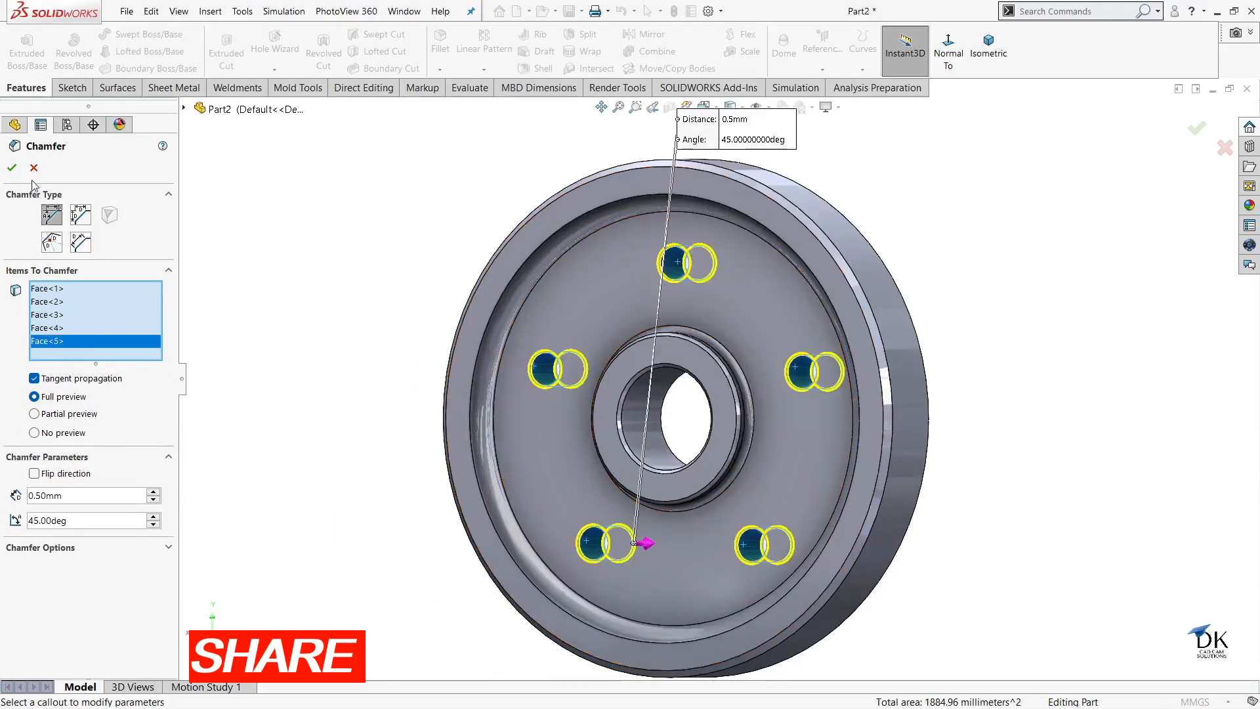
{"action": "key", "text": "Return"}
- Apply the chromium plate appearance from the Chrome metals to the wheel
{"action": "scroll", "coordinate": [741, 374], "scroll_direction": "down", "scroll_amount": 5}
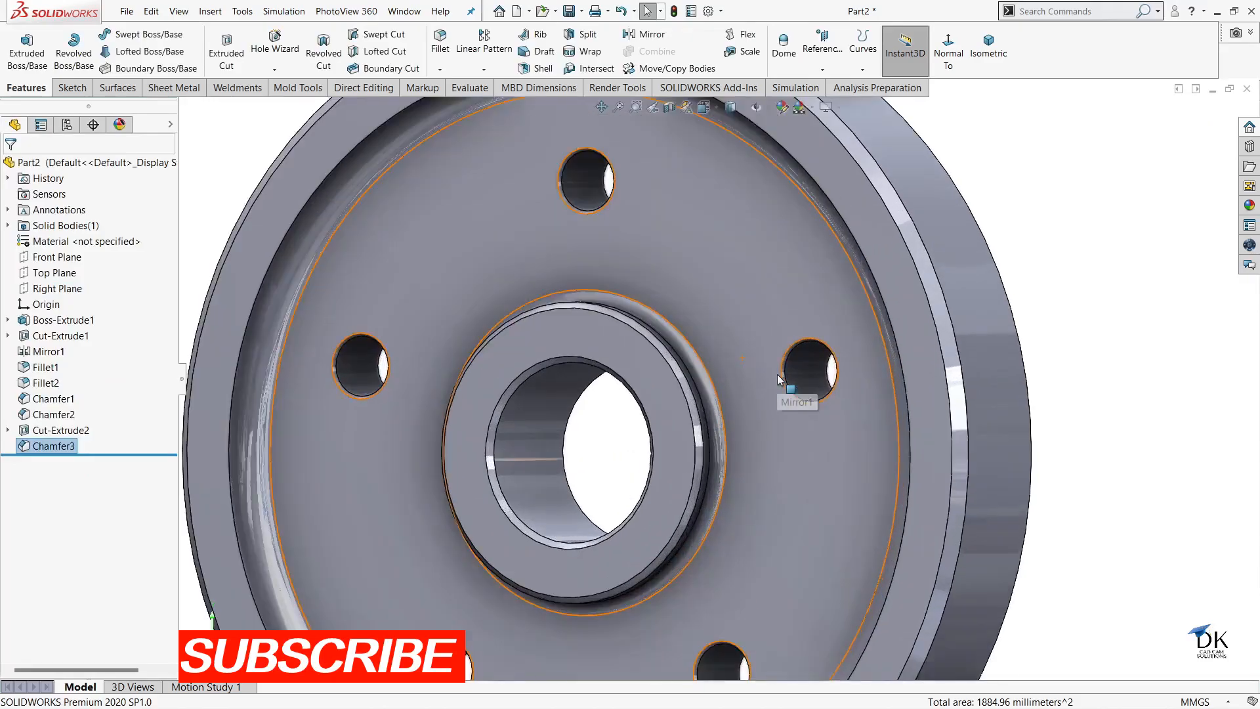
{"action": "middle_click_drag", "start_coordinate": [742, 369], "coordinate": [776, 356]}
{"action": "scroll", "coordinate": [977, 410], "scroll_direction": "up", "scroll_amount": 5}
{"action": "scroll", "coordinate": [805, 407], "scroll_direction": "down", "scroll_amount": 1}
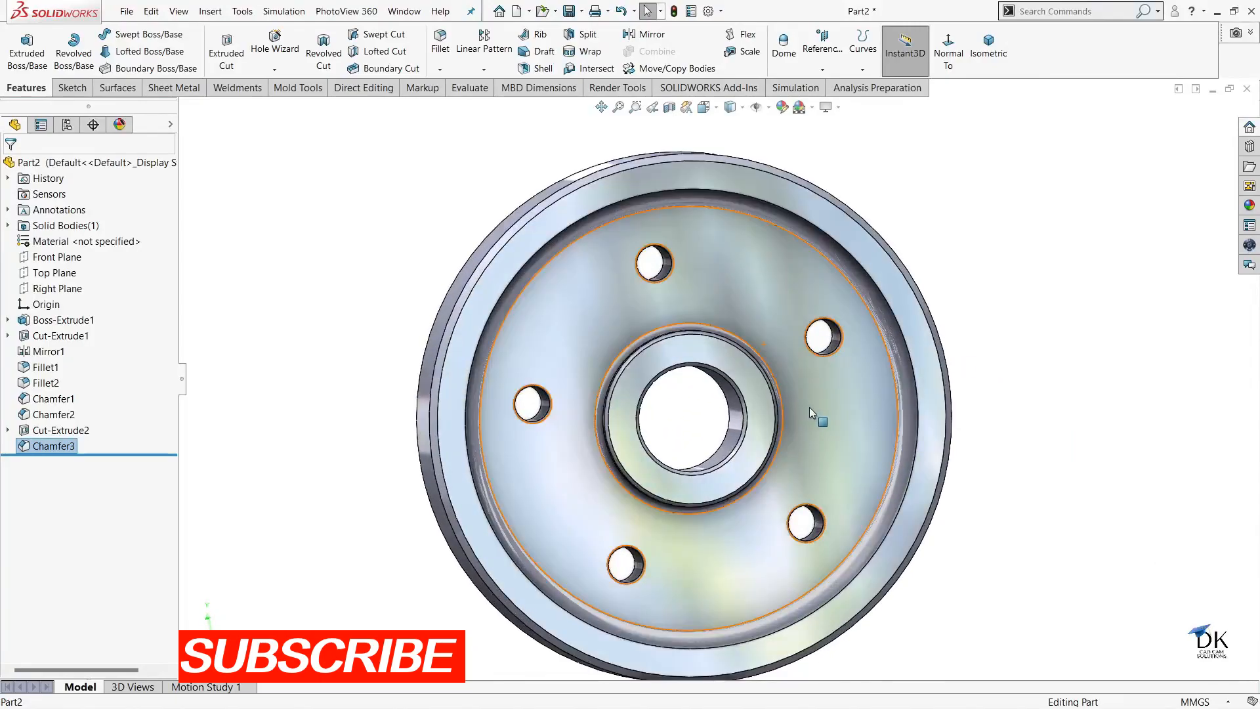
{"action": "mouse_move", "coordinate": [1041, 322]}
{"action": "middle_mouse_down"}
{"action": "mouse_move", "coordinate": [1063, 313]}
{"action": "mouse_move", "coordinate": [1043, 305]}
{"action": "middle_mouse_up"}
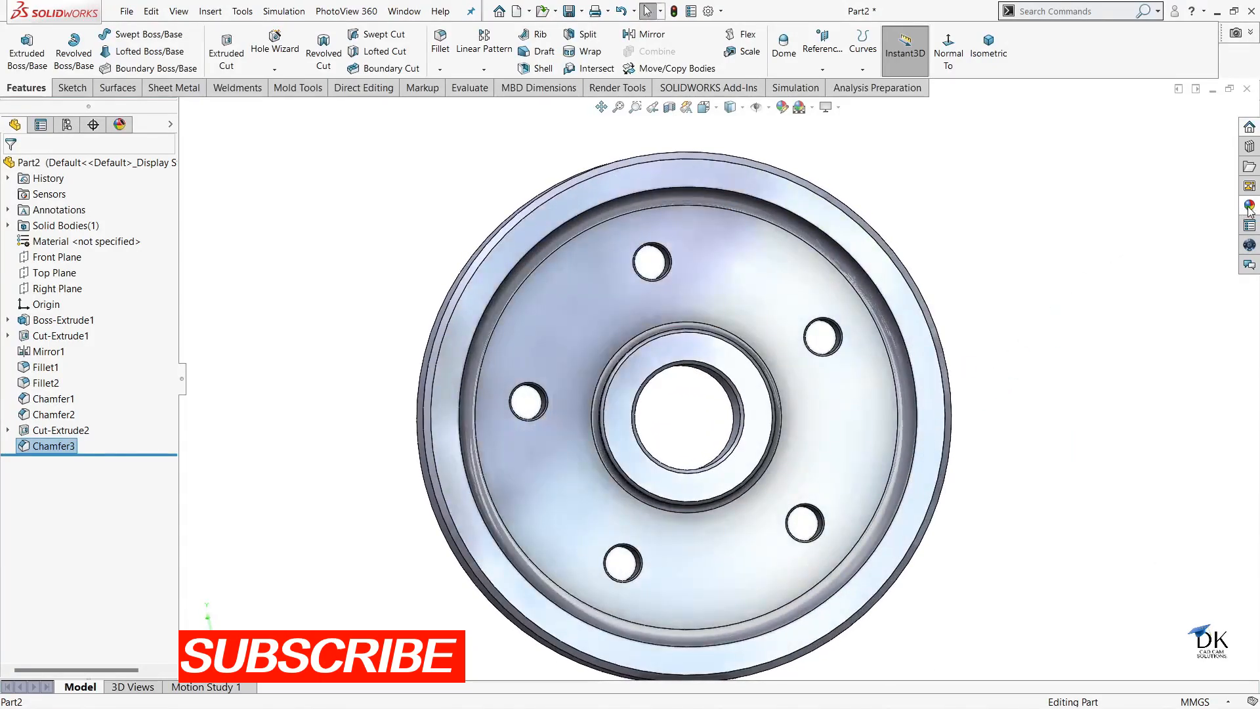
{"action": "left_click", "coordinate": [1249, 205]}
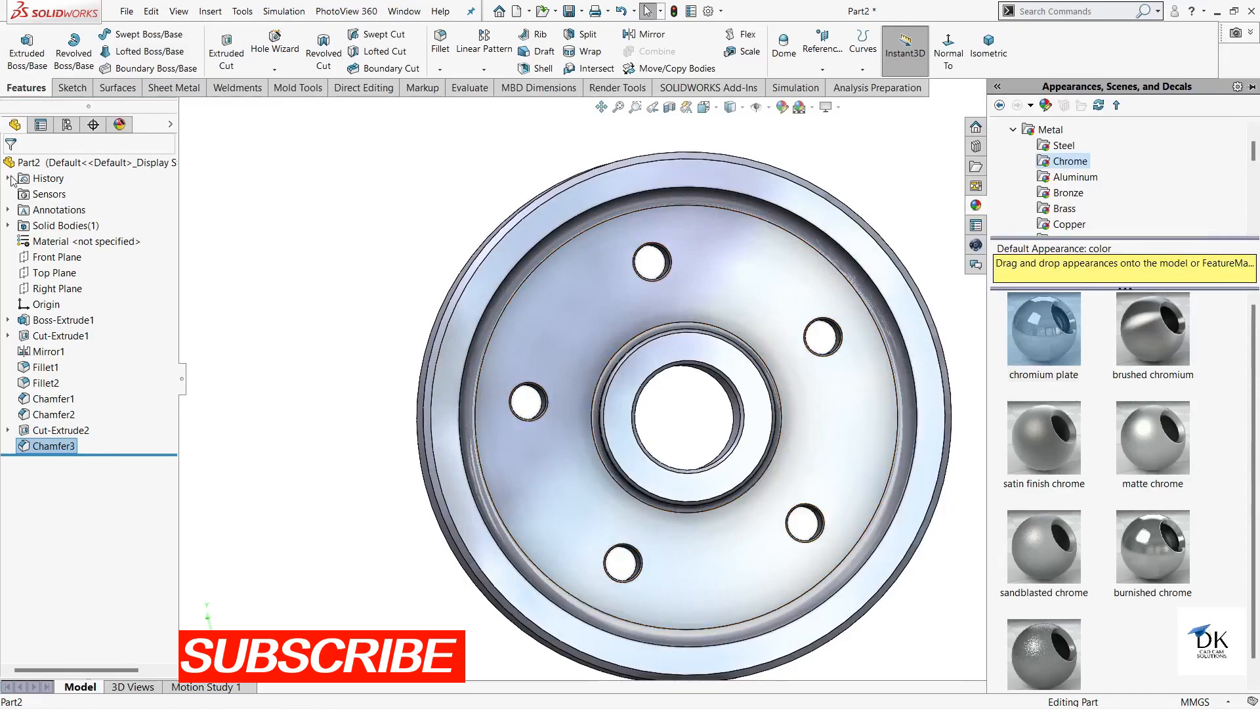
{"action": "left_click", "coordinate": [30, 167]}
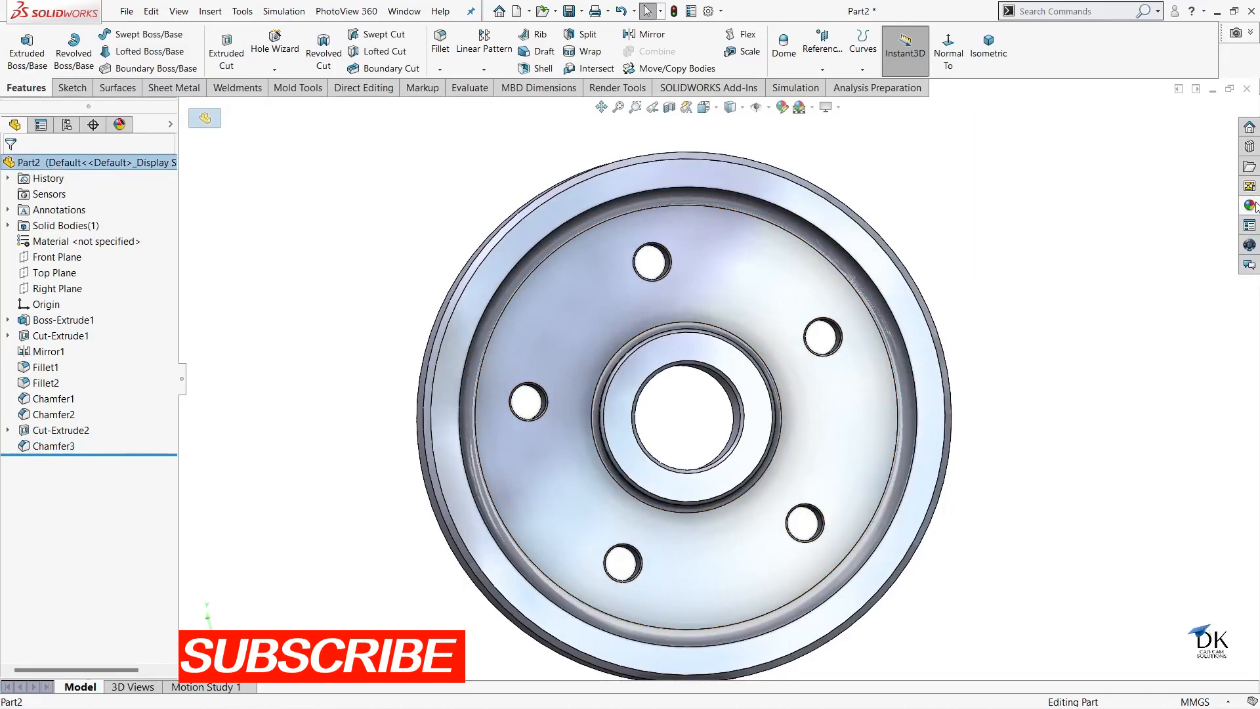
{"action": "left_click", "coordinate": [1249, 205]}
{"action": "left_click_drag", "start_coordinate": [1038, 308], "coordinate": [766, 355]}
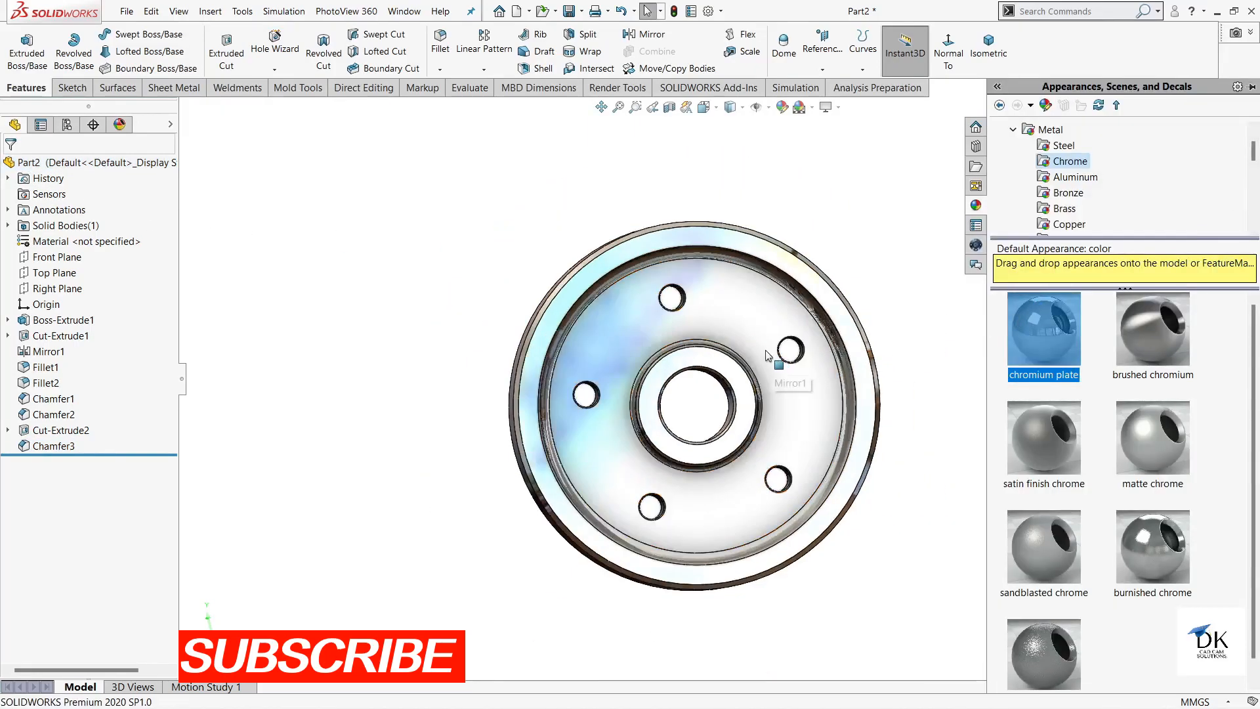
{"action": "left_click", "coordinate": [763, 188]}
{"action": "middle_click_drag", "start_coordinate": [1063, 229], "coordinate": [971, 215]}
{"action": "middle_click_drag", "start_coordinate": [875, 348], "coordinate": [976, 319]}
{"action": "scroll", "coordinate": [855, 436], "scroll_direction": "down", "scroll_amount": 1}
{"action": "middle_click_drag", "start_coordinate": [890, 387], "coordinate": [898, 310]}
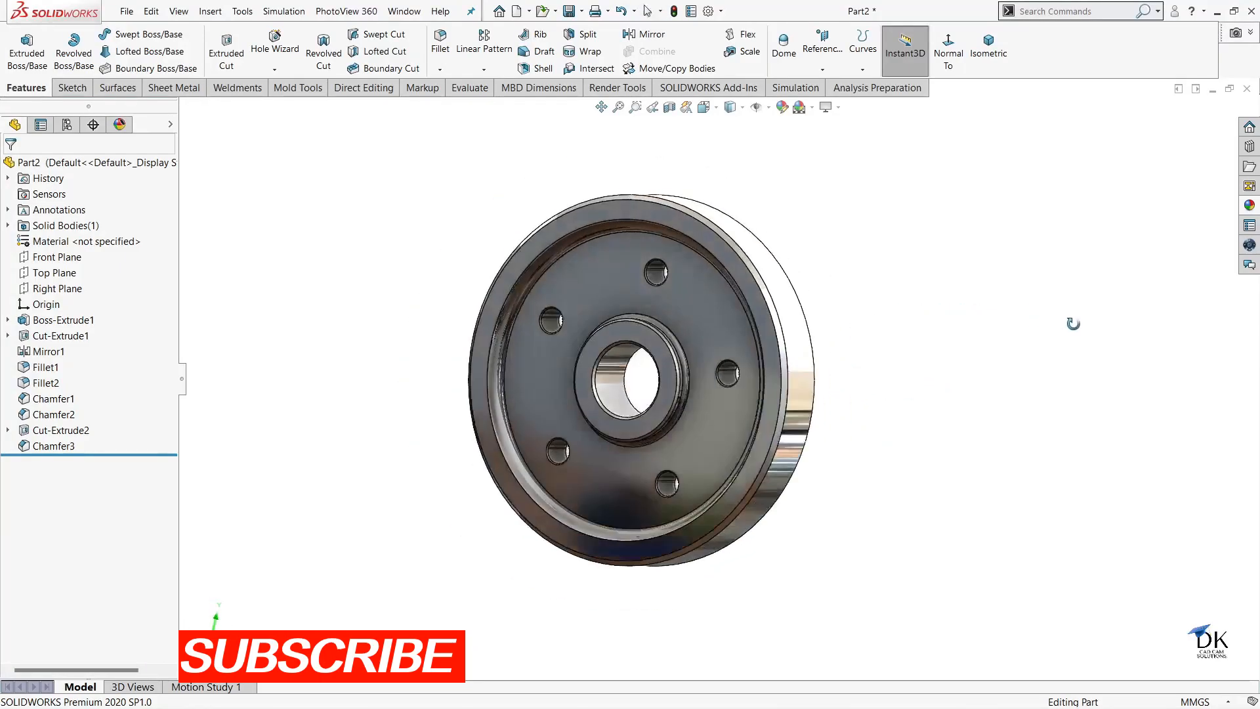